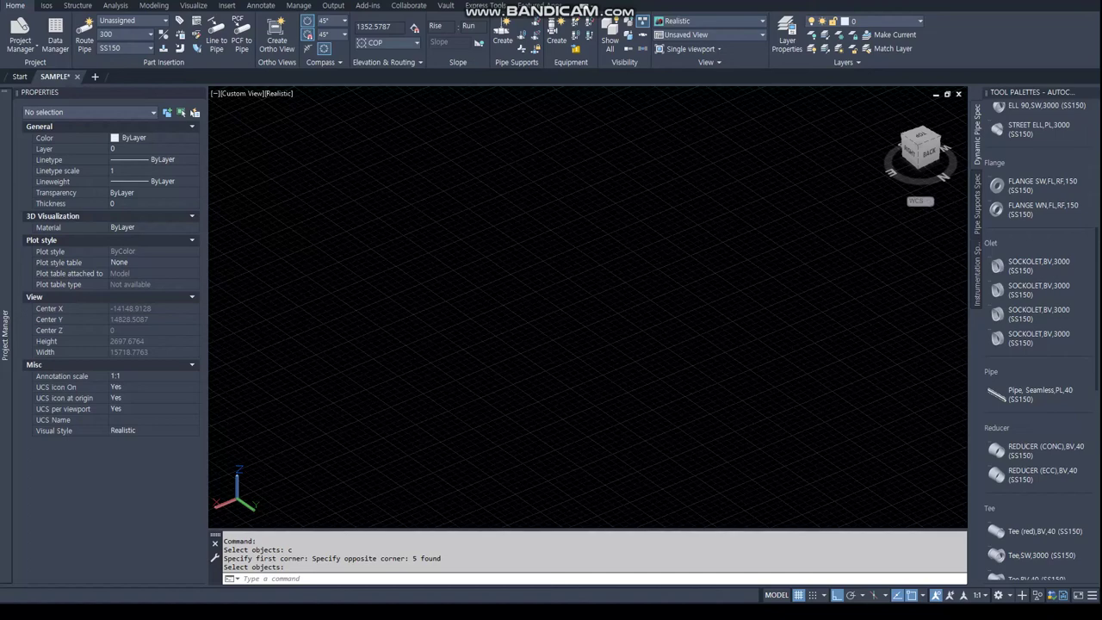
Review the routing notes on Move Part versus Continue Pipe Routing, then set them aside.
key(alt+Tab)
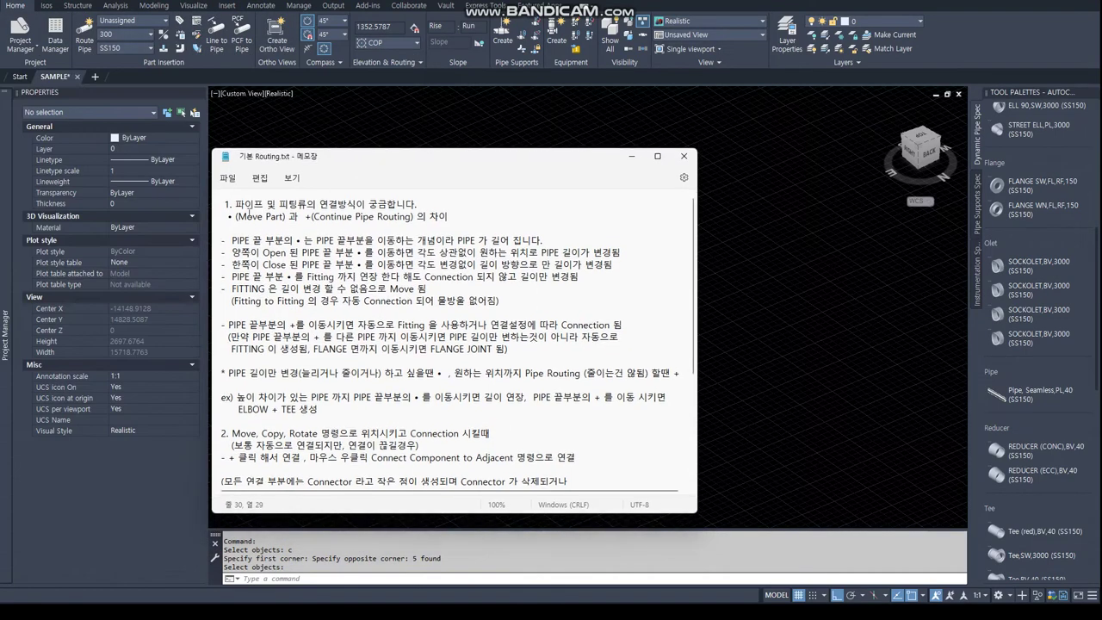
drag(424, 204, 245, 197)
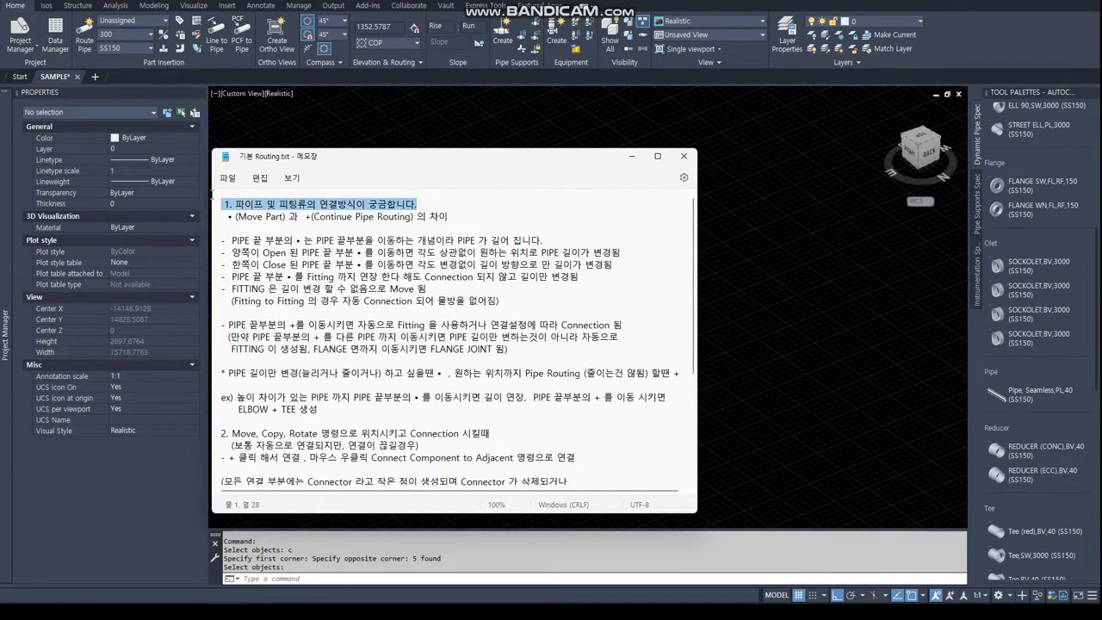
click(249, 217)
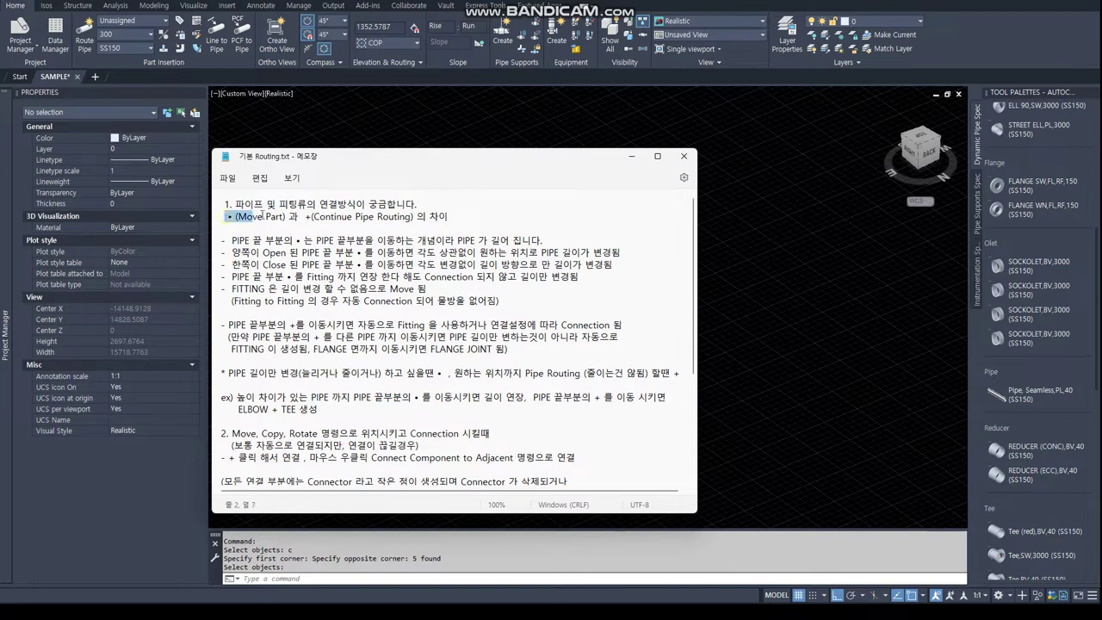
mouse_move(314, 215)
mouse_down()
mouse_move(365, 204)
mouse_move(463, 226)
mouse_up()
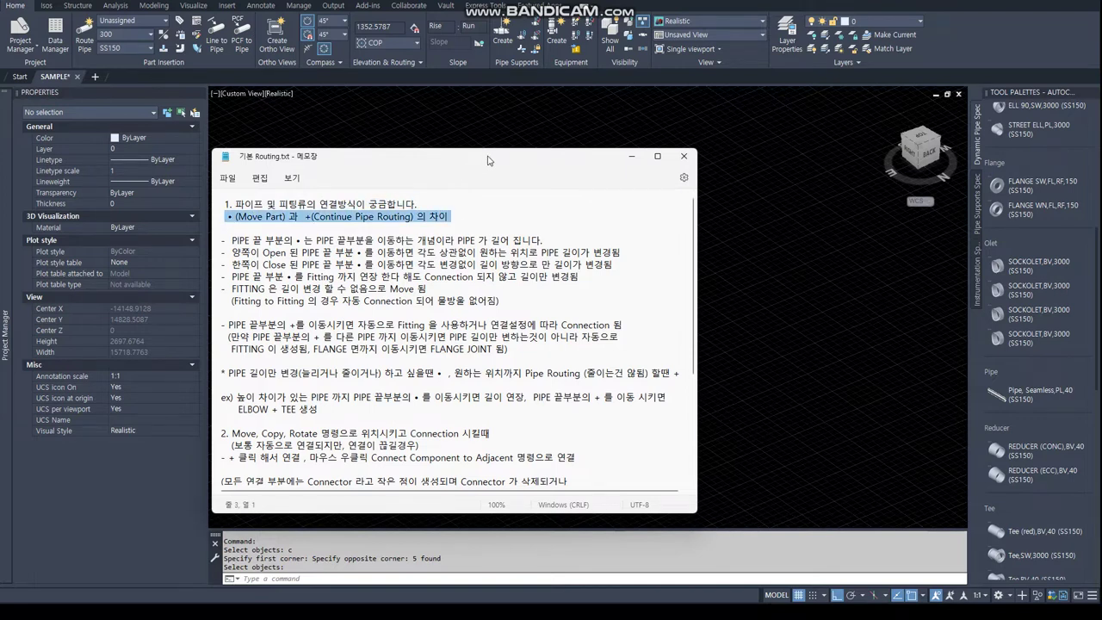
drag(488, 158, 13, 156)
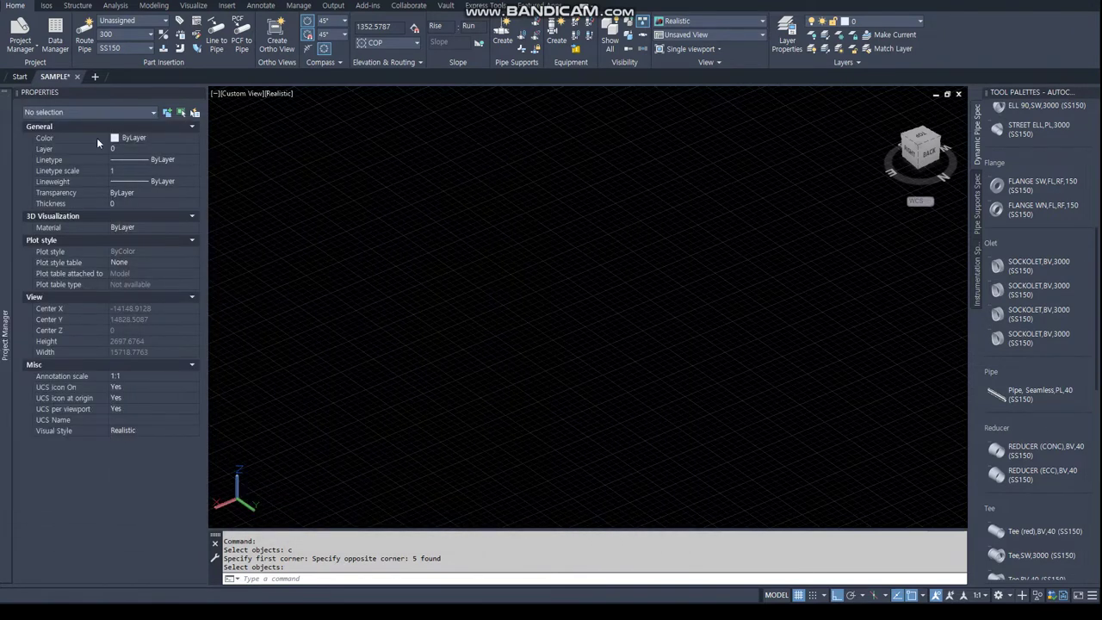
Route two parallel straight size 300 SS150 pipes with Route Pipe.
click(86, 36)
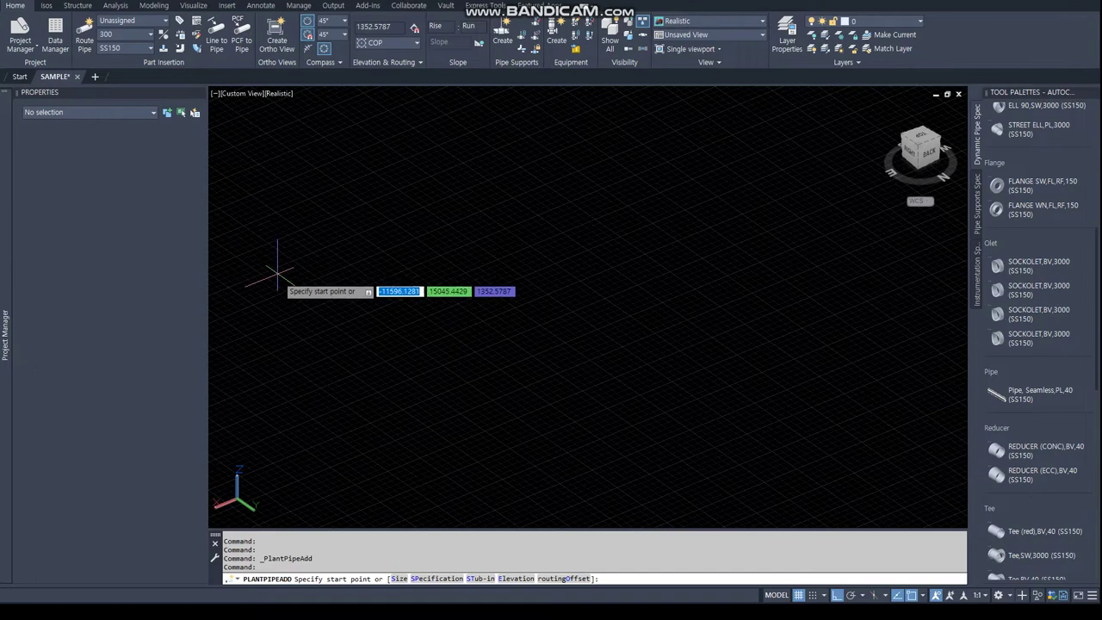
click(293, 274)
click(572, 202)
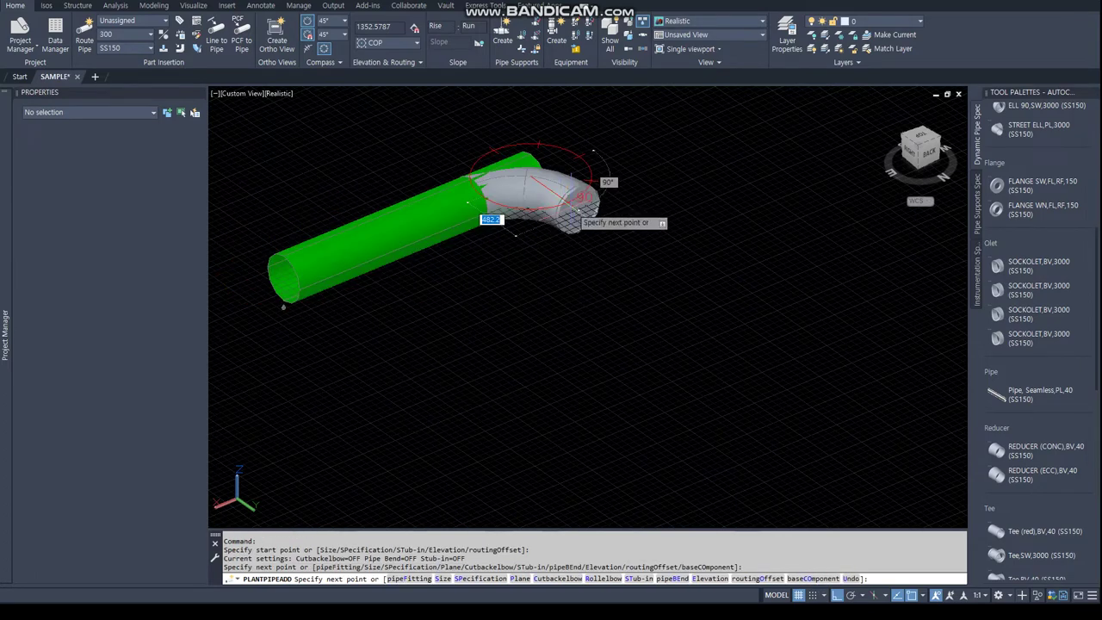
key(Escape)
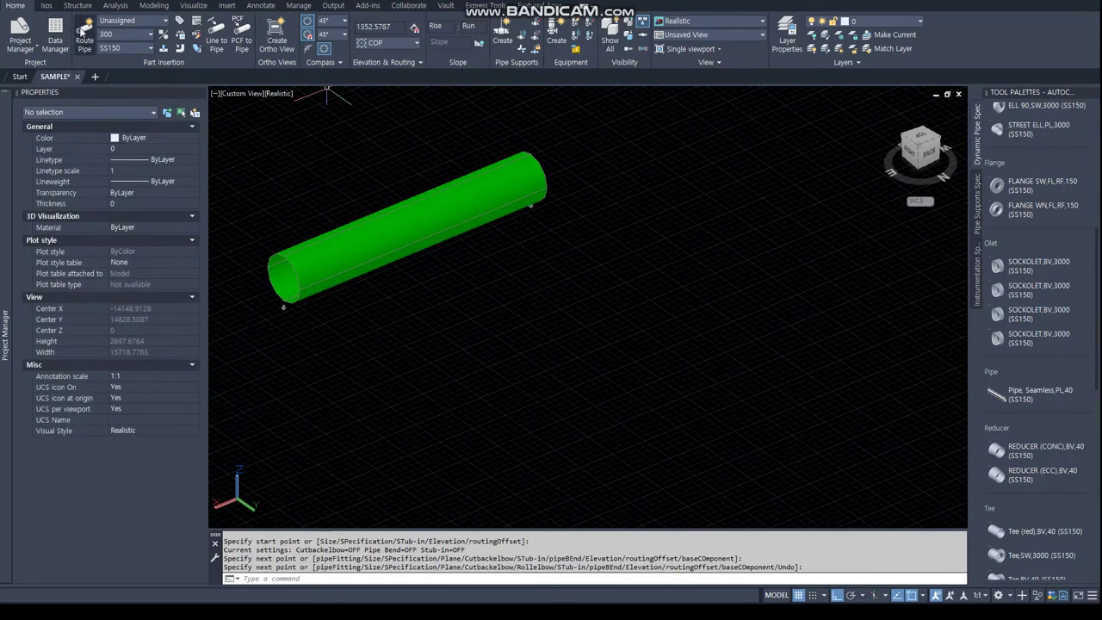
click(86, 37)
click(357, 361)
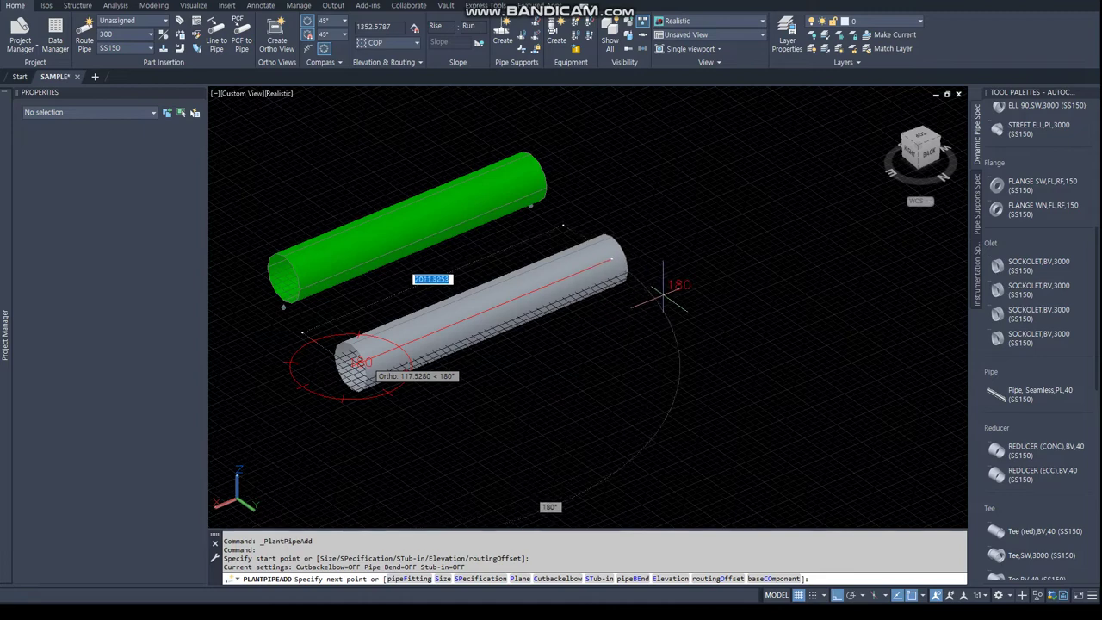
click(711, 302)
key(Escape)
middle_drag(615, 401, 605, 307)
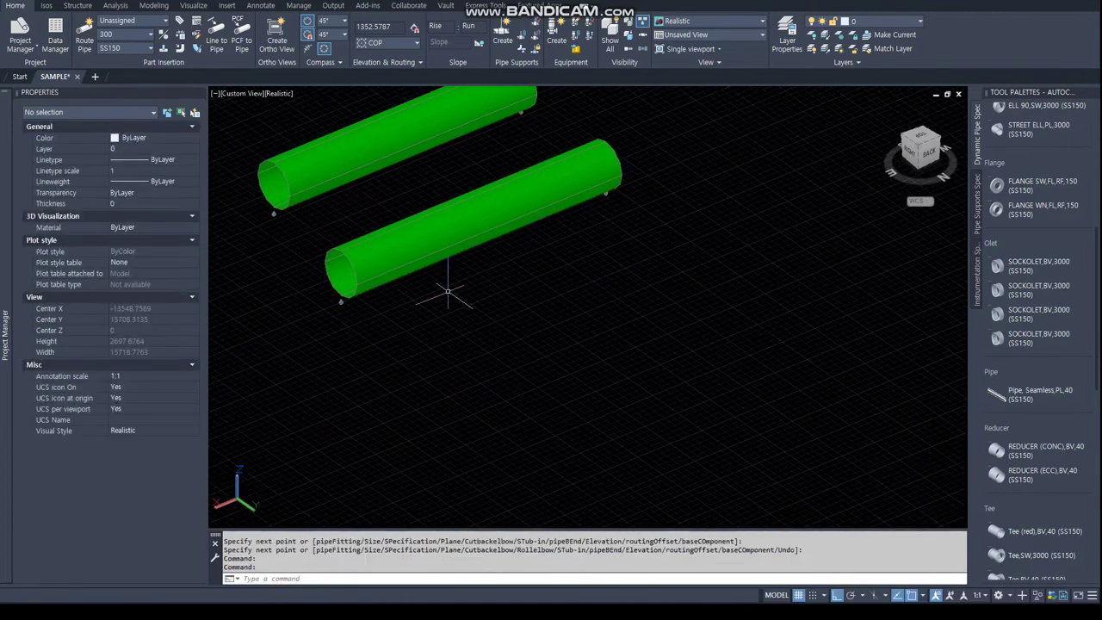
click(422, 245)
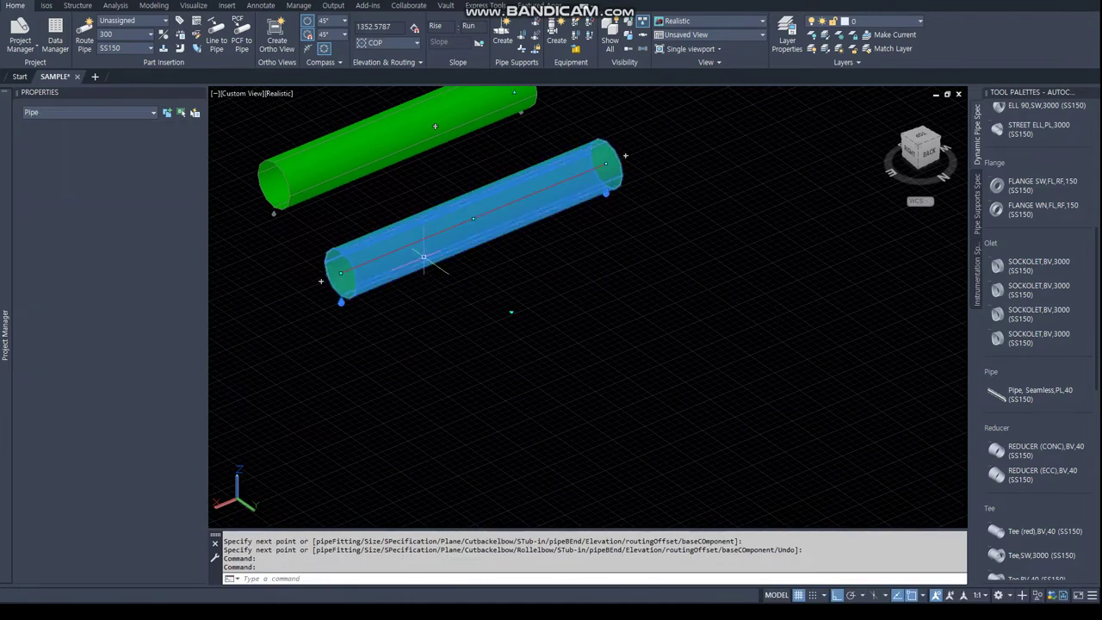
Shorten the lower pipe by grip-stretching its left end to a new point.
click(341, 273)
mouse_move(341, 274)
middle_down()
mouse_move(540, 257)
mouse_move(536, 350)
middle_up()
click(446, 297)
key(Escape)
key(Escape)
click(517, 226)
mouse_move(517, 227)
shift+middle_down()
mouse_move(463, 311)
mouse_move(414, 305)
shift+middle_up()
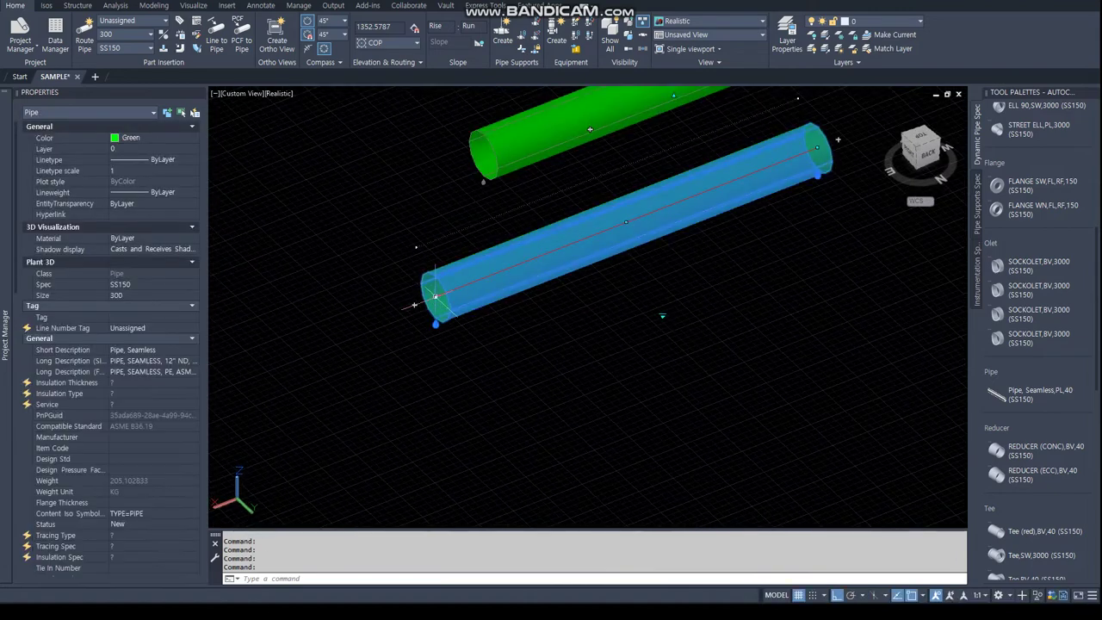
click(436, 297)
click(629, 245)
key(Escape)
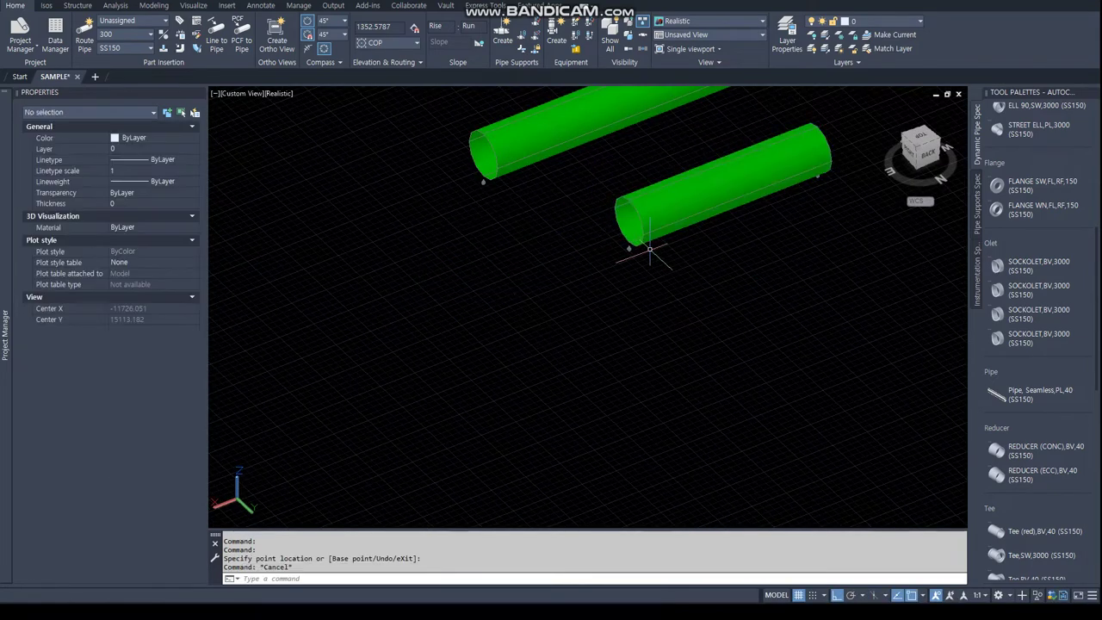
middle_drag(650, 249, 448, 314)
Add an elbow at the lower pipe's left end and erase the extra short segment.
click(454, 301)
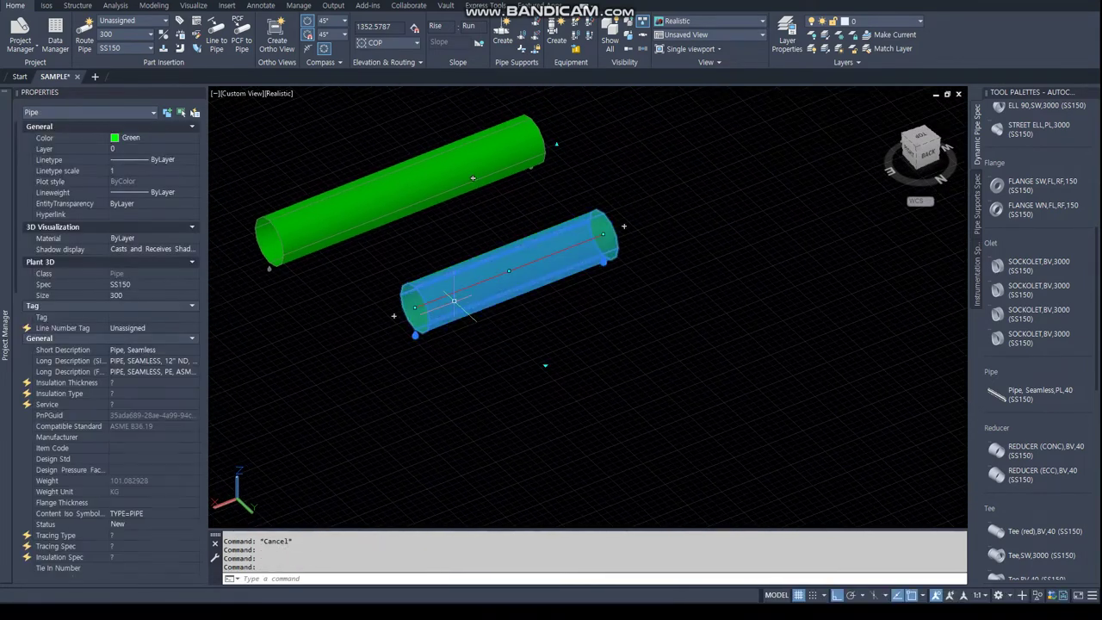
click(393, 315)
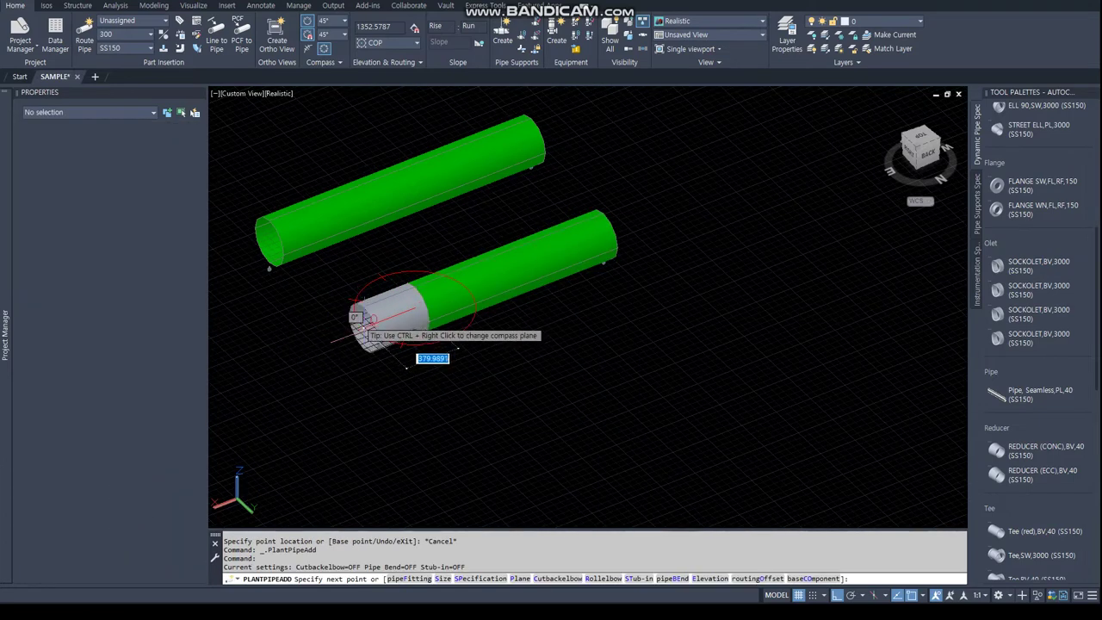
click(472, 372)
key(Escape)
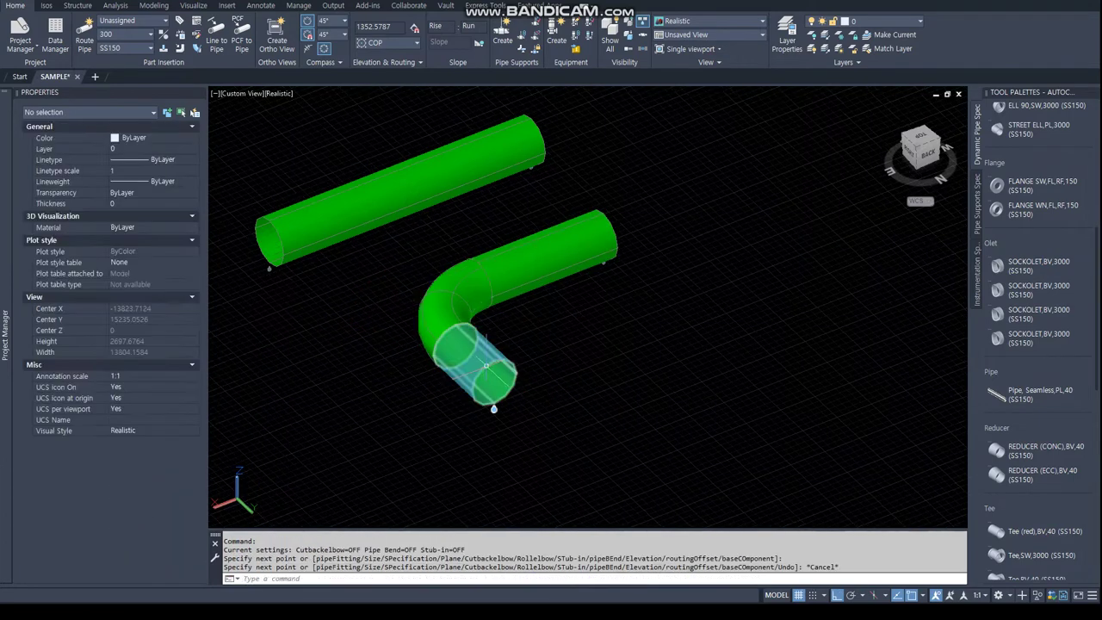
key(Delete)
mouse_move(491, 370)
shift+middle_down()
mouse_move(410, 405)
mouse_move(479, 370)
shift+middle_up()
Route a new diagonal run from the upper pipe's end, then delete the joining elbow.
scroll(523, 336, down, 2)
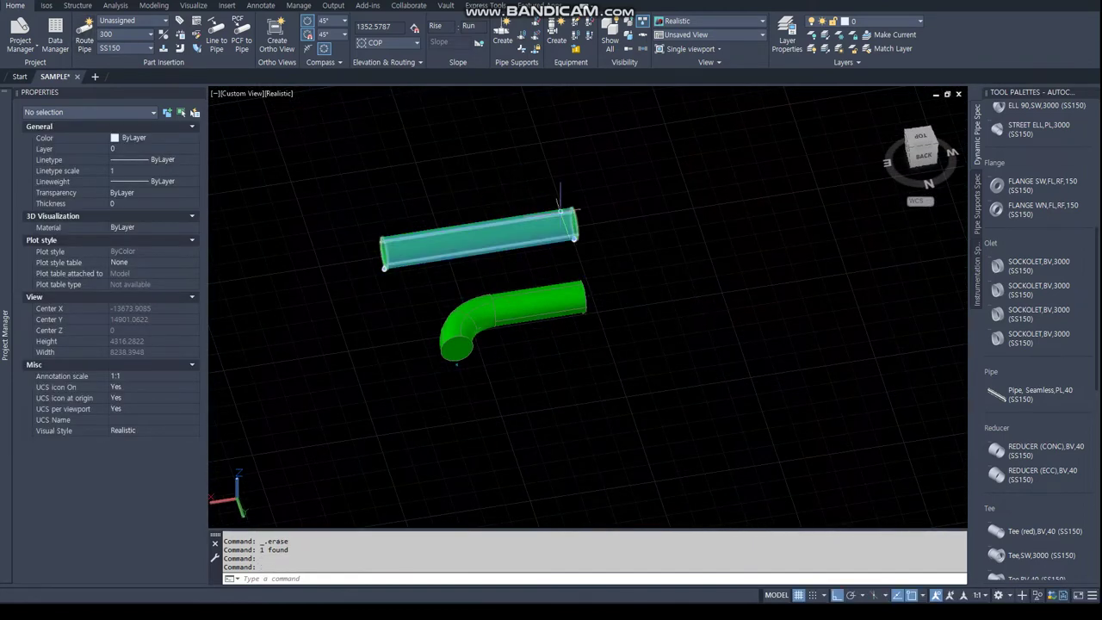
click(566, 215)
click(588, 221)
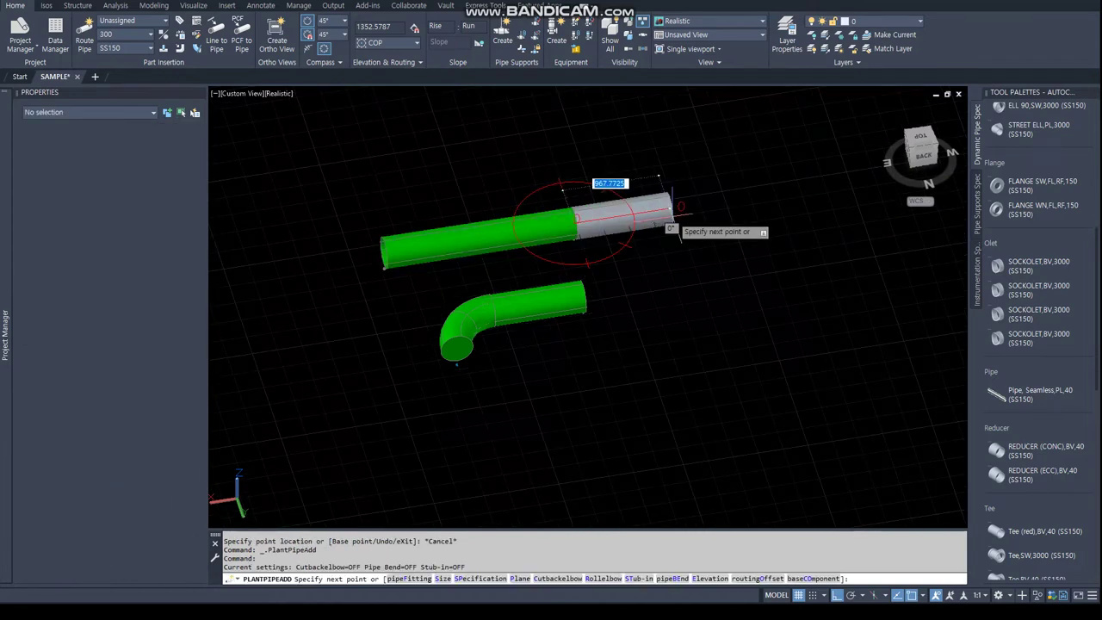
click(748, 443)
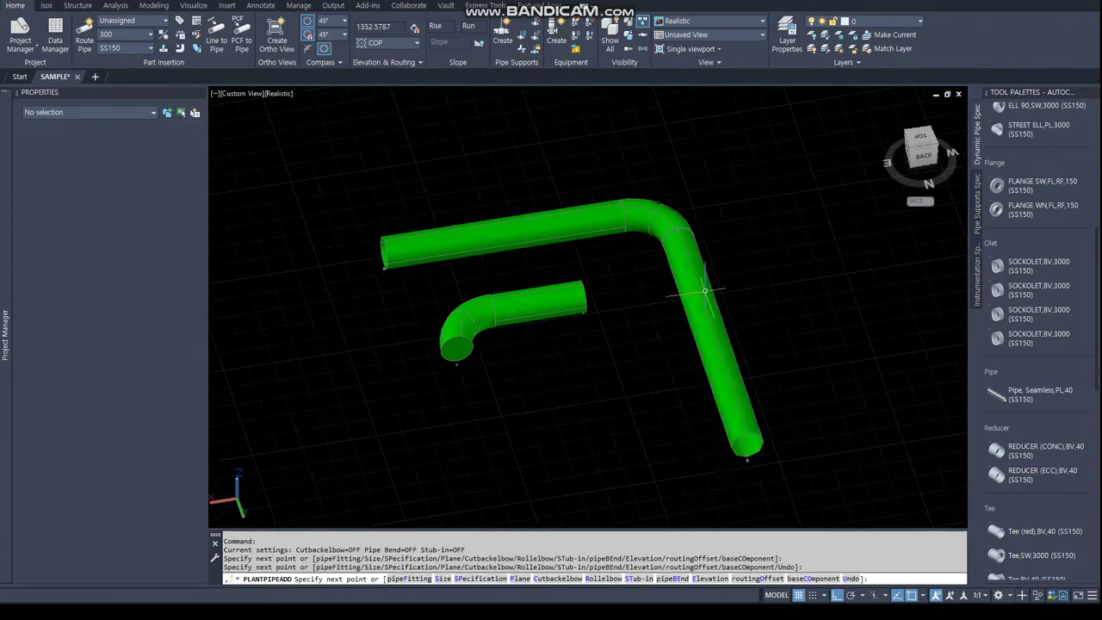
key(Escape)
click(668, 222)
key(Delete)
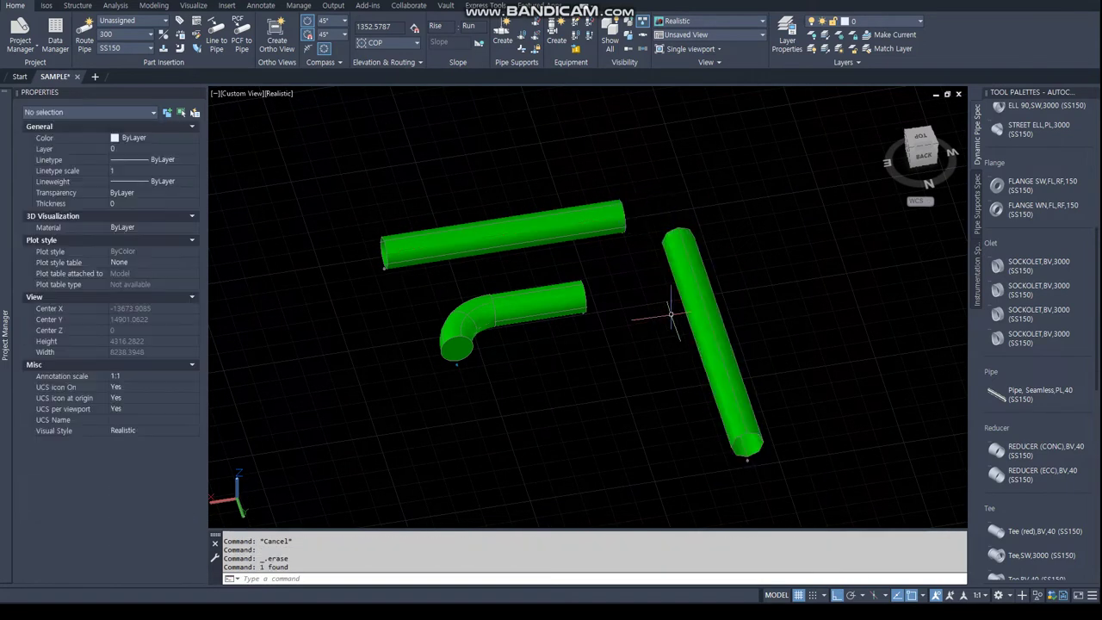
Extend the long straight pipe from its end grip, cancelling the extra routing and Move Part.
mouse_move(765, 327)
shift+middle_down()
mouse_move(790, 317)
mouse_move(527, 242)
shift+middle_up()
click(527, 242)
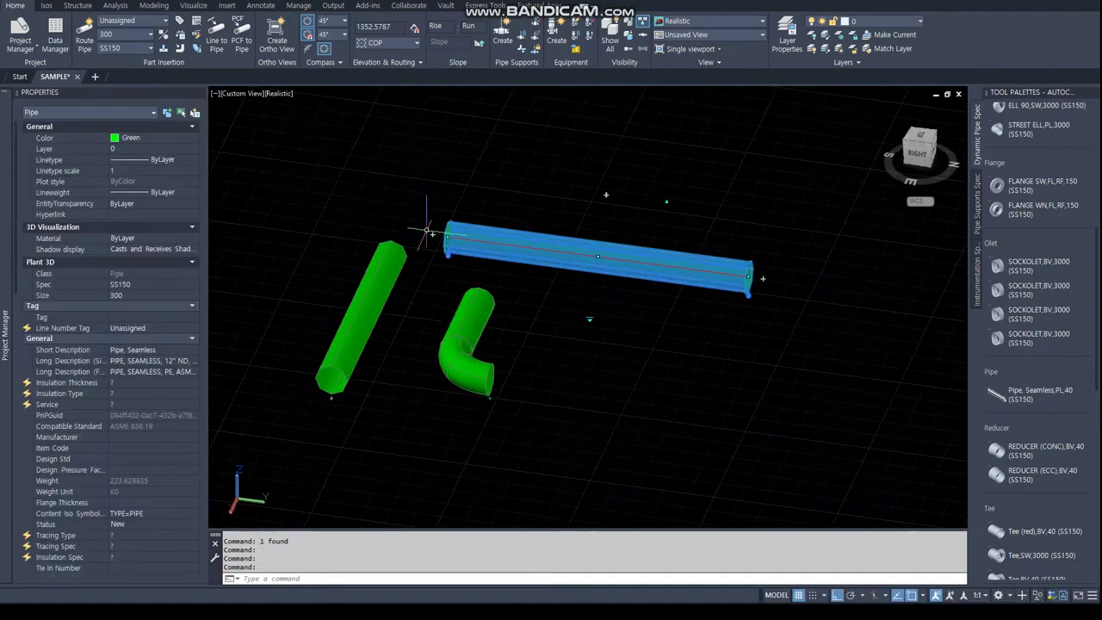
click(432, 234)
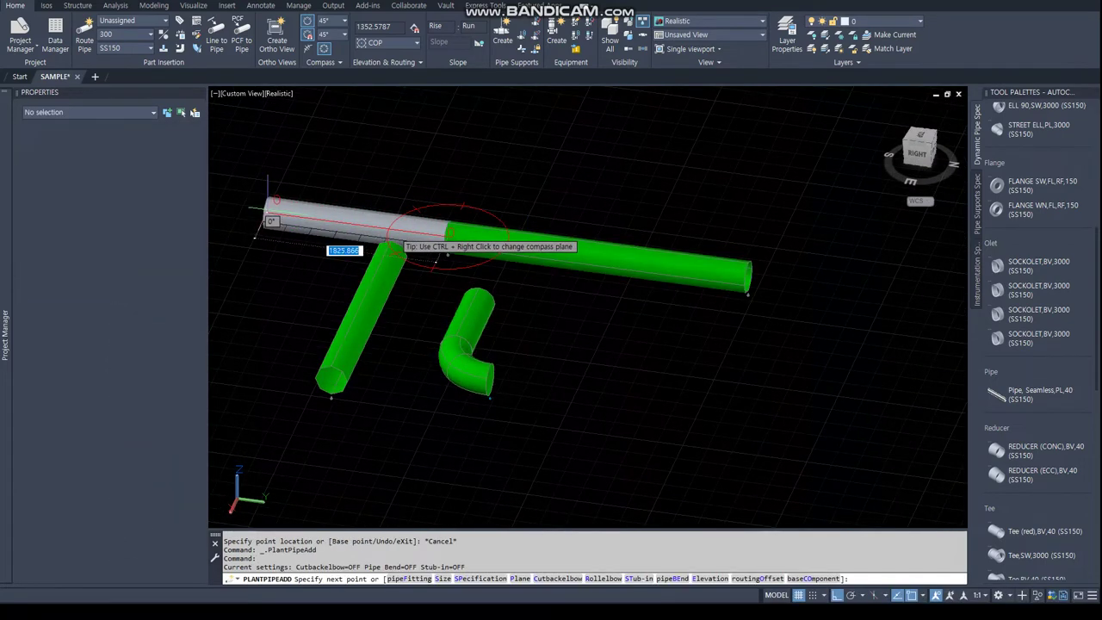
key(Escape)
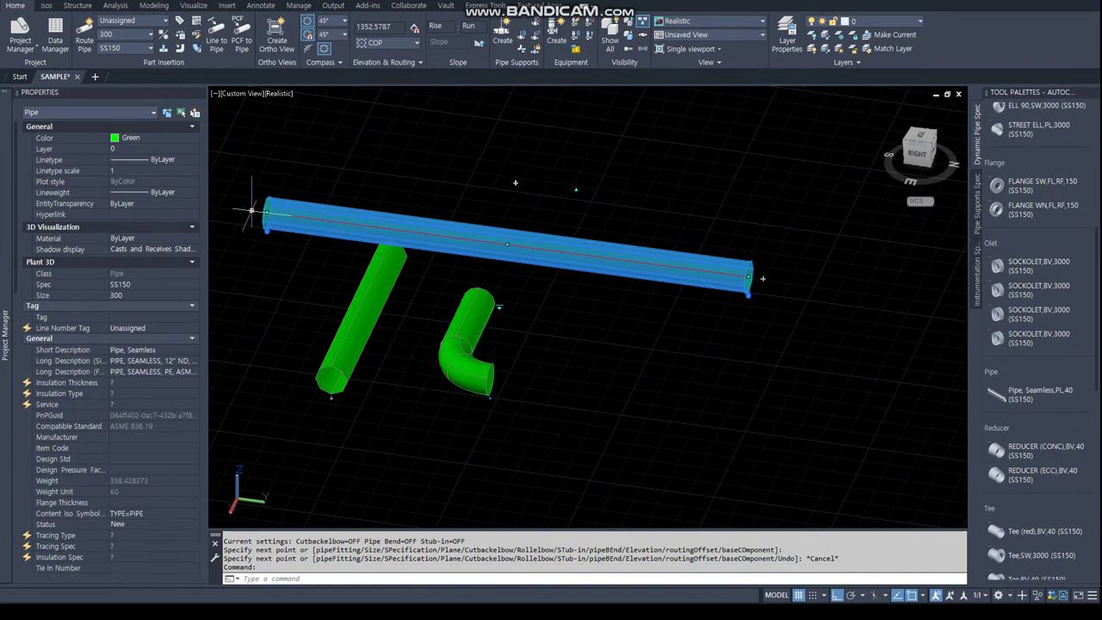
click(251, 210)
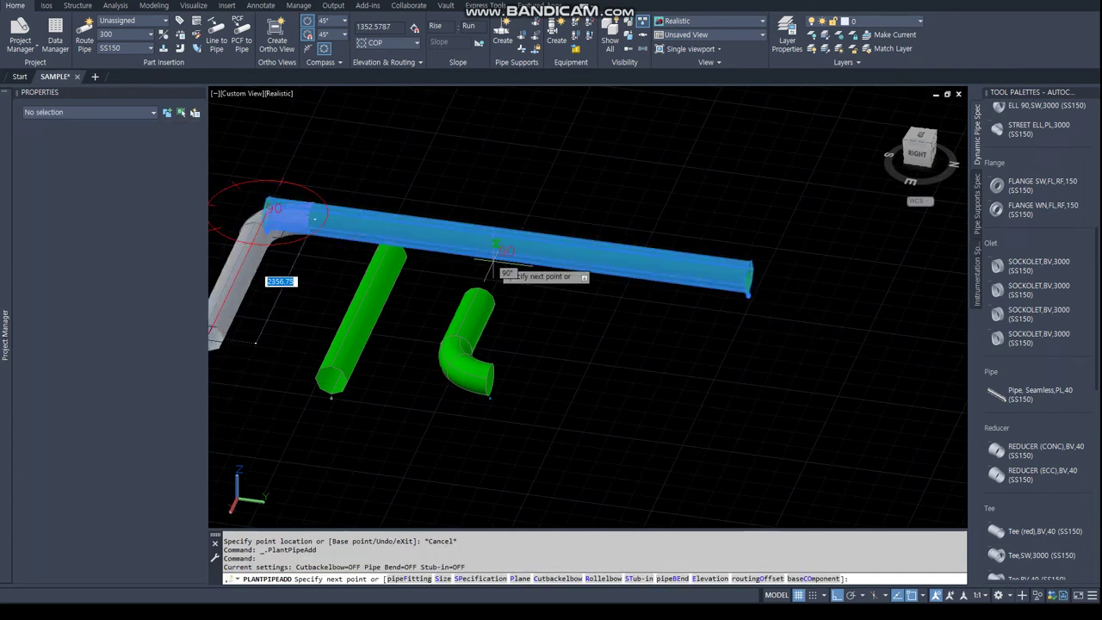
key(Escape)
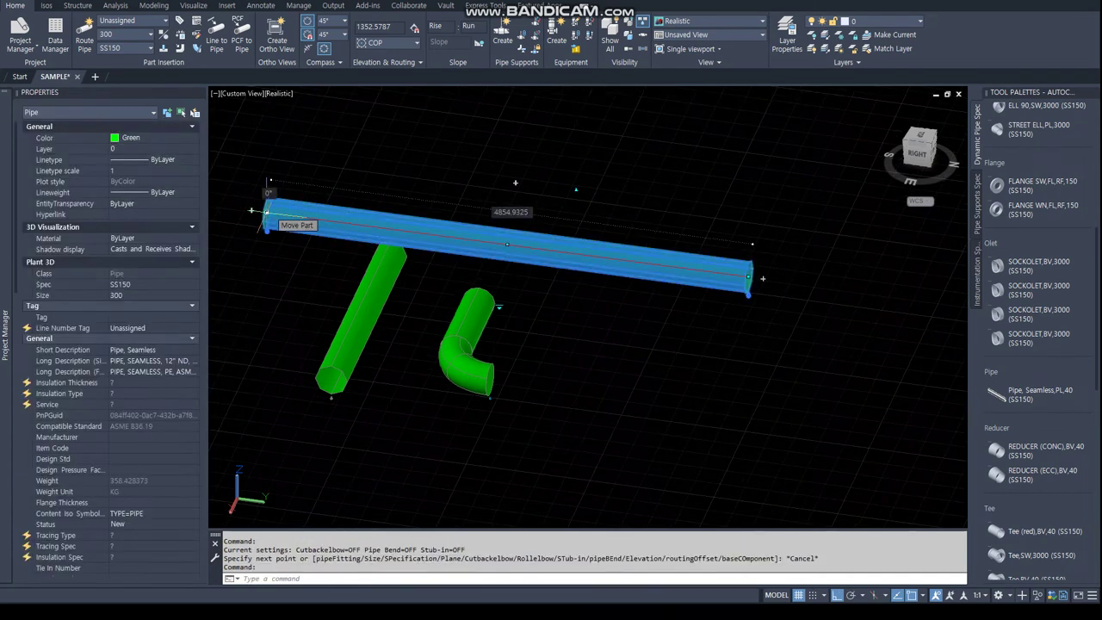
click(266, 211)
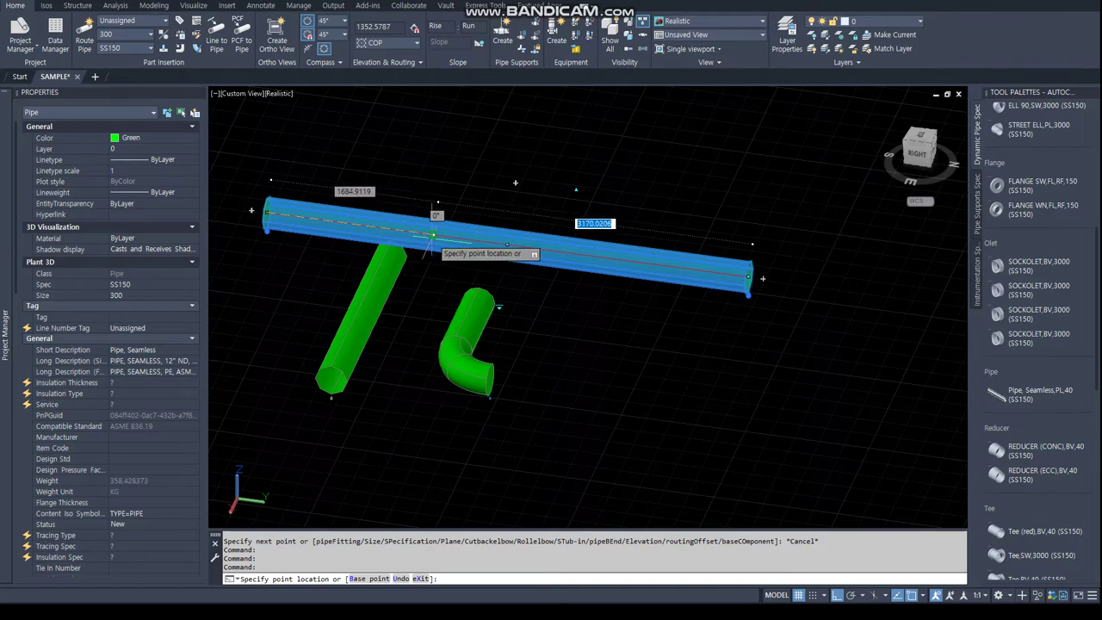
key(Escape)
key(Escape)
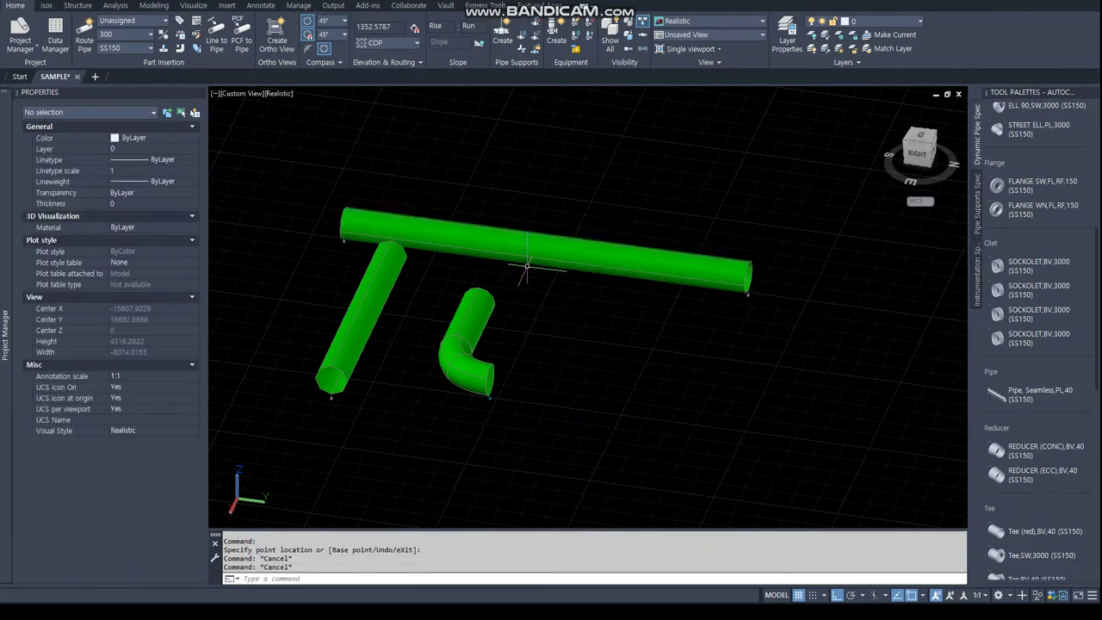
click(556, 262)
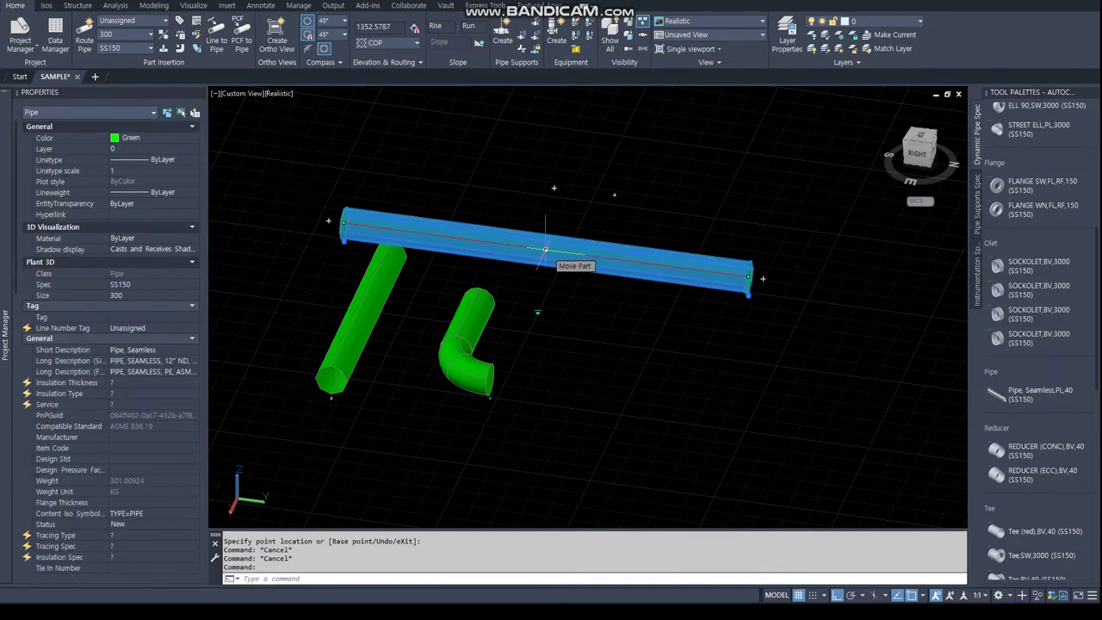
Cancel the move of the long straight pipe and orbit to another 3D angle.
click(614, 197)
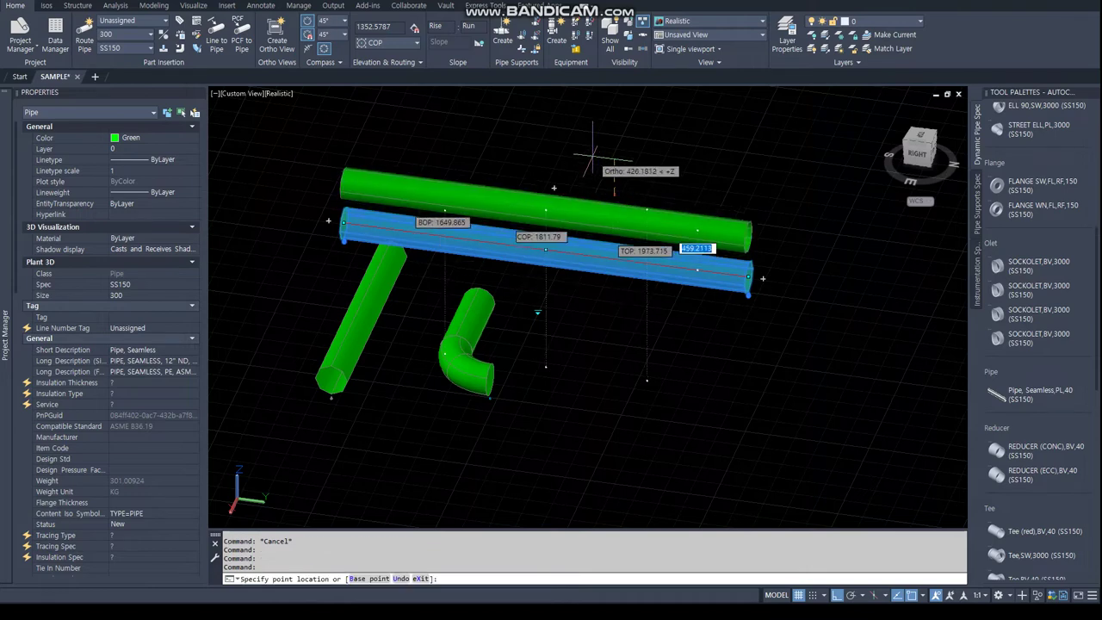
key(Escape)
key(Escape)
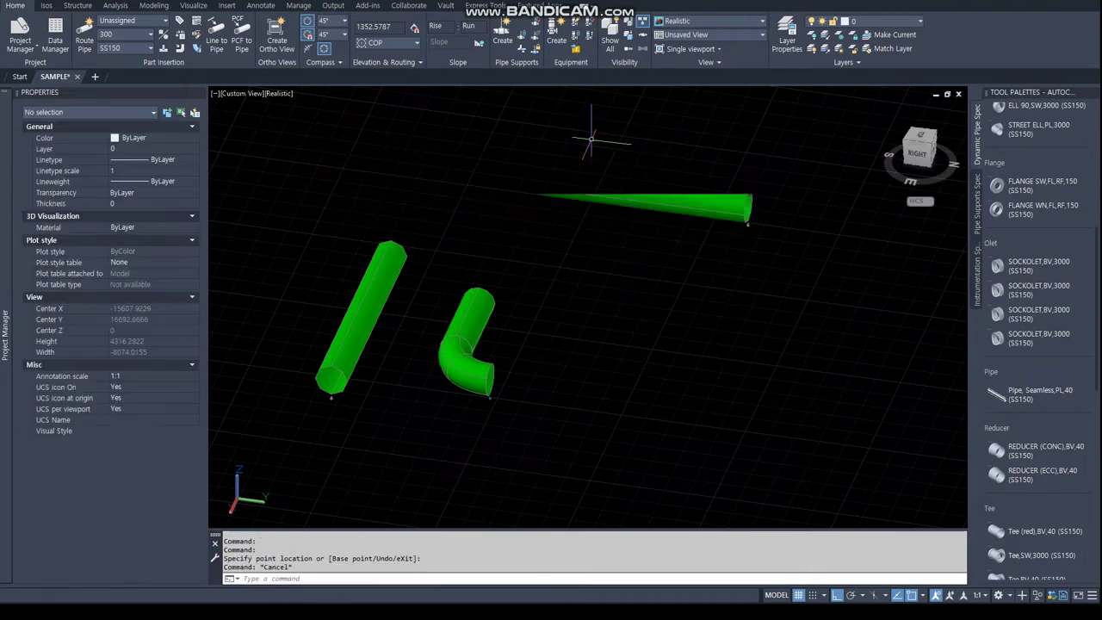
shift+middle_drag(654, 340, 564, 343)
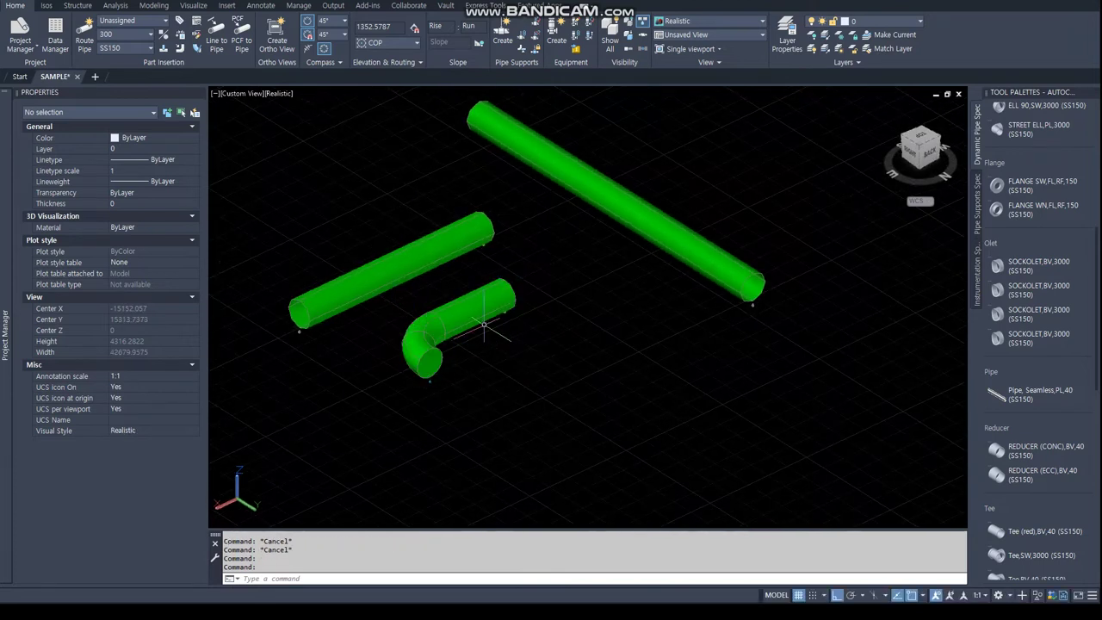
Route a new SS150 pipe run that turns 90° through an elbow.
click(84, 33)
click(502, 457)
click(469, 423)
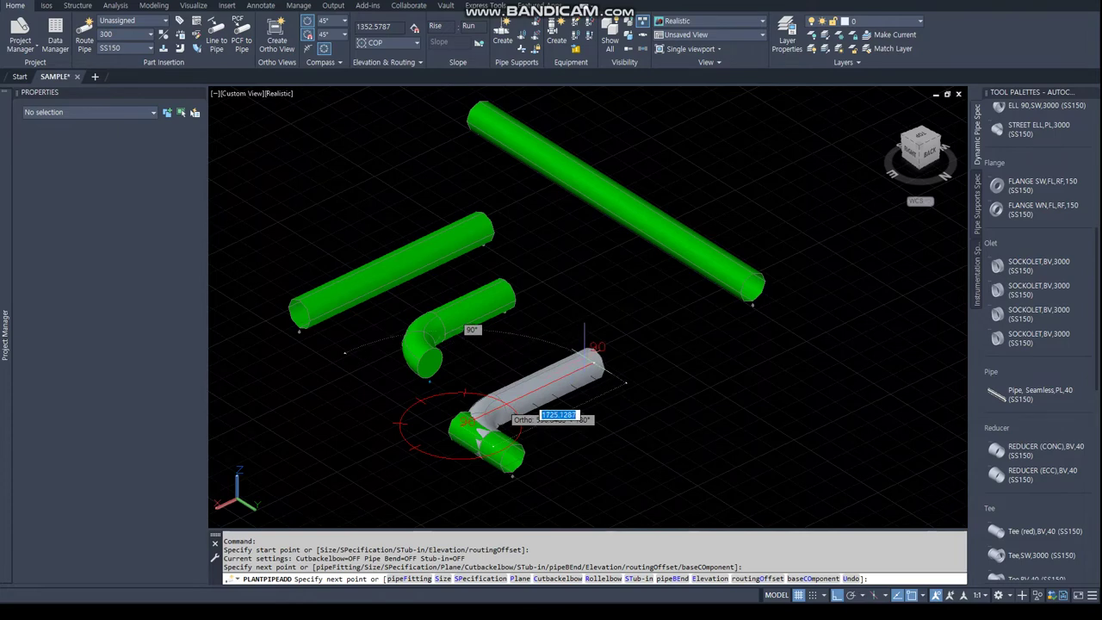
click(598, 364)
key(Escape)
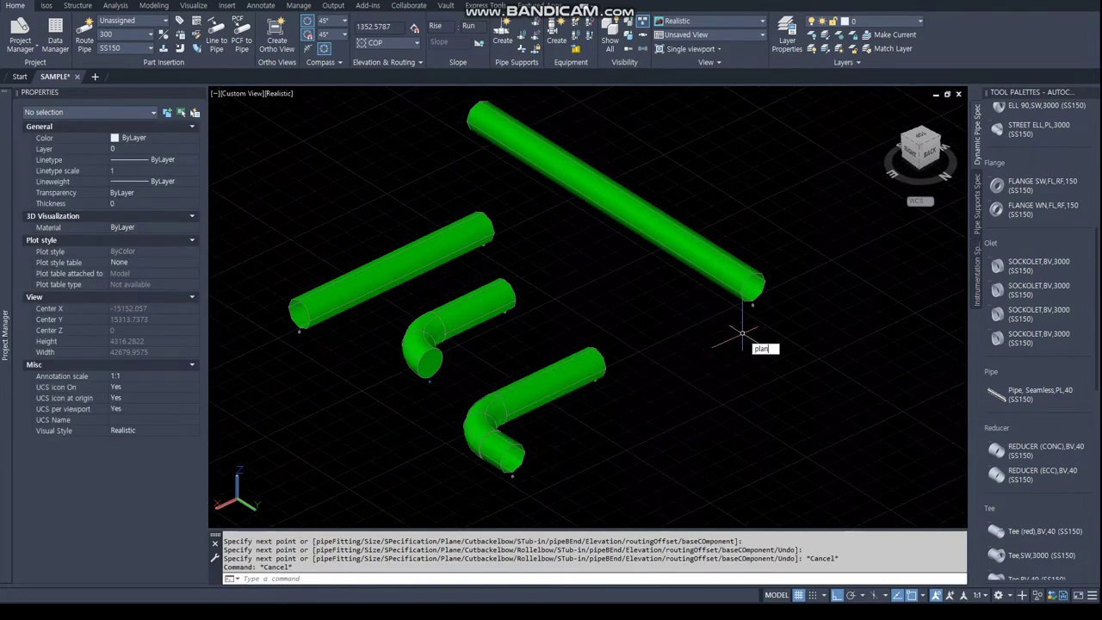
Show the pipe layout in top plan view with PLAN.
key(Return)
key(Return)
scroll(675, 306, down, 4)
mouse_move(705, 368)
shift+middle_down()
mouse_move(538, 264)
mouse_move(663, 297)
shift+middle_up()
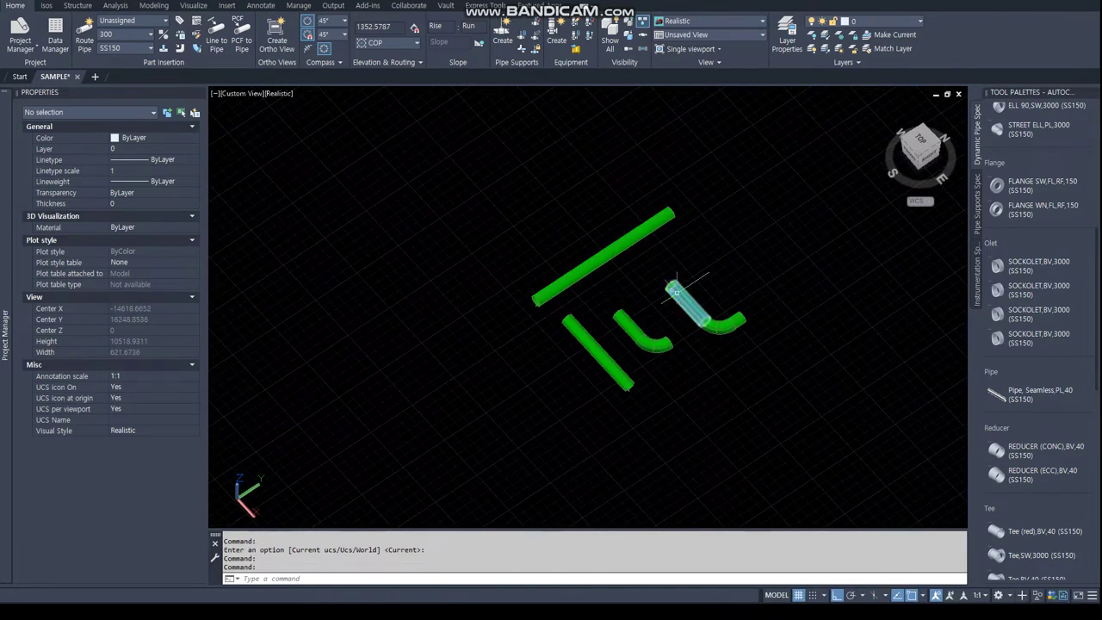
key(Return)
Stretch the lower pipe's left end with a PER snap to meet the vertical pipe at 90°.
scroll(633, 310, down, 2)
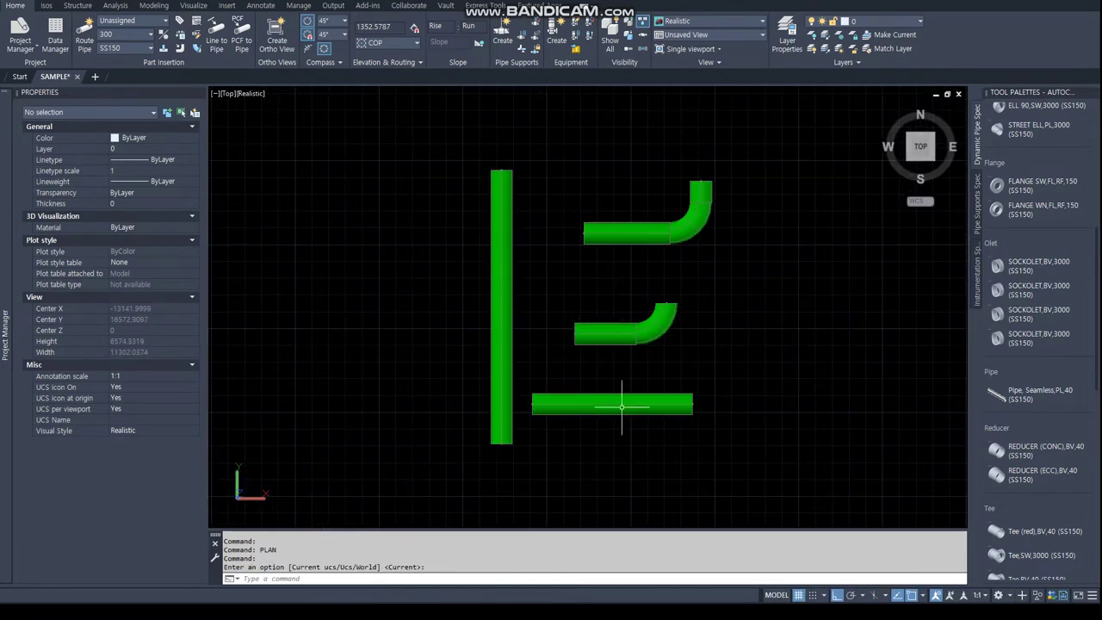
click(614, 410)
scroll(542, 413, up, 3)
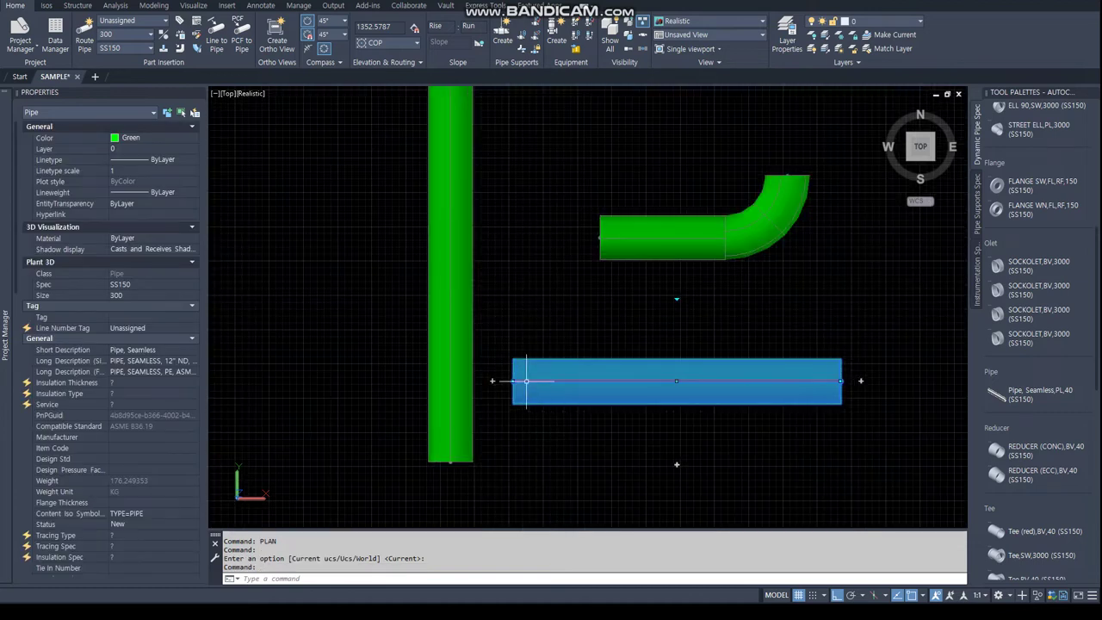
click(513, 381)
text(pe)
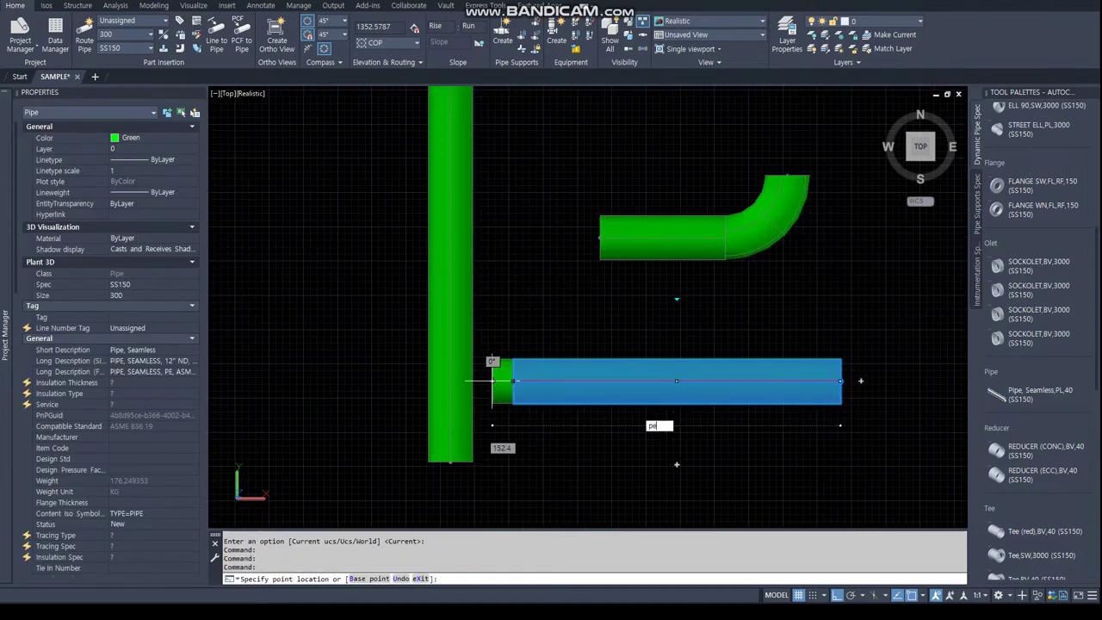
text(r)
key(Return)
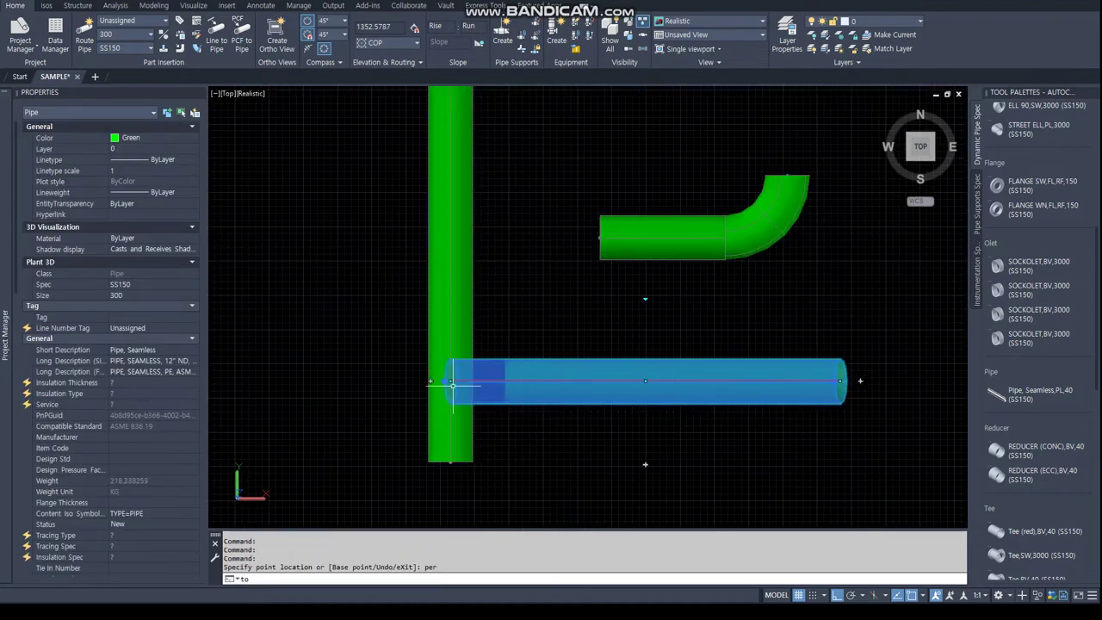
click(451, 383)
text(PLAN)
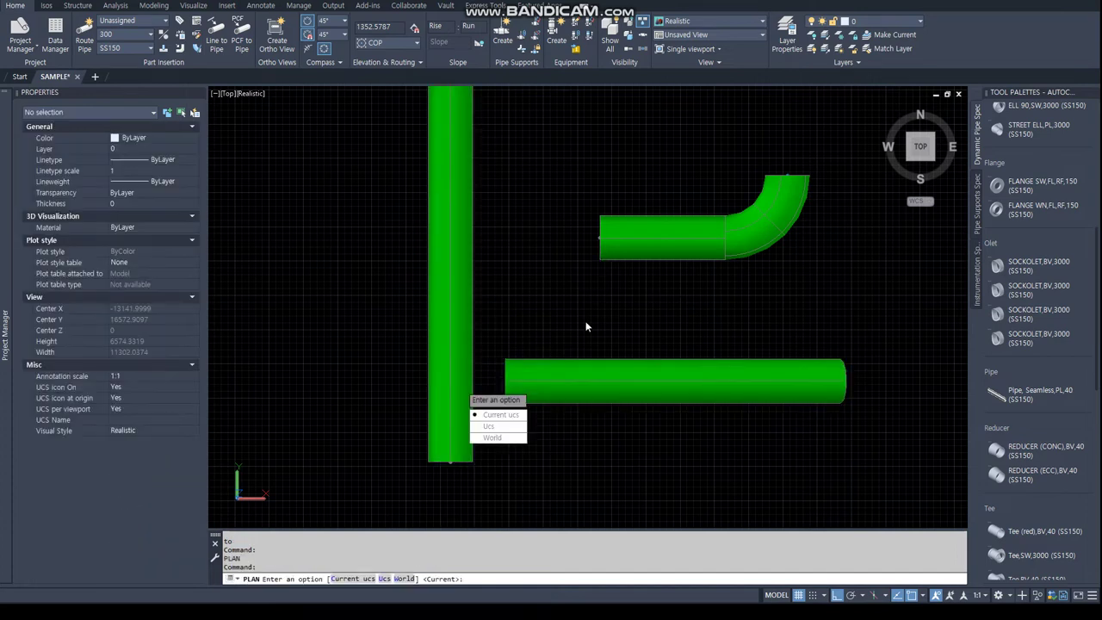
key(Return)
click(521, 448)
key(Escape)
click(564, 350)
scroll(523, 349, up, 2)
Stretch the middle pipe's end perpendicular to the vertical pipe, then return to PLAN view.
scroll(516, 344, up, 1)
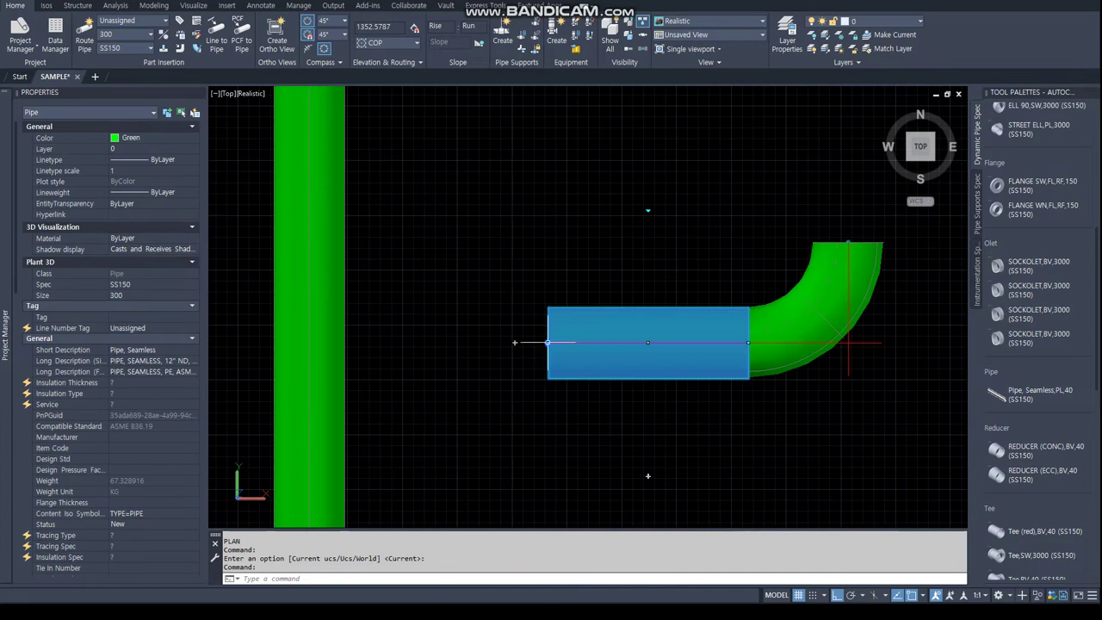
click(548, 341)
text(per)
key(Return)
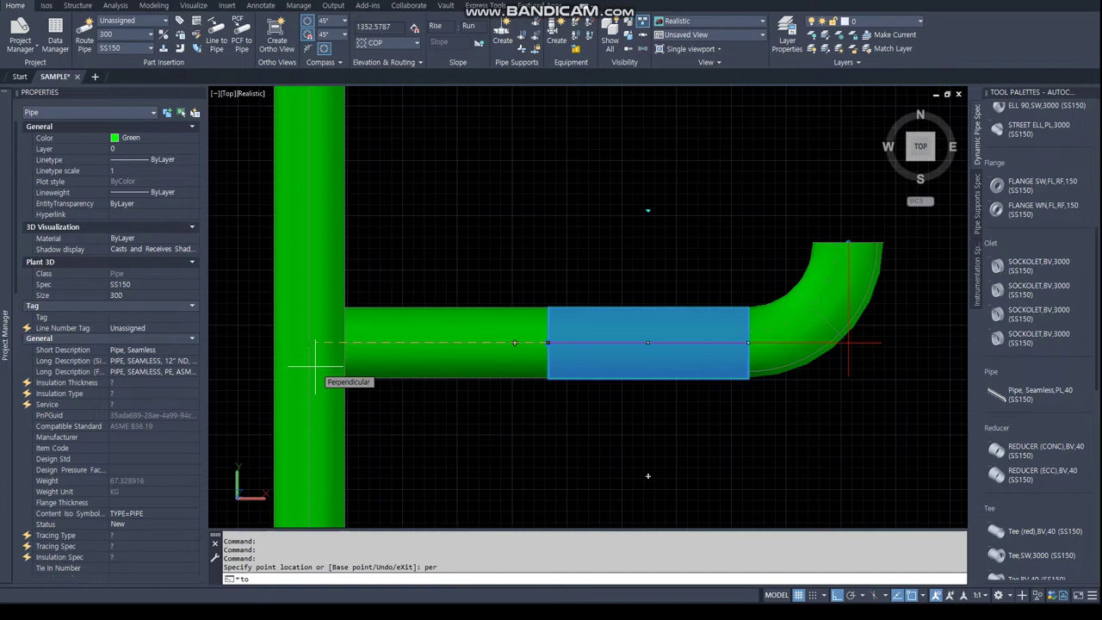
key(Escape)
text(plan)
key(Return)
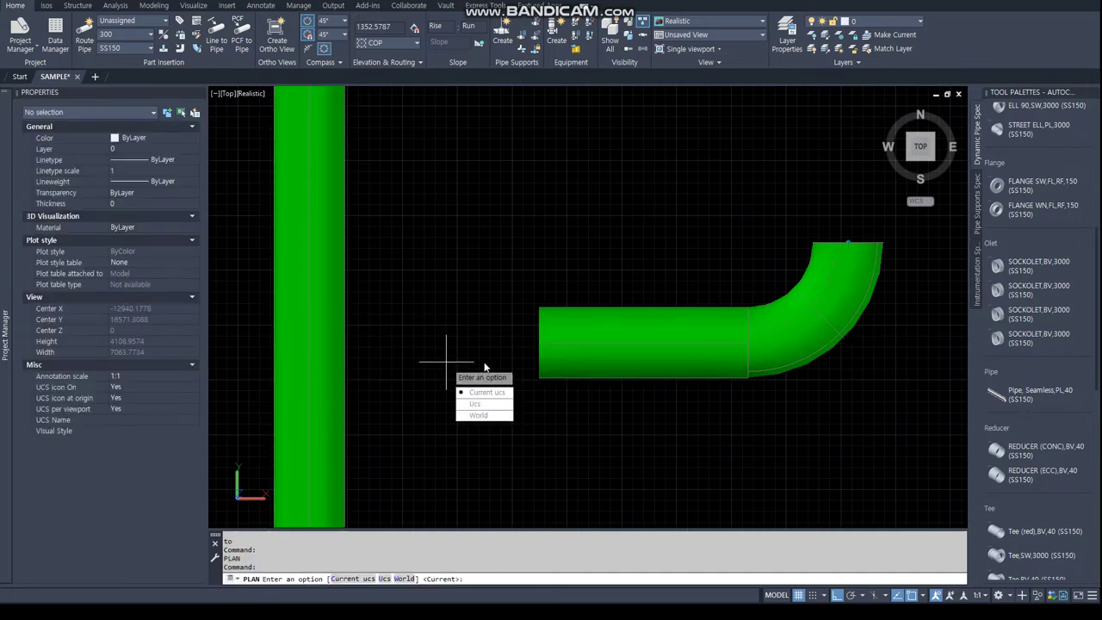
key(Return)
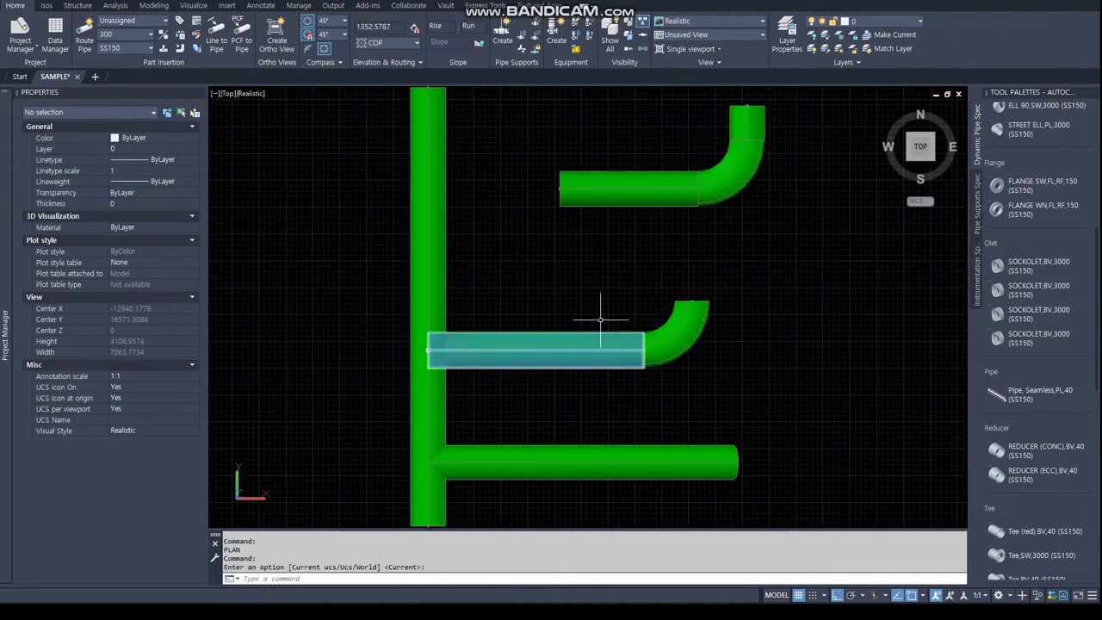
Continue routing from the upper branch's open end using a PER snap.
click(596, 188)
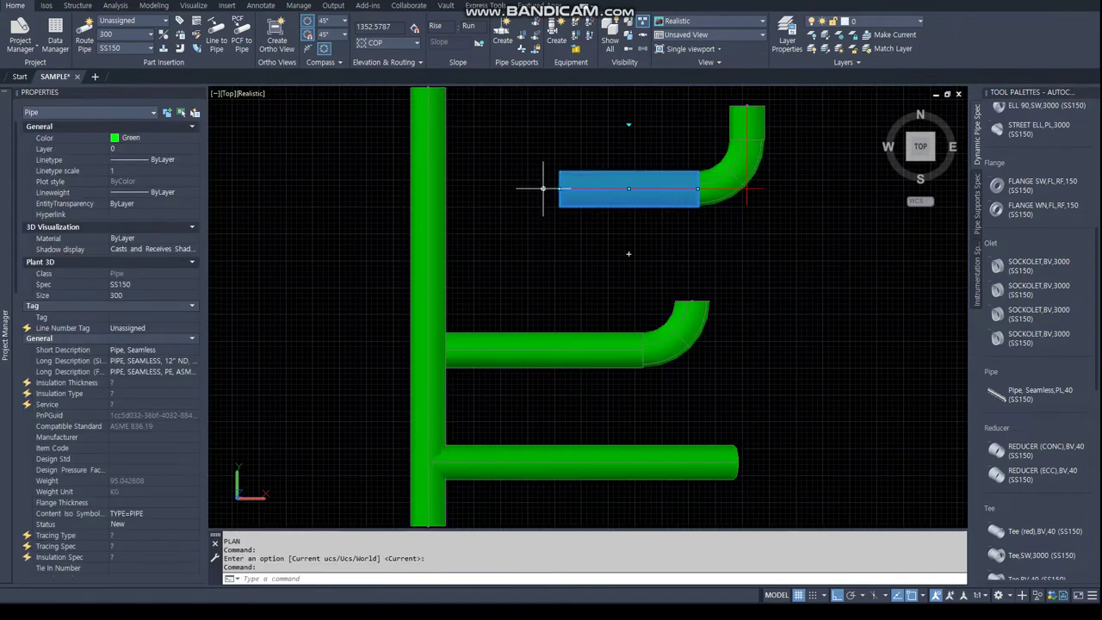
click(543, 187)
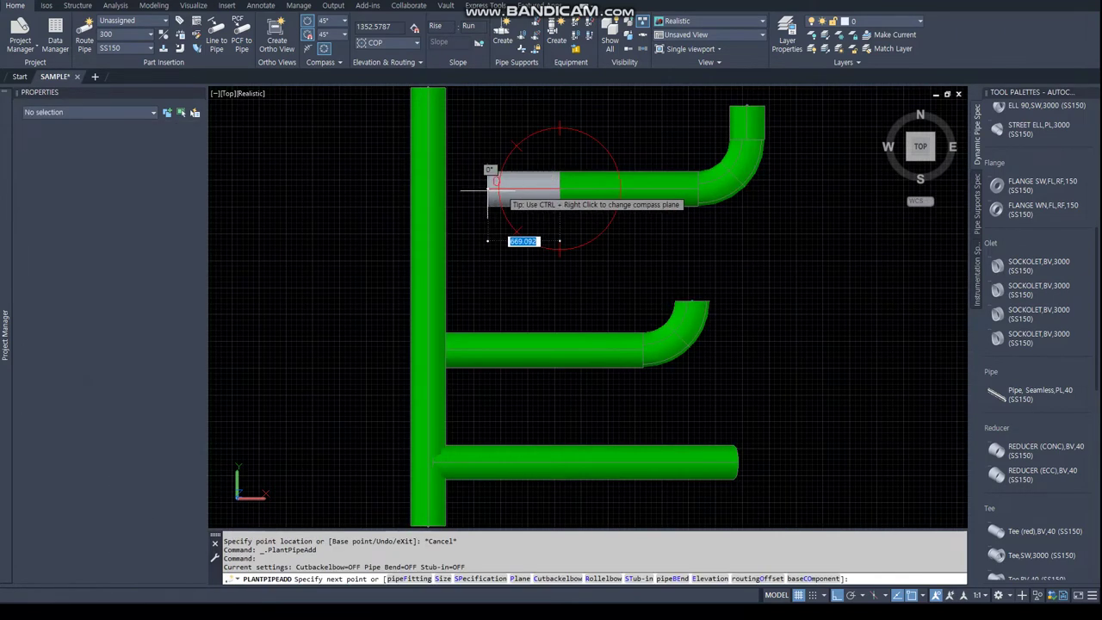
text(per)
key(Return)
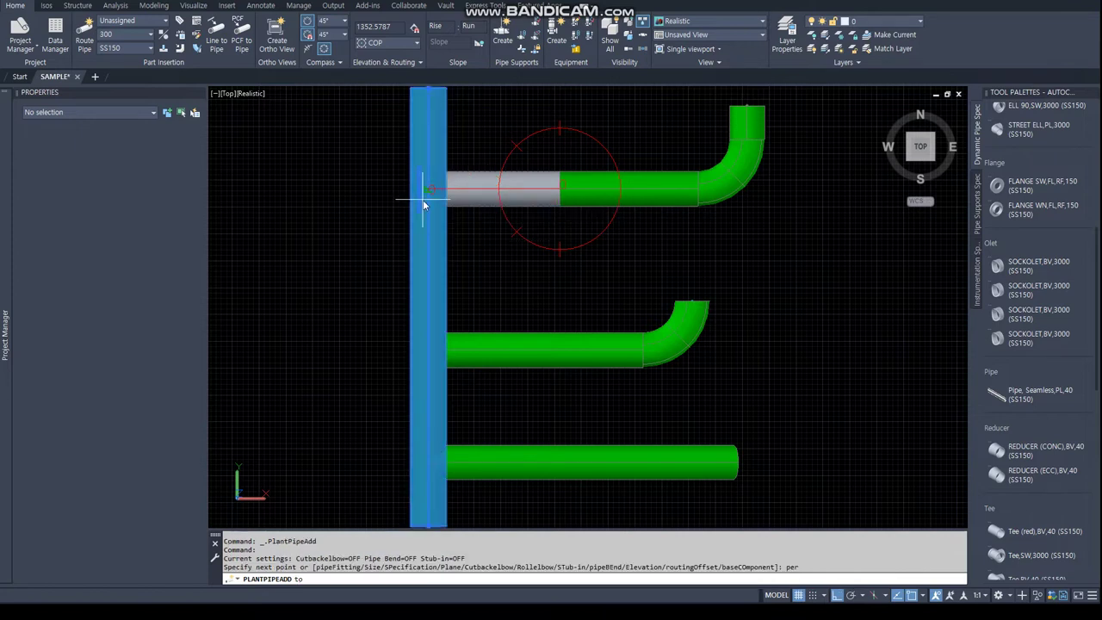
Join the upper branch to the long pipe with a tee, accepting the second Autoroute solution.
click(424, 204)
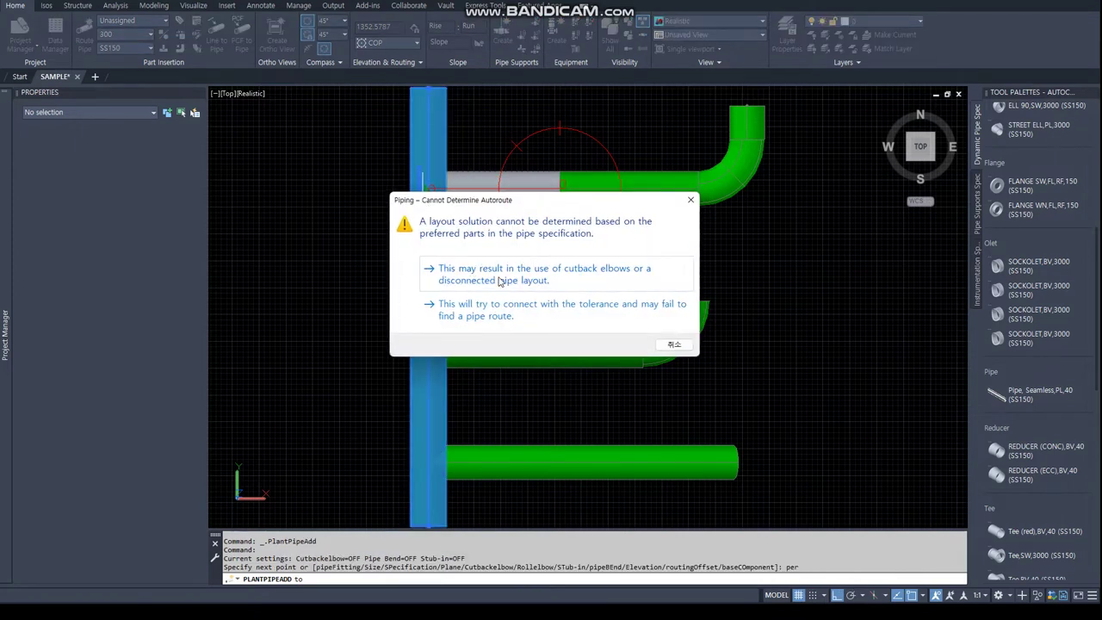
click(497, 315)
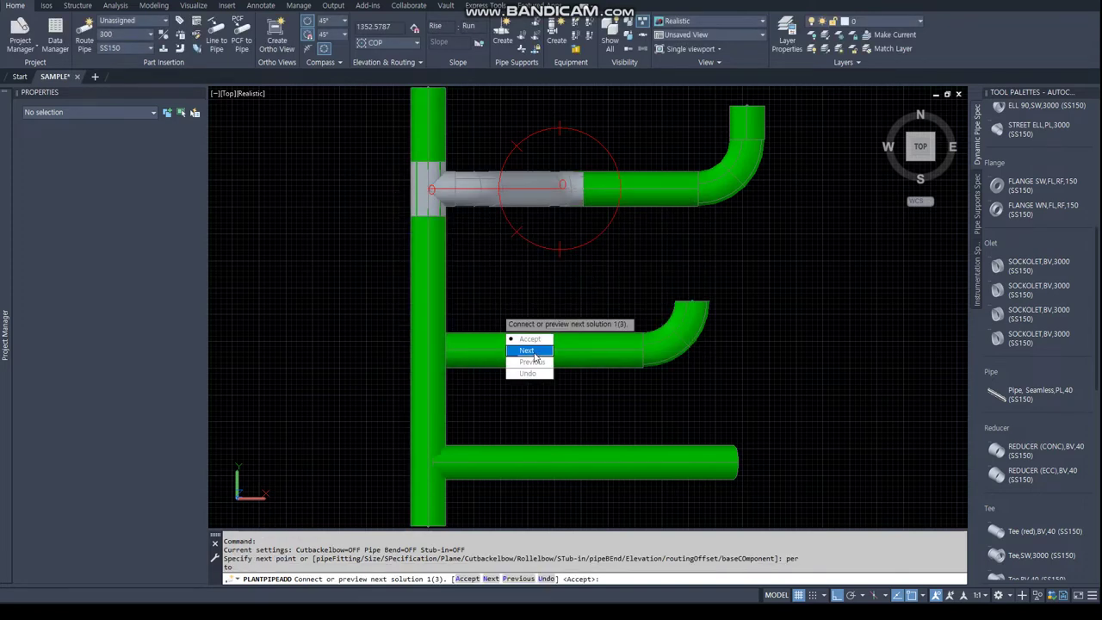
click(529, 351)
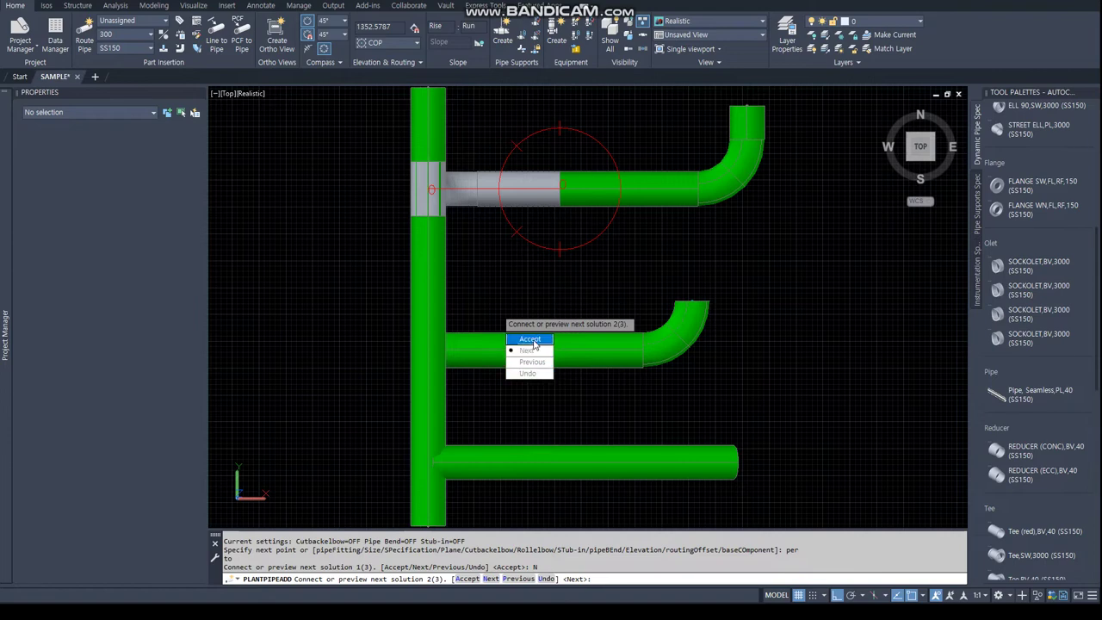
click(530, 339)
mouse_move(609, 438)
shift+middle_down()
mouse_move(541, 268)
mouse_move(469, 307)
shift+middle_up()
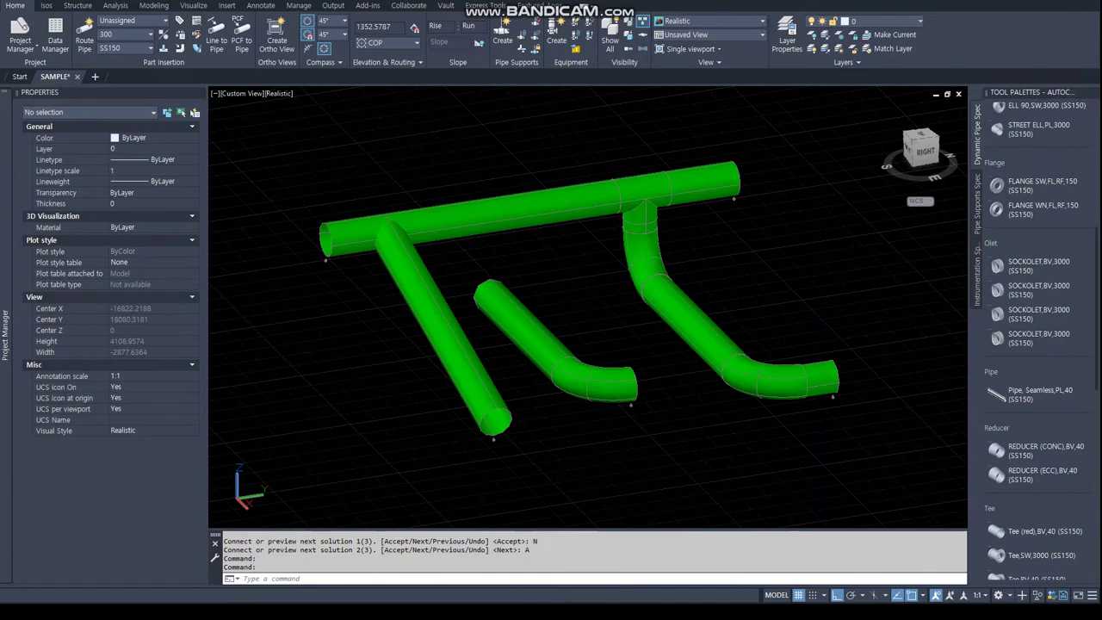
Highlight the notes lines about moving pipe ends and open pipe ends.
key(alt+Tab)
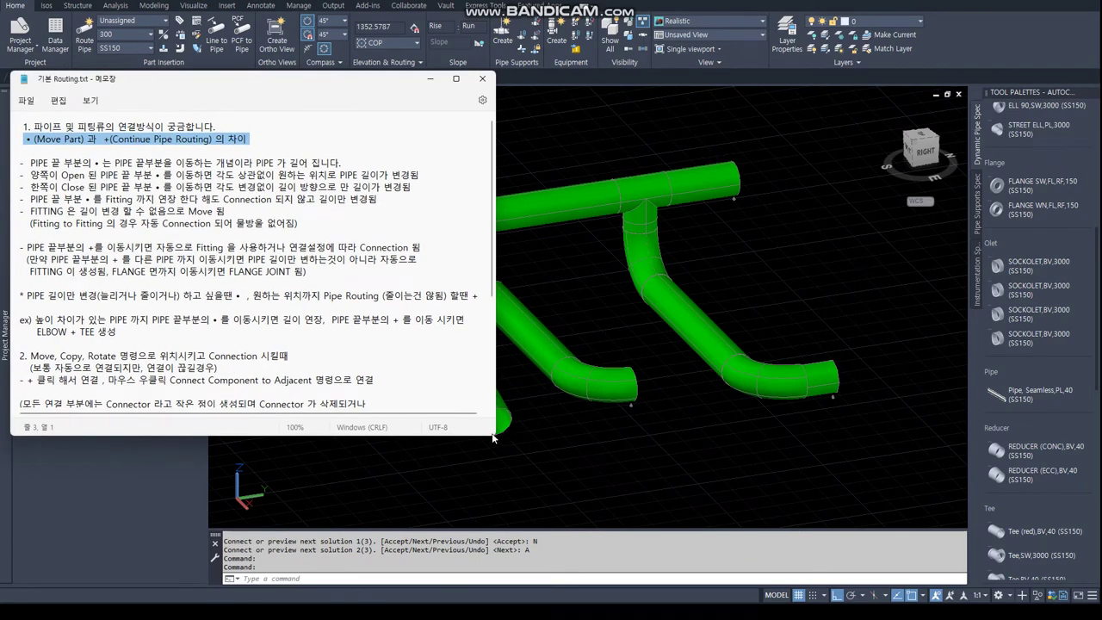
drag(496, 437, 407, 527)
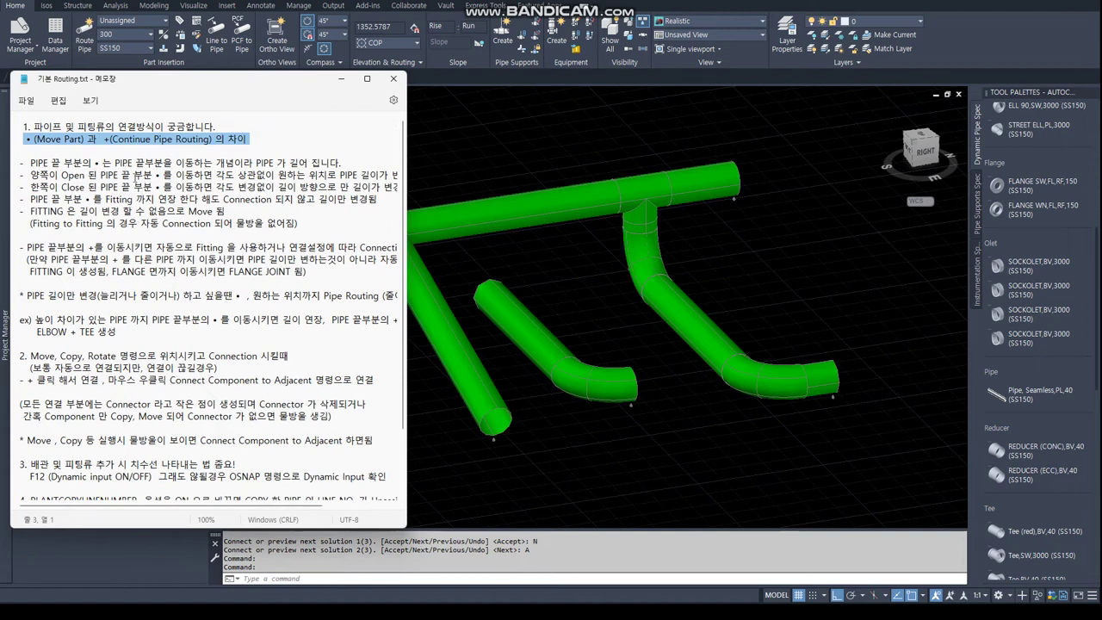
click(133, 175)
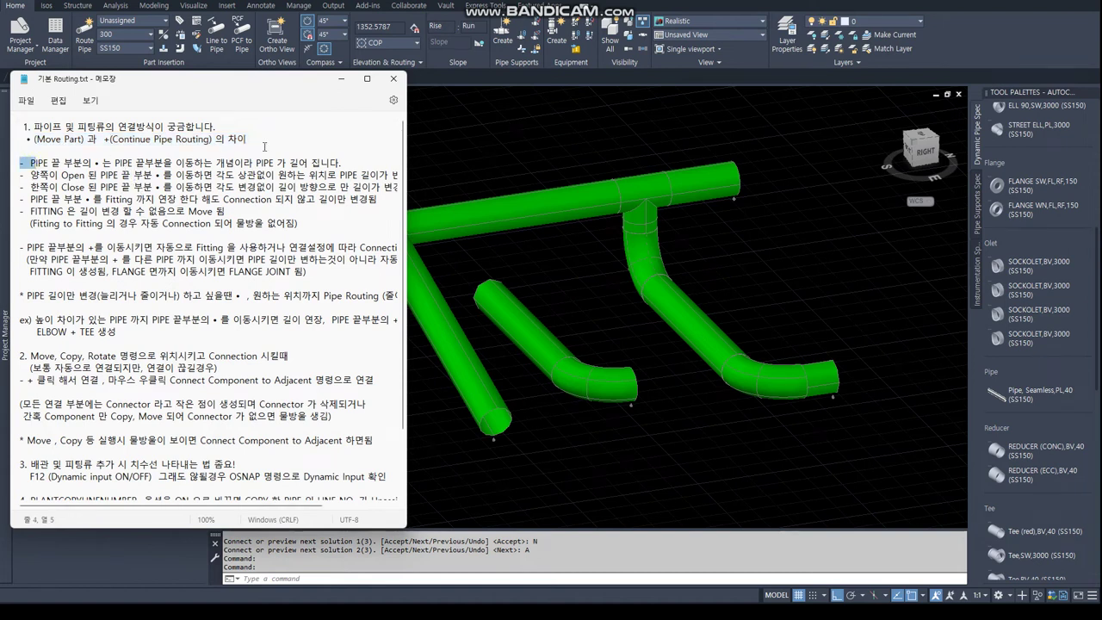
drag(31, 162, 354, 166)
click(101, 174)
drag(31, 174, 404, 175)
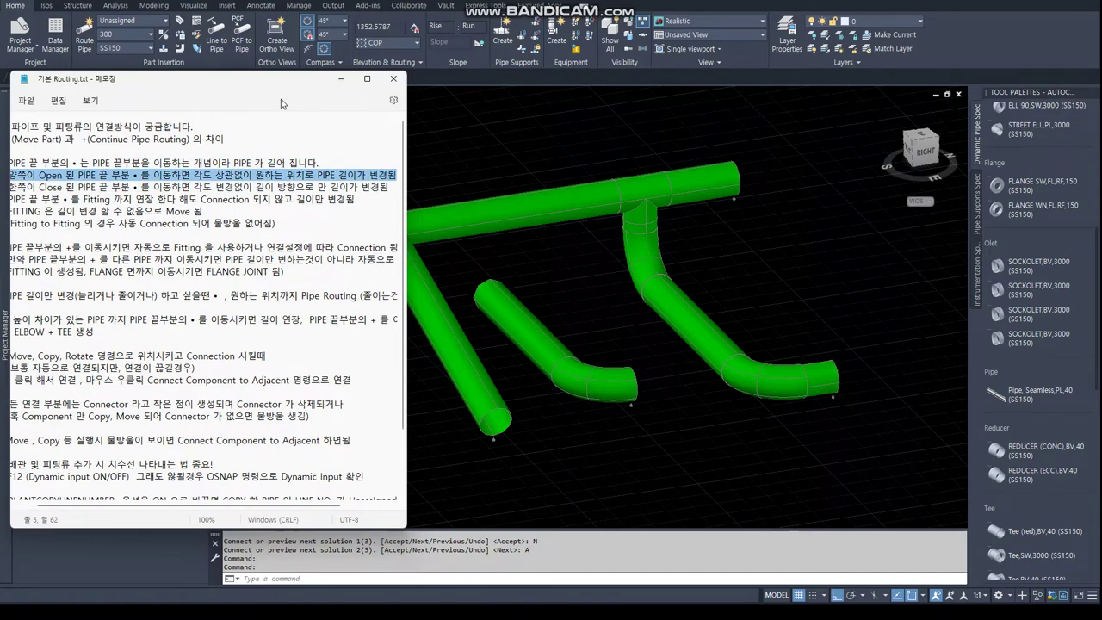
Highlight the closed pipe ends note, move the notes aside, and orbit to a near-top view.
drag(280, 88, 896, 113)
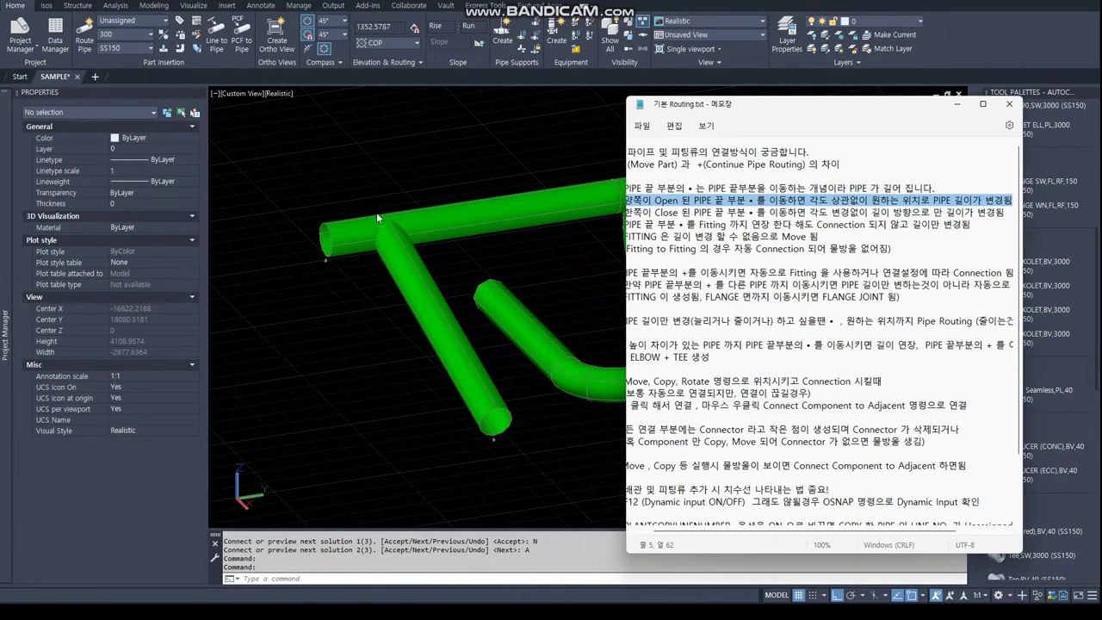
drag(801, 105, 225, 70)
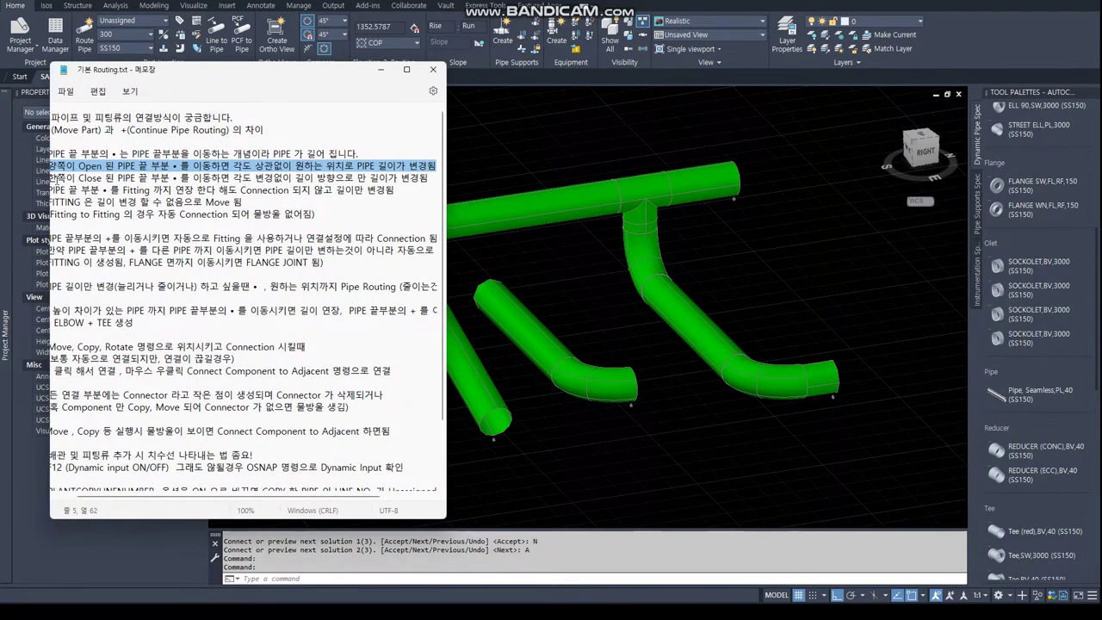
click(54, 179)
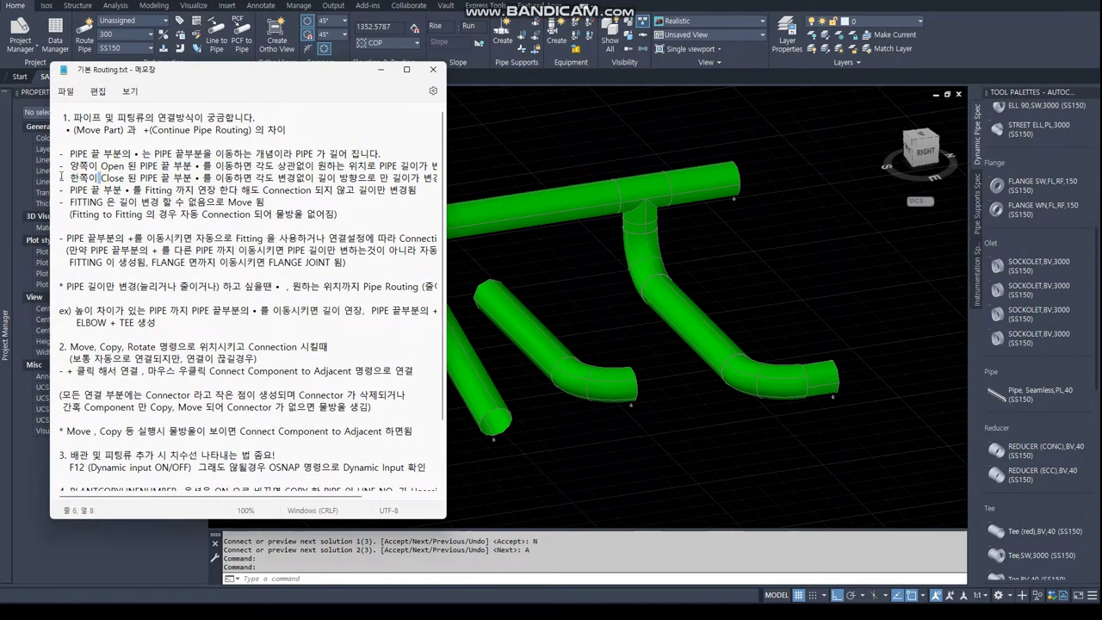
drag(102, 166, 197, 179)
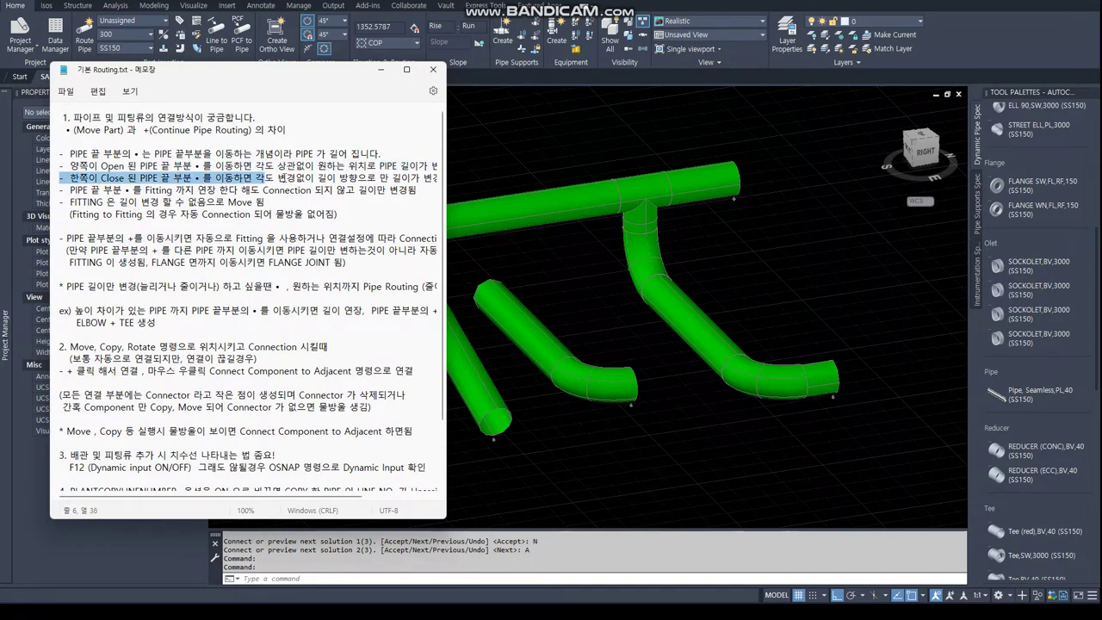
drag(425, 178, 439, 178)
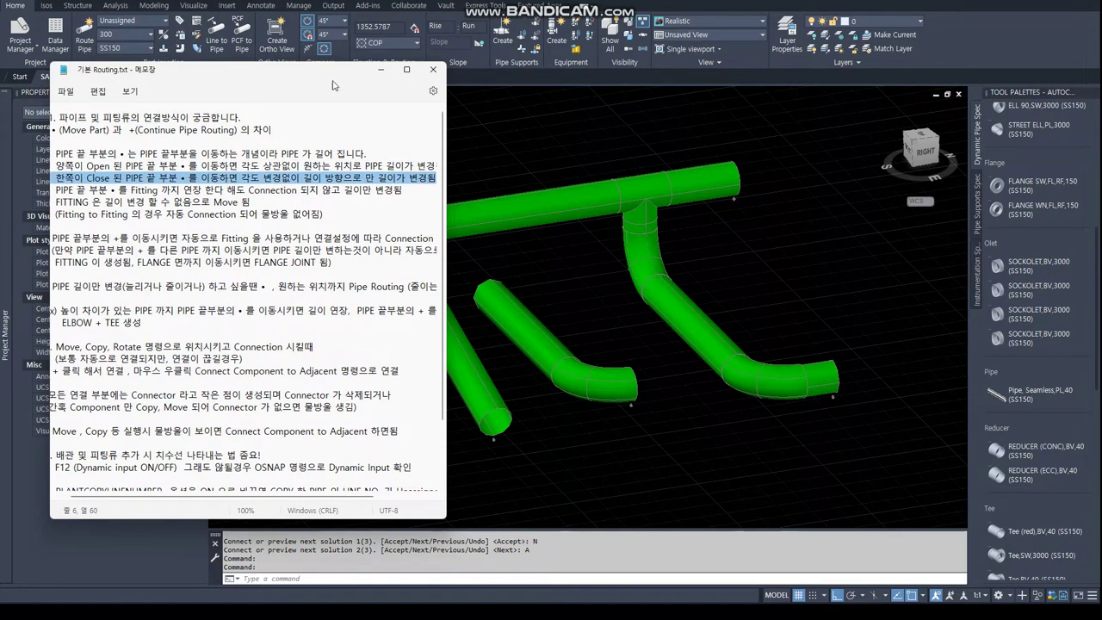
drag(329, 76, 212, 118)
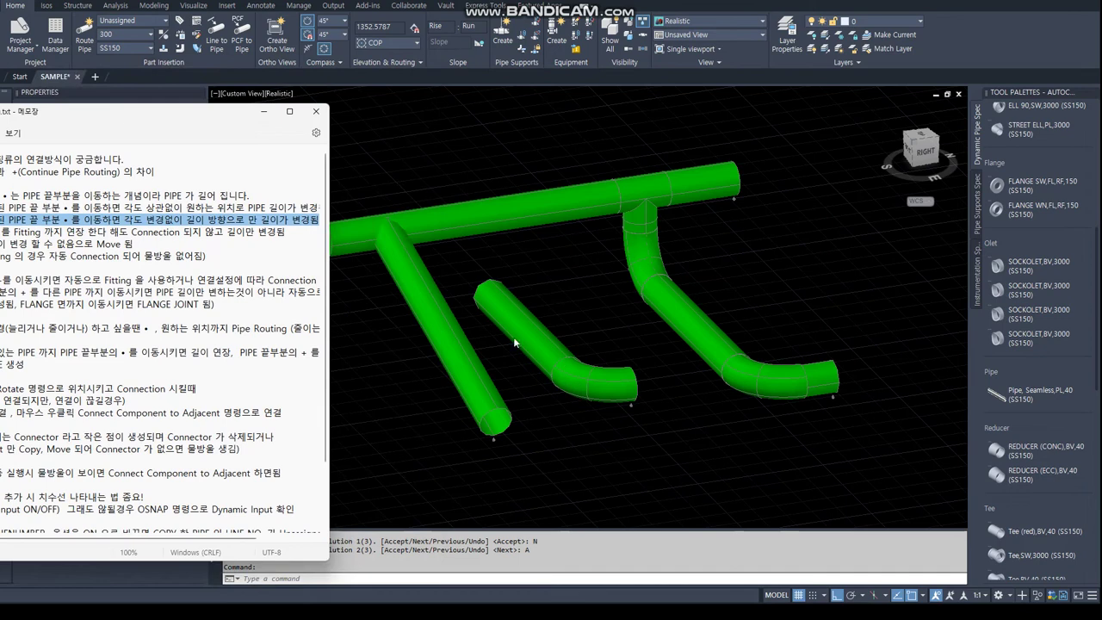
click(563, 301)
shift+middle_drag(571, 246, 454, 125)
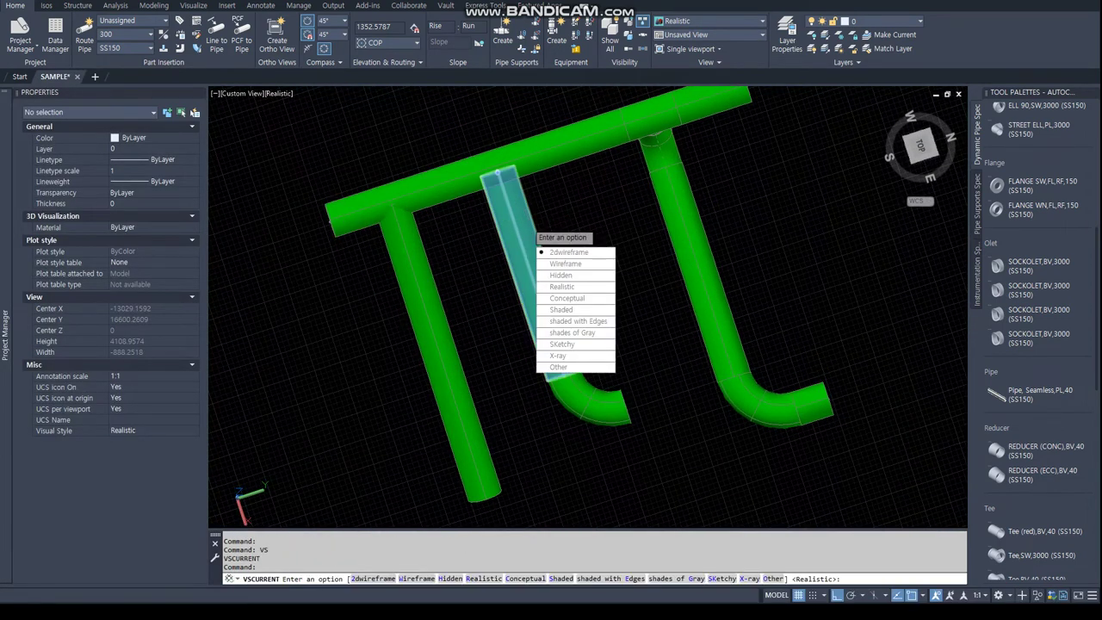
Switch the visual style to 2D Wireframe and show the top PLAN view.
key(Return)
text(2)
key(Return)
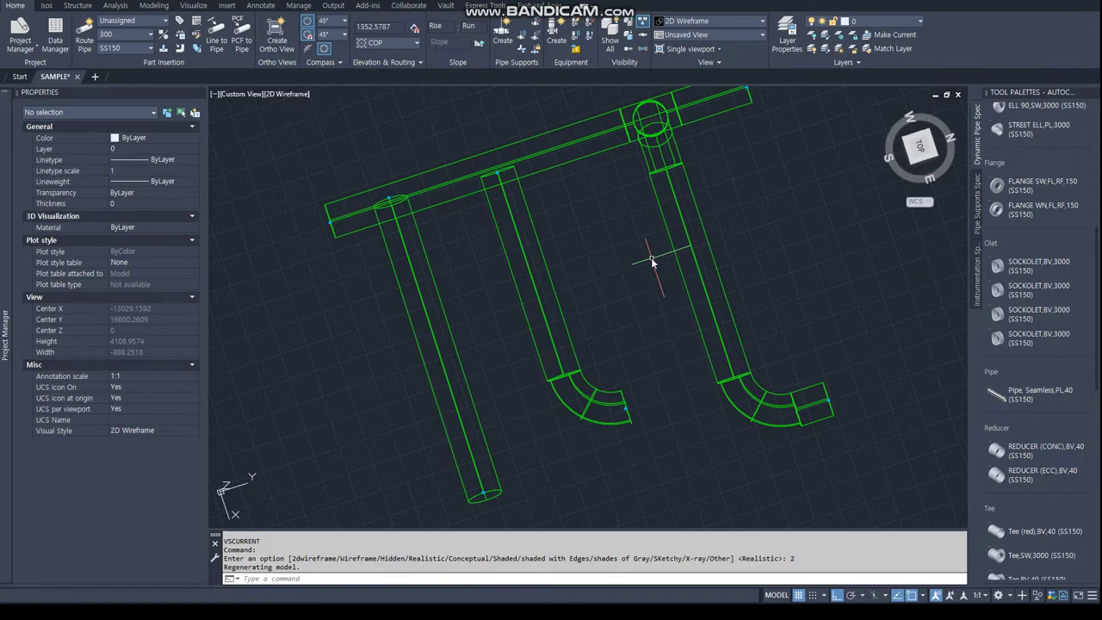
text(plan)
key(Return)
key(Return)
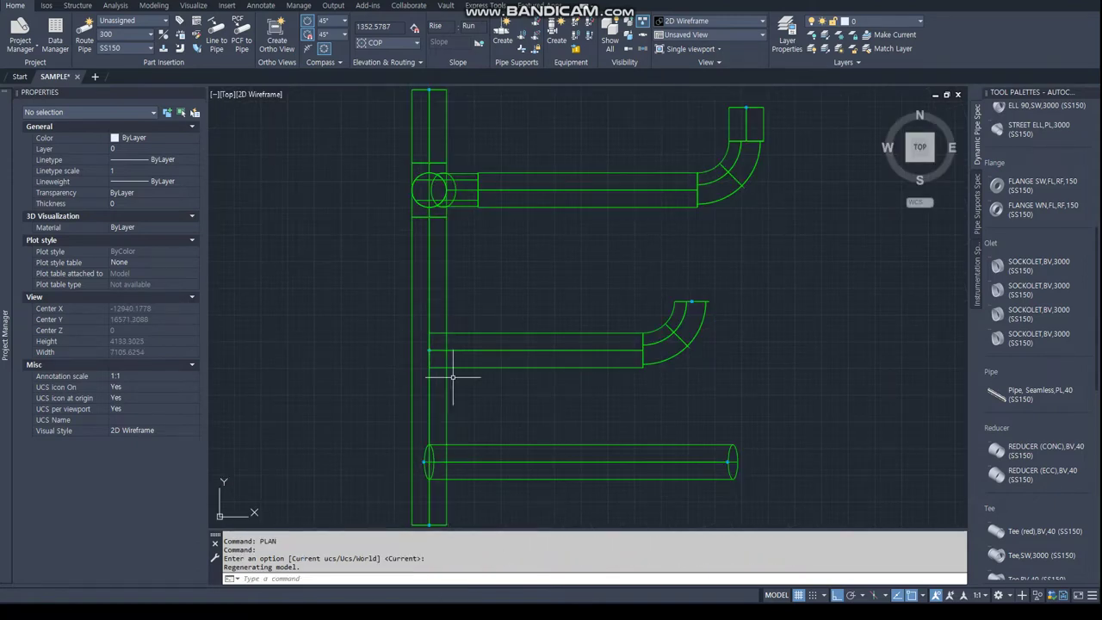
Highlight the notes line 11 about moving pipe ends.
key(alt+Tab)
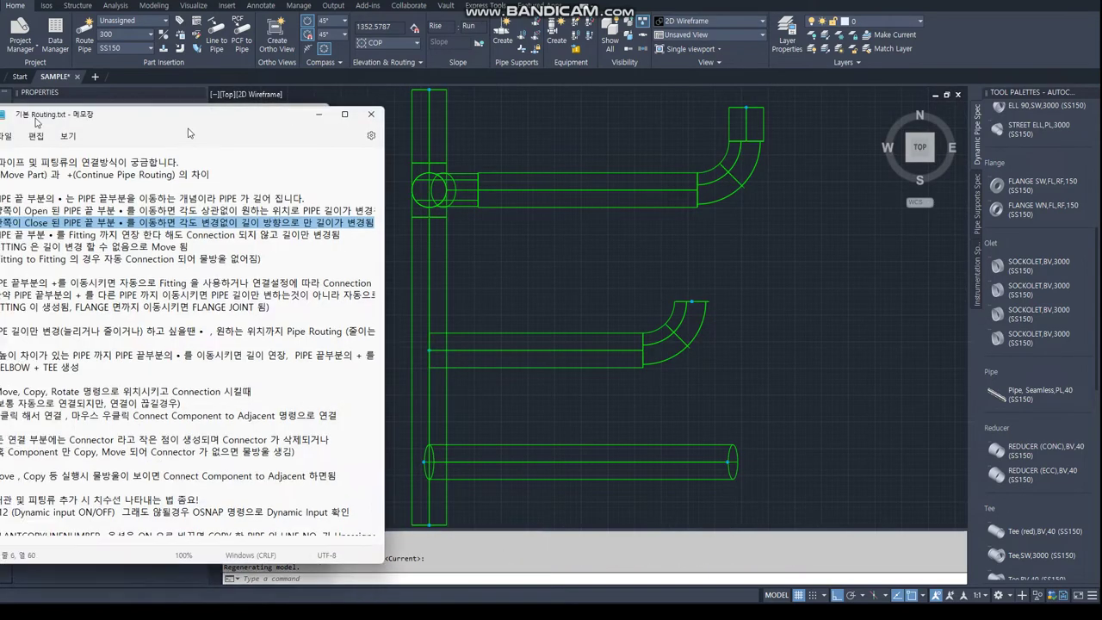
drag(138, 215, 103, 215)
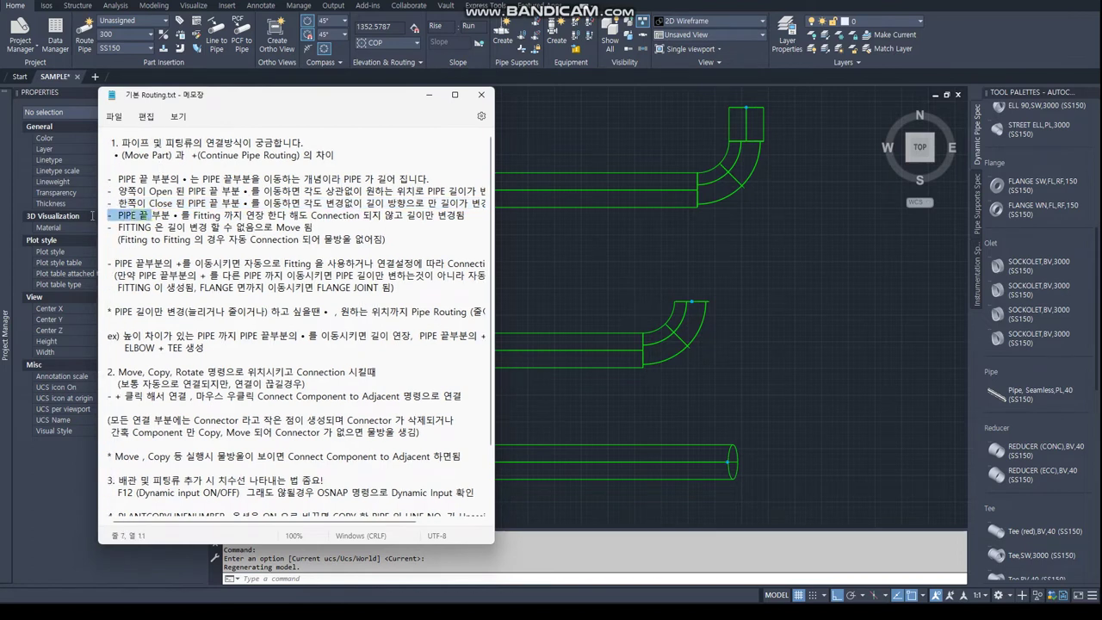
drag(108, 263, 162, 263)
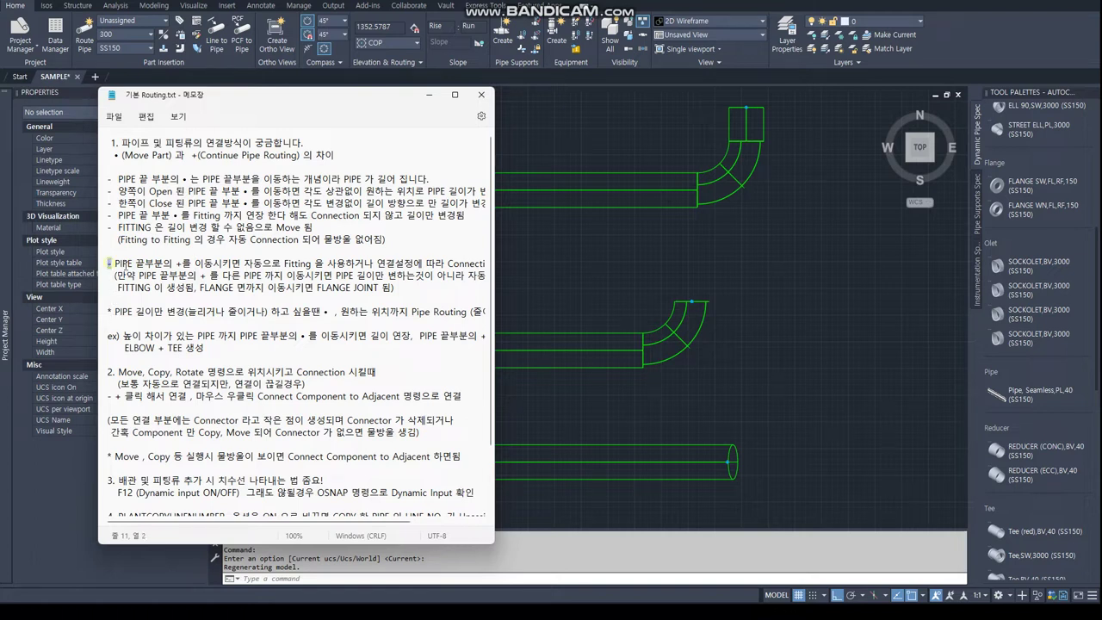
drag(108, 262, 394, 264)
drag(476, 261, 506, 259)
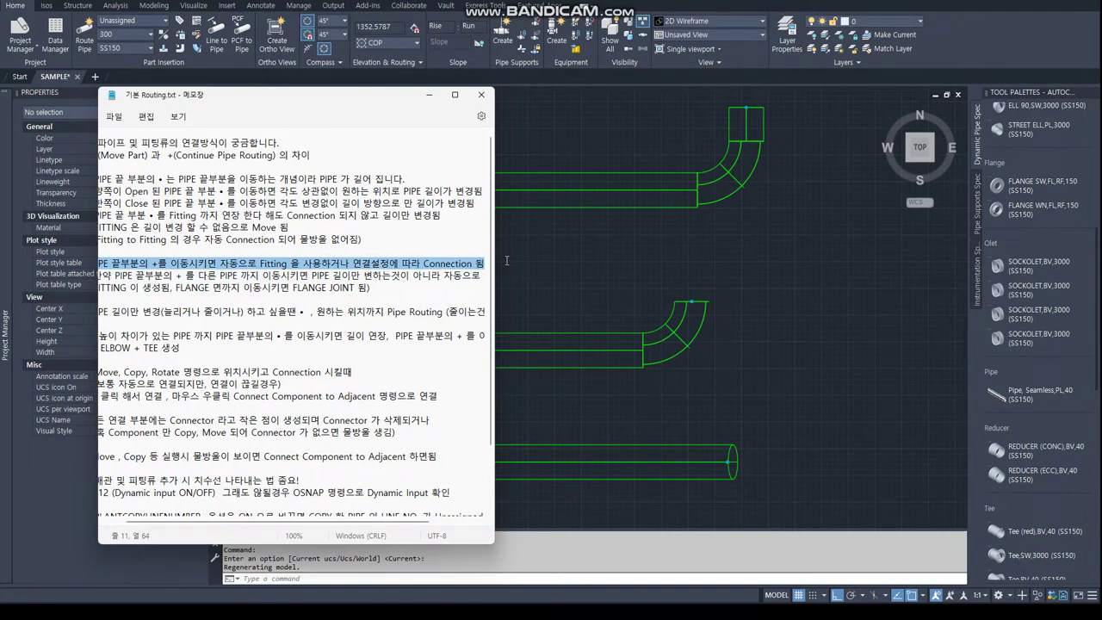
click(429, 95)
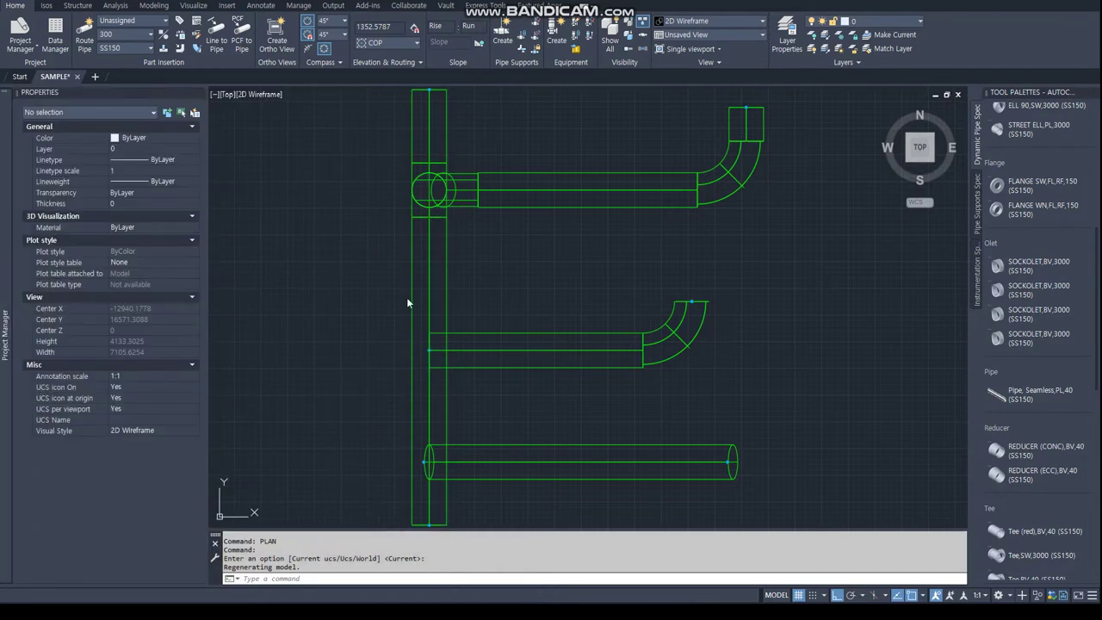
Orbit back to 3D, move the notes off screen, and delete the right branch's straight pipe.
mouse_move(619, 263)
shift+middle_down()
mouse_move(590, 313)
mouse_move(521, 174)
shift+middle_up()
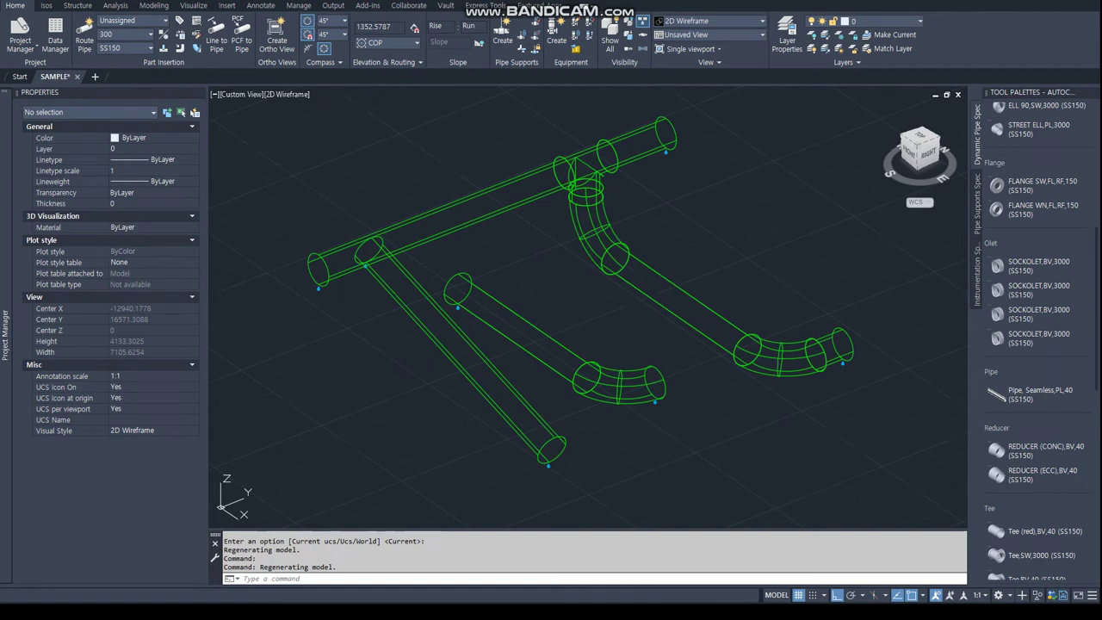
drag(290, 102, 400, 90)
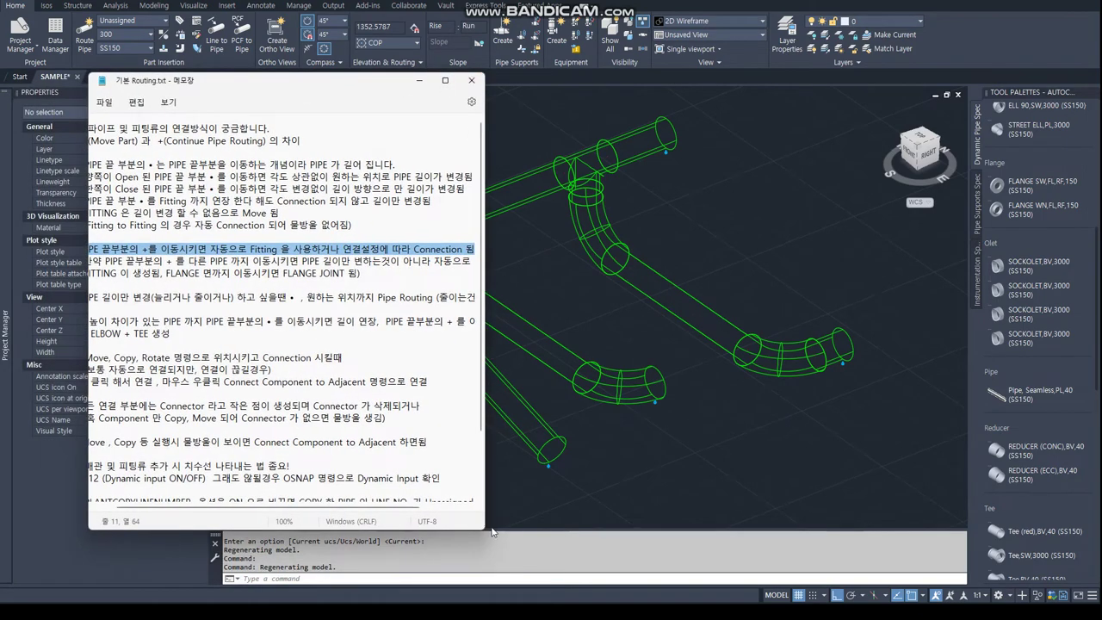
drag(485, 533, 644, 542)
click(196, 333)
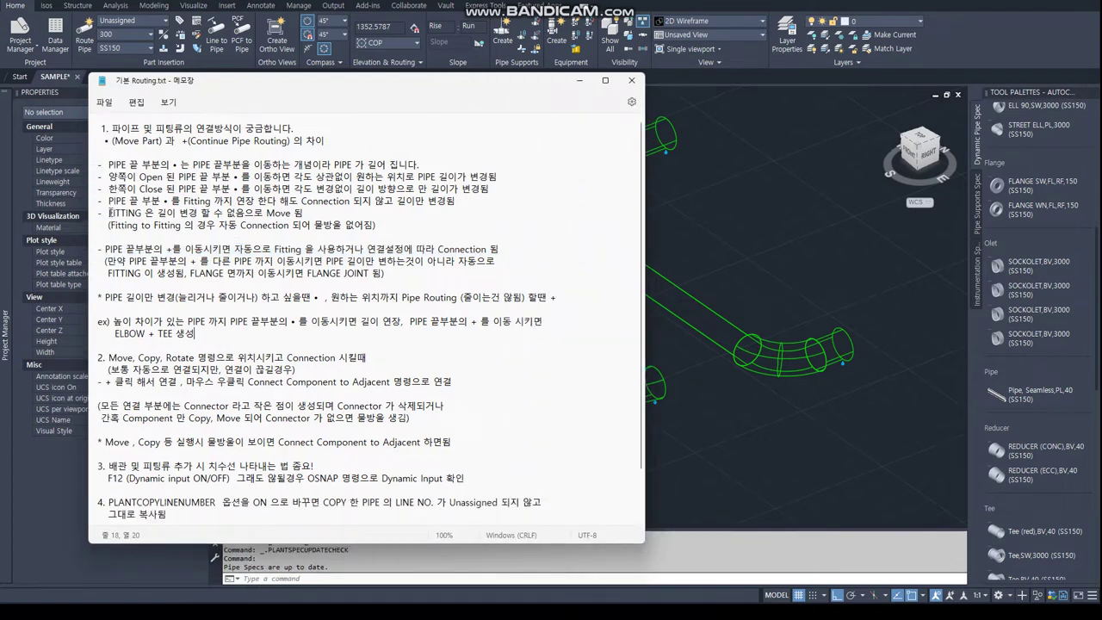
drag(285, 84, 0, 95)
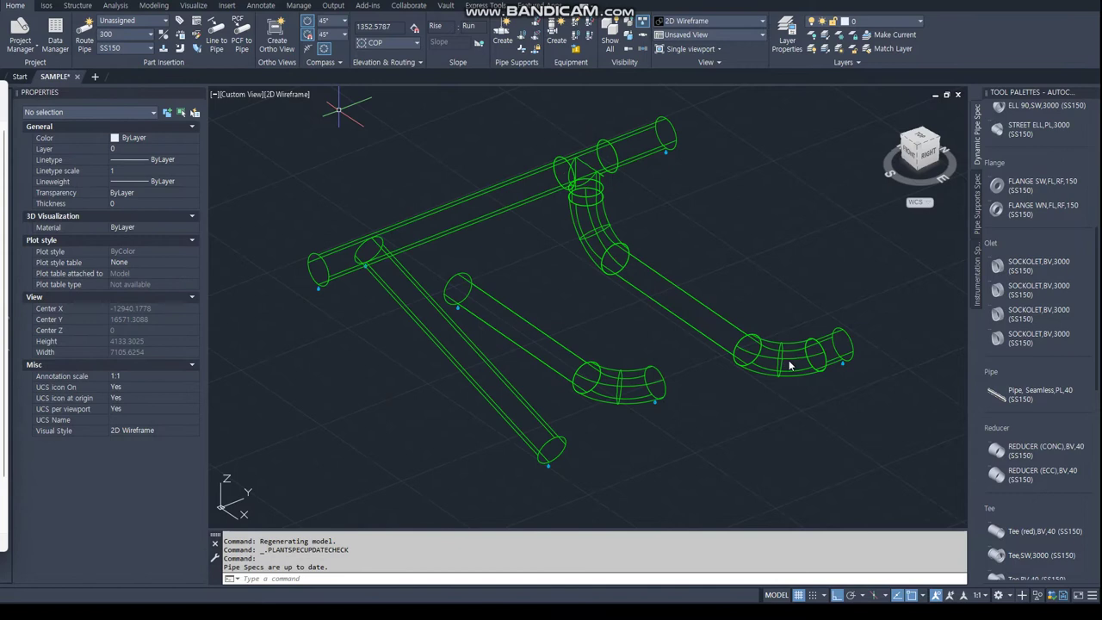
click(690, 323)
key(Delete)
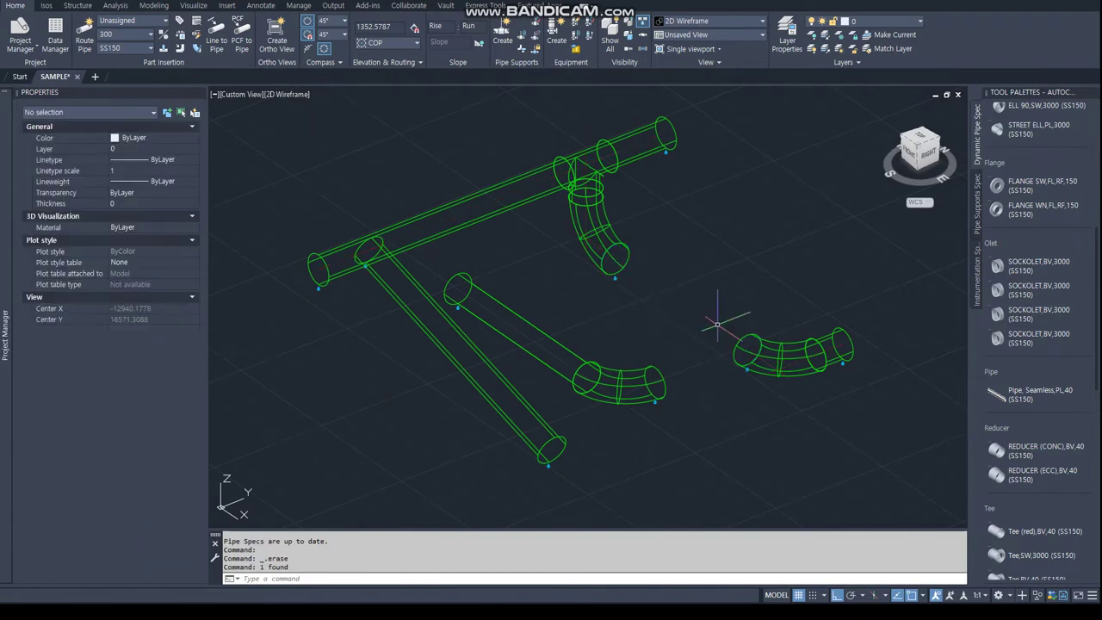
Try grip-moving the loose elbow to a new spot, then cancel and undo the move.
click(760, 377)
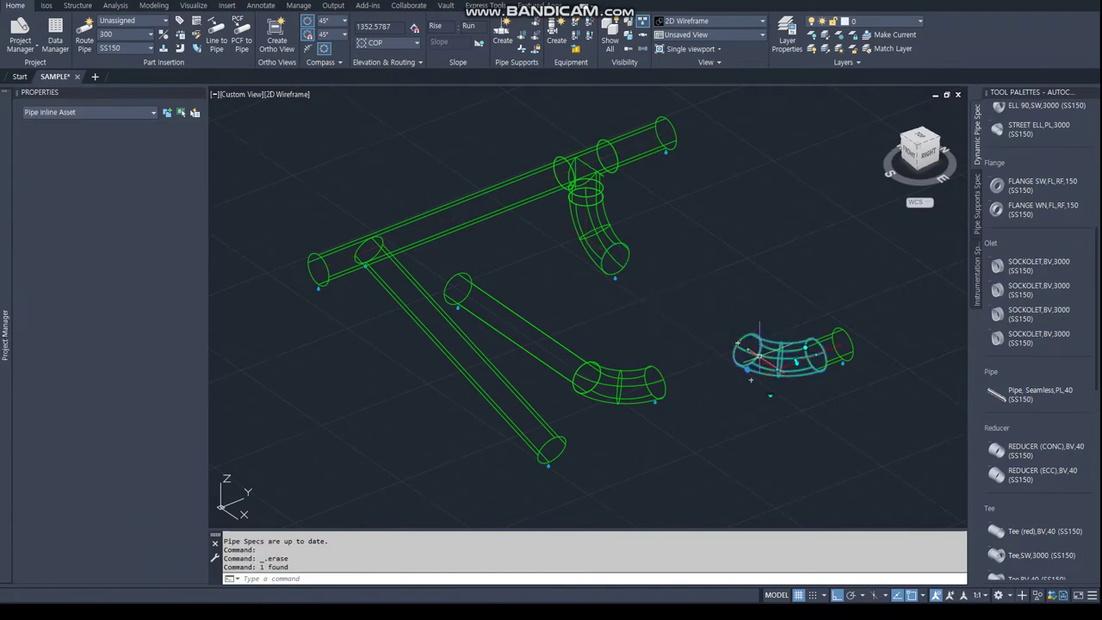
scroll(762, 365, up, 3)
scroll(769, 332, up, 2)
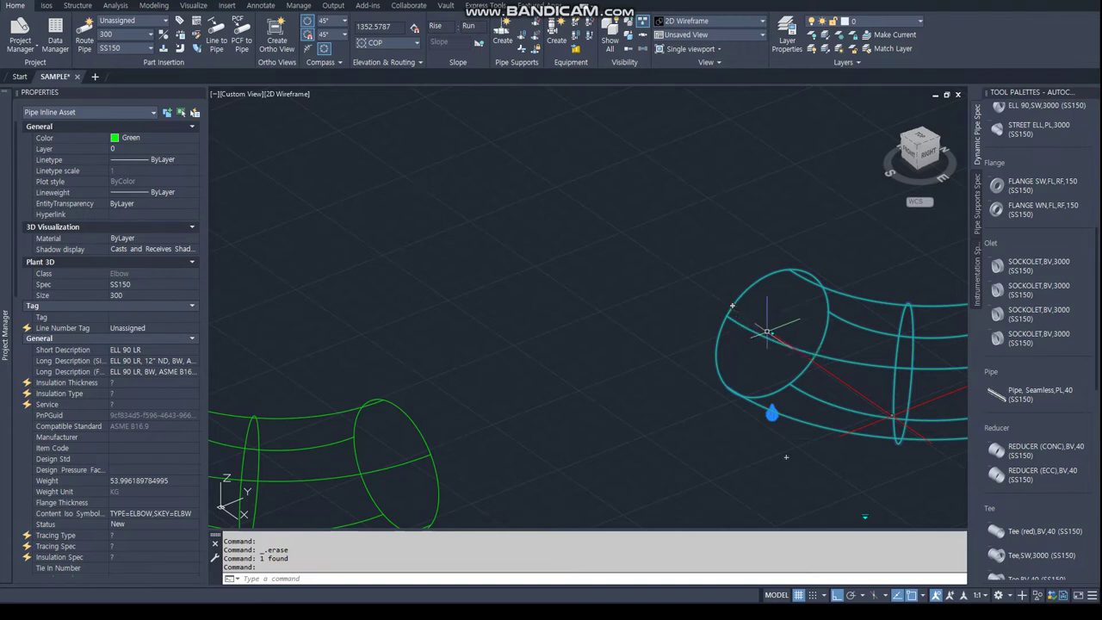
click(771, 334)
scroll(696, 351, down, 3)
scroll(659, 308, down, 3)
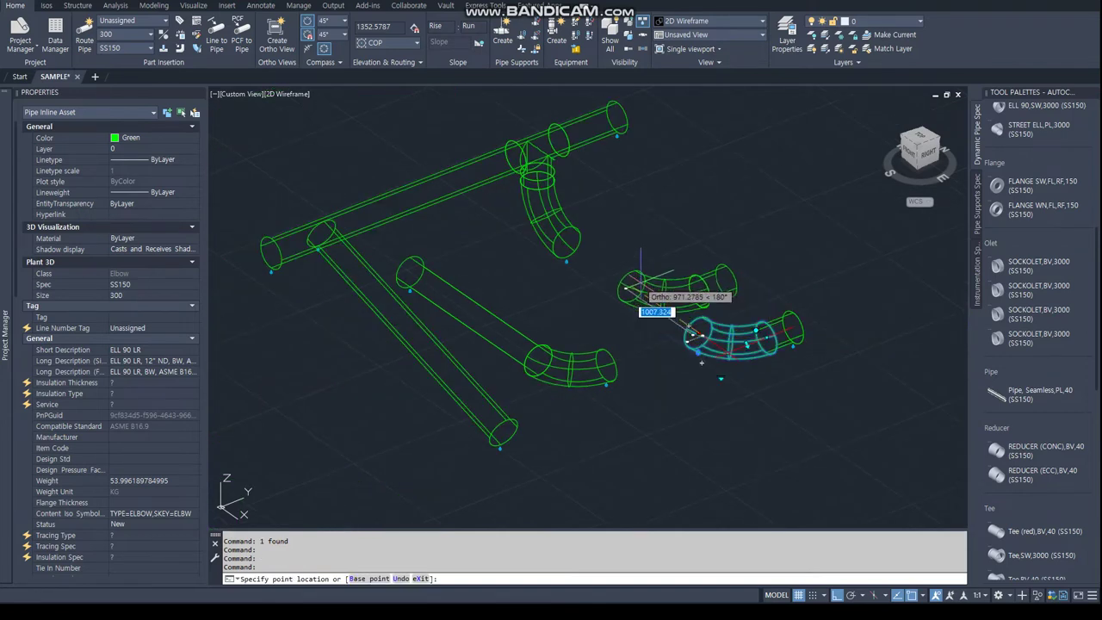
click(574, 244)
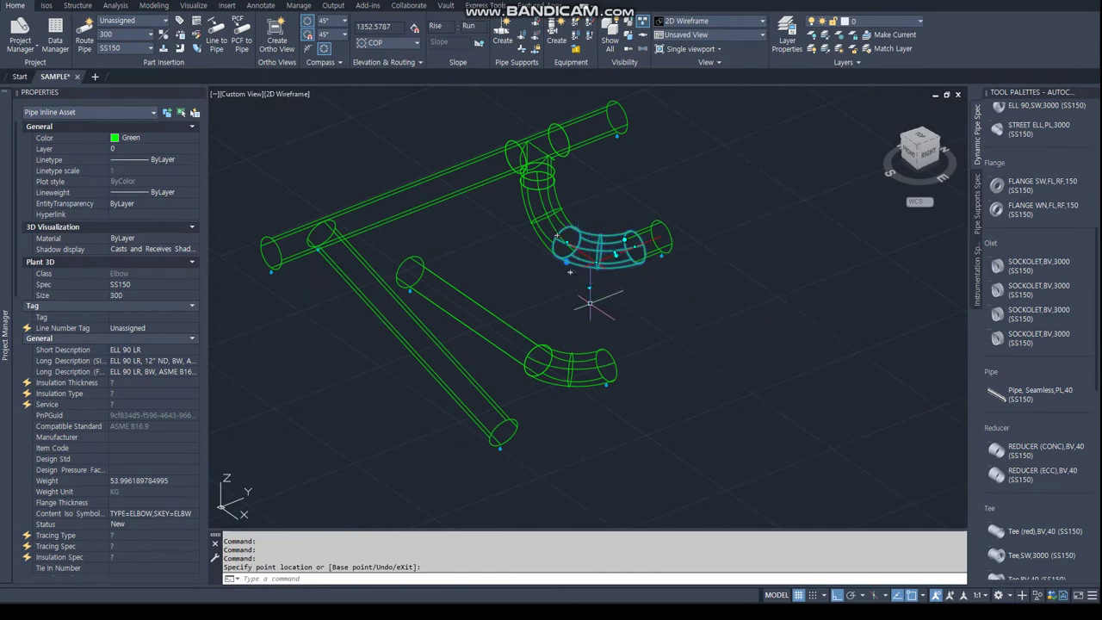
key(Escape)
mouse_move(589, 302)
shift+middle_down()
mouse_move(578, 296)
mouse_move(593, 290)
shift+middle_up()
scroll(520, 222, up, 3)
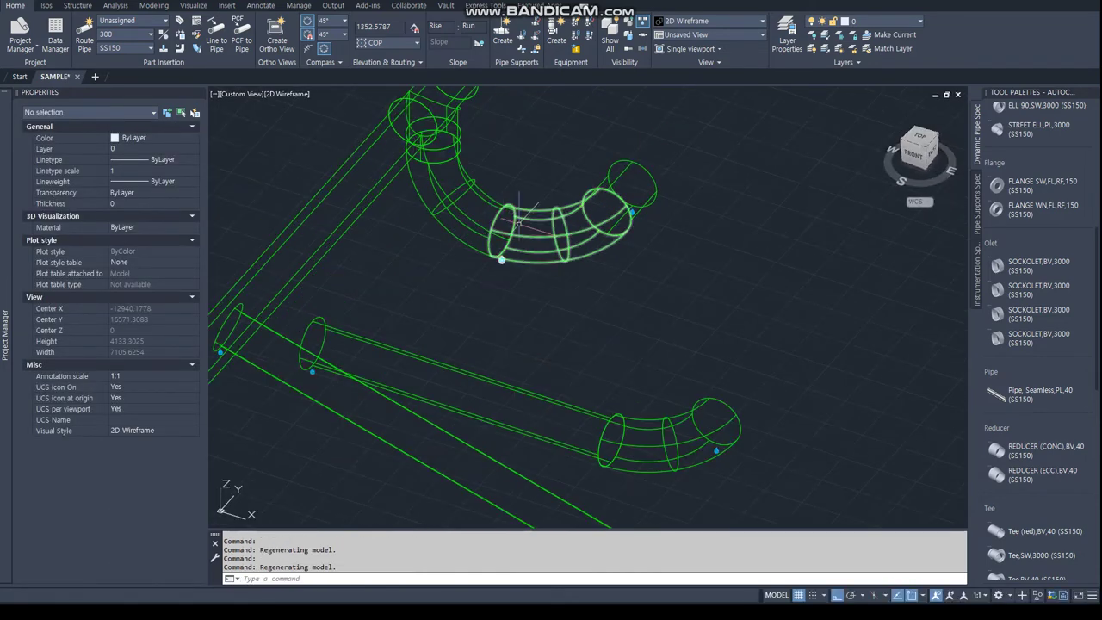
key(ctrl+z)
key(ctrl+z)
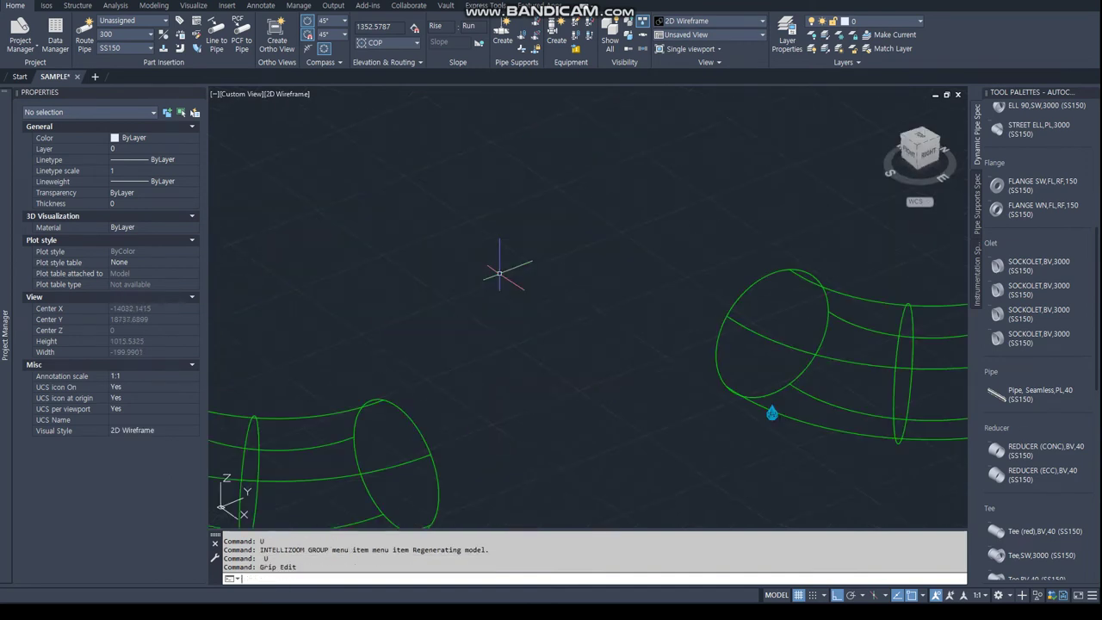
scroll(762, 406, down, 3)
Stretch the right elbow onto the upper bend's open end using the Endpoint snap.
click(758, 394)
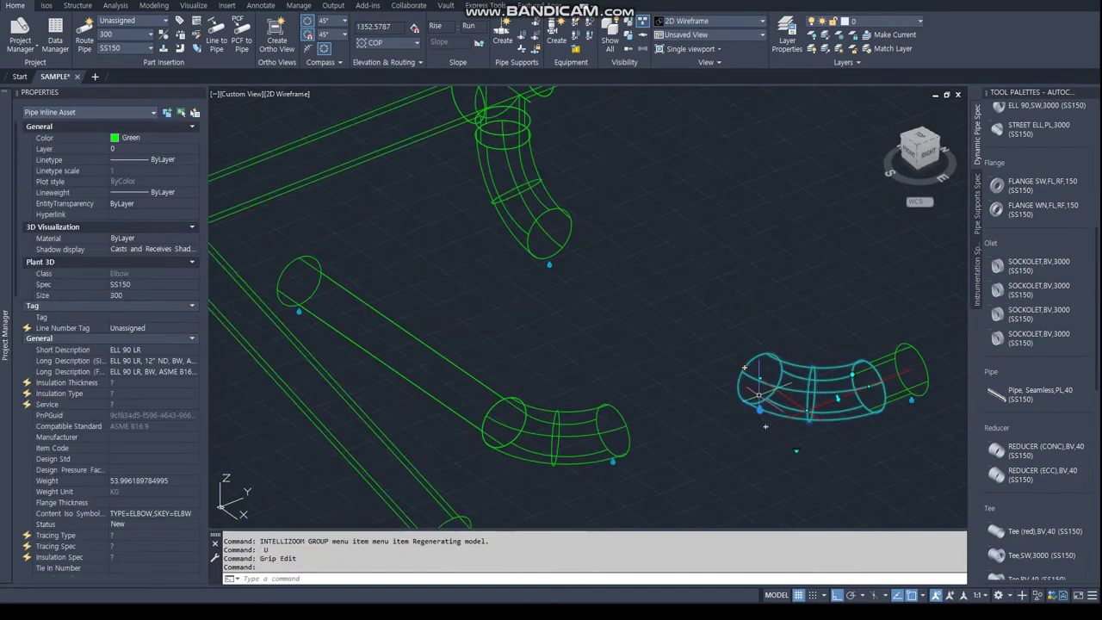
click(744, 368)
shift+right_click(694, 353)
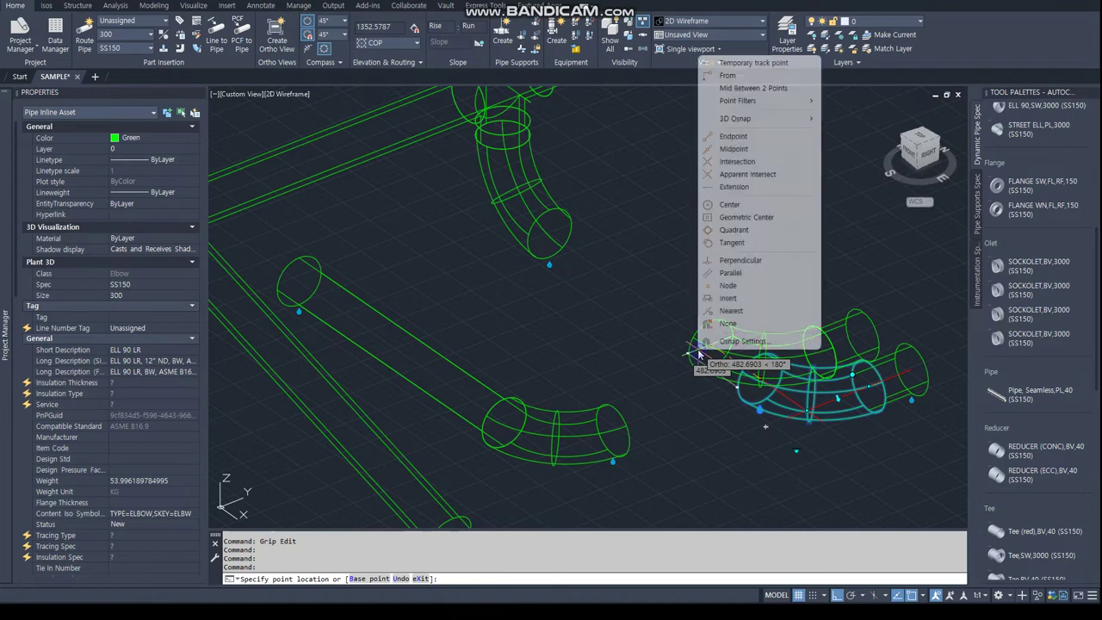
click(743, 139)
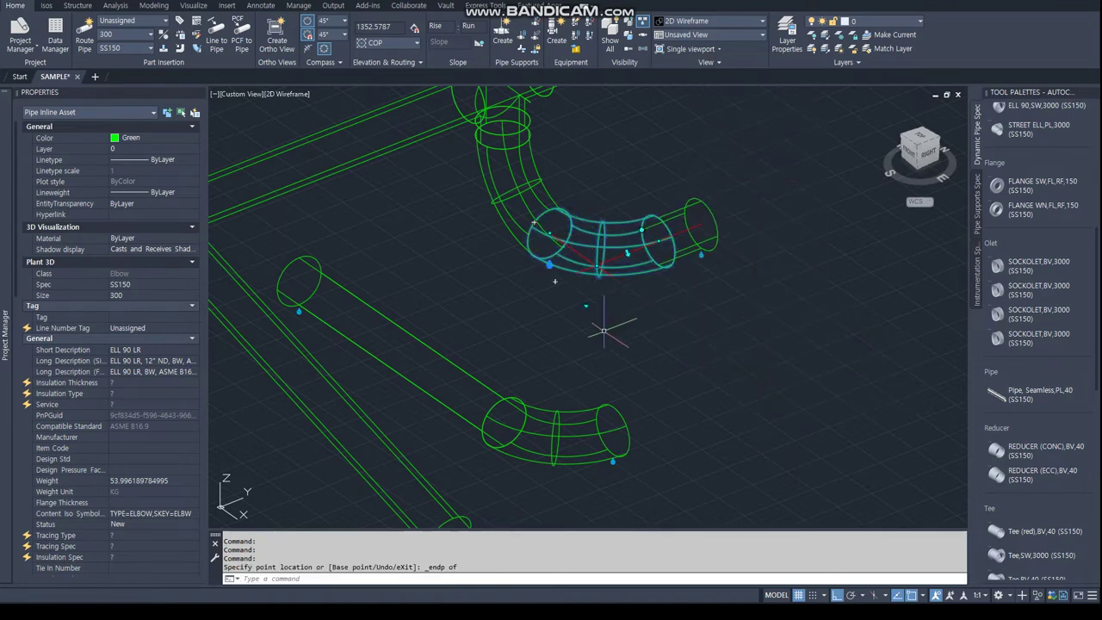
key(Escape)
mouse_move(672, 341)
shift+middle_down()
mouse_move(652, 419)
mouse_move(561, 315)
mouse_move(644, 291)
shift+middle_up()
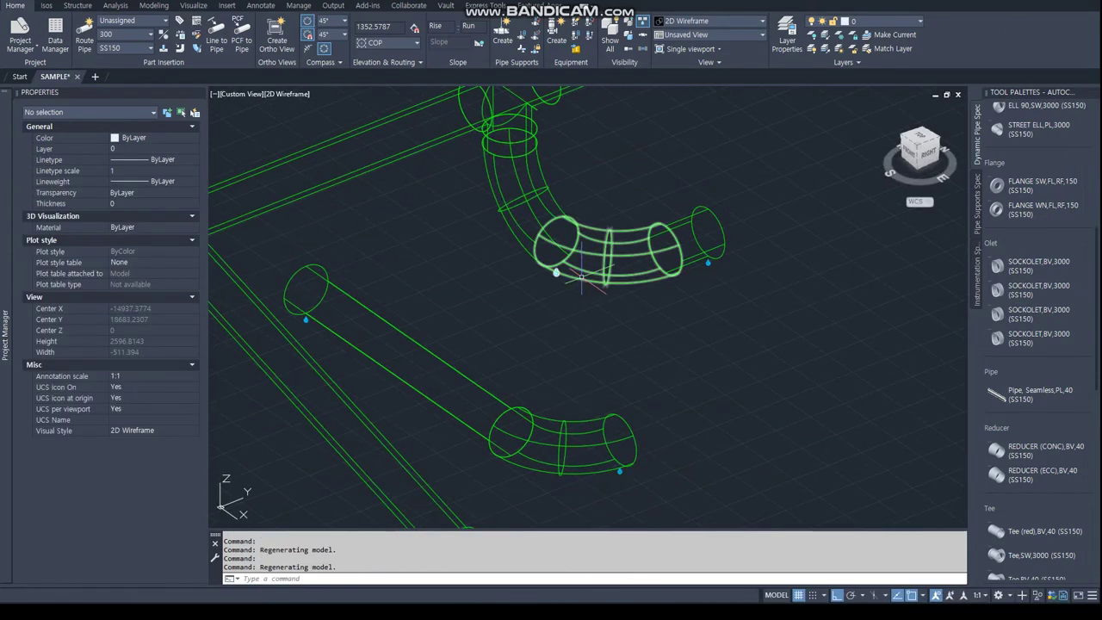
click(582, 275)
right_click(582, 212)
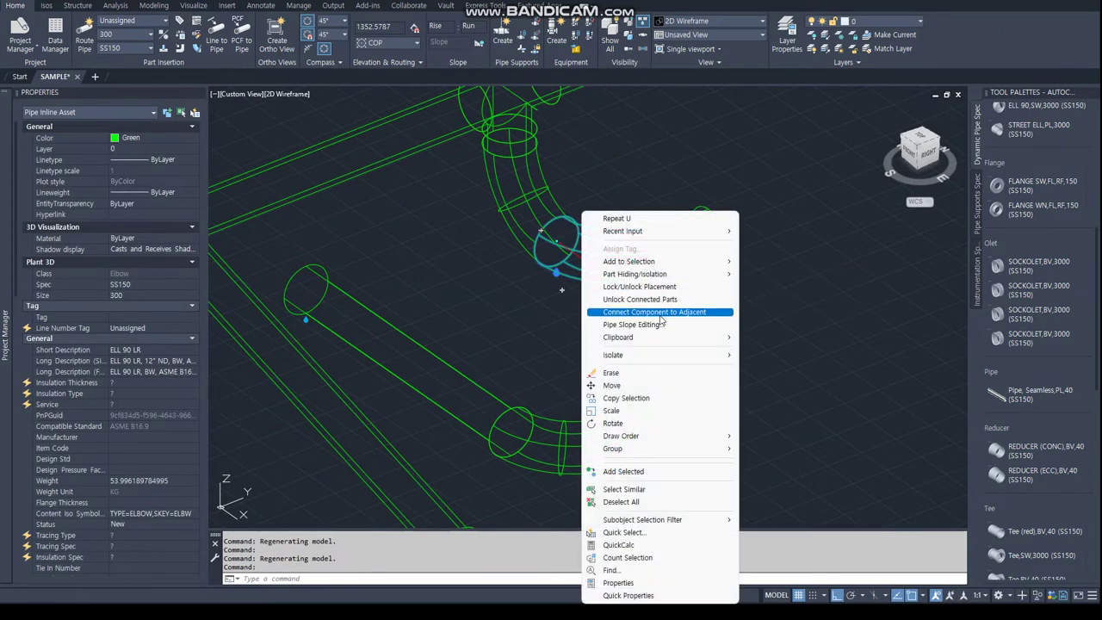
Review the Connect Component to Adjacent tip in the Notepad routing notes.
click(660, 314)
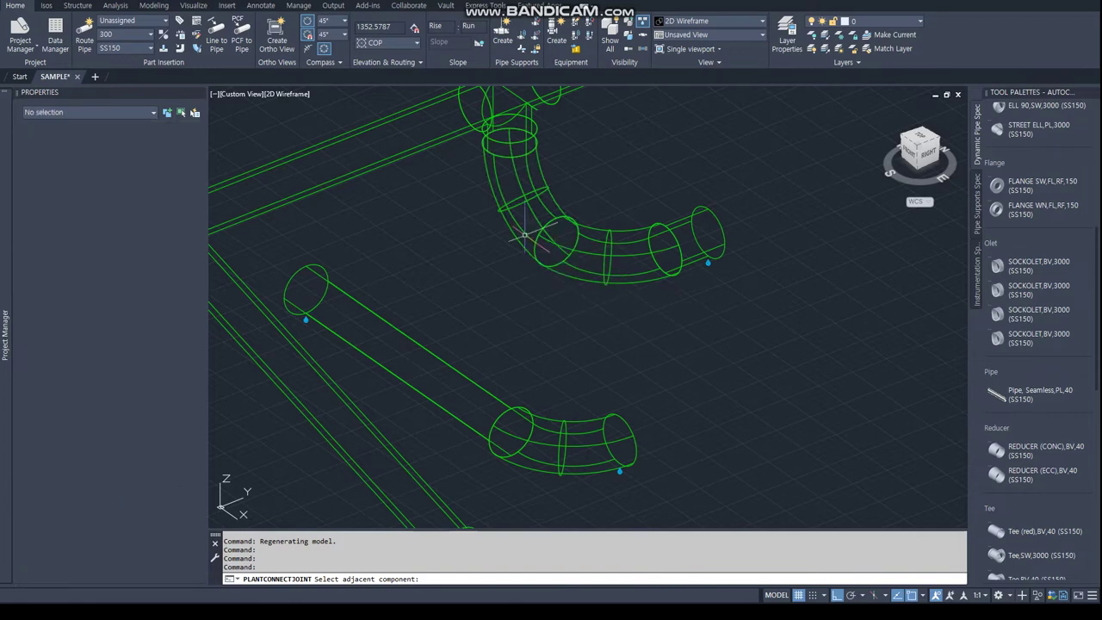
mouse_move(555, 307)
shift+middle_down()
mouse_move(659, 349)
mouse_move(588, 342)
mouse_move(242, 249)
shift+middle_up()
key(alt+Tab)
drag(255, 102, 391, 110)
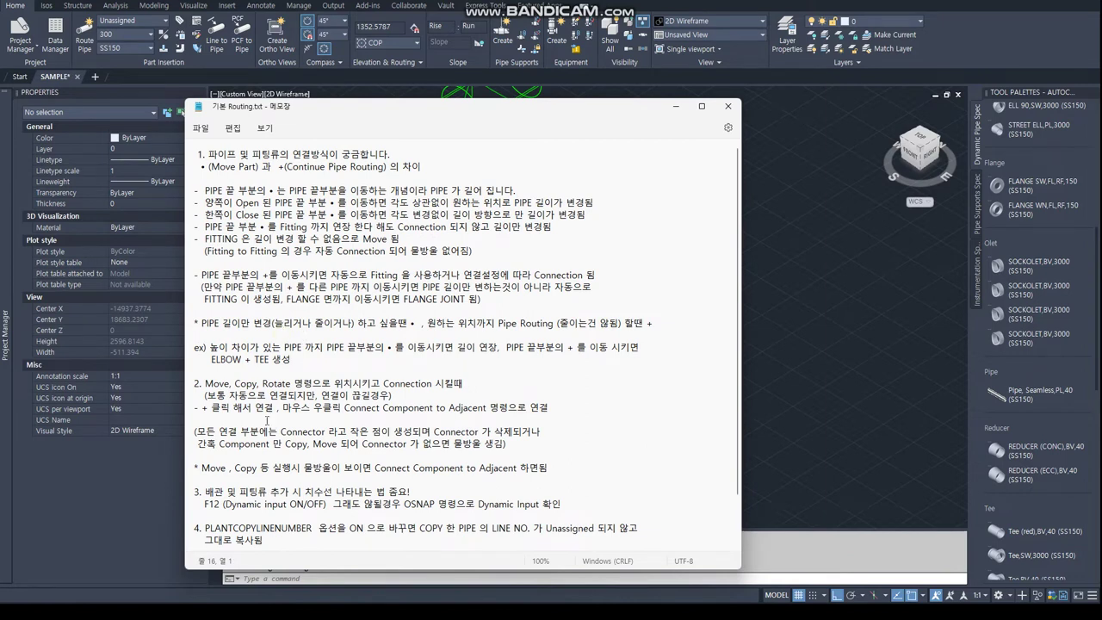
scroll(384, 328, down, 2)
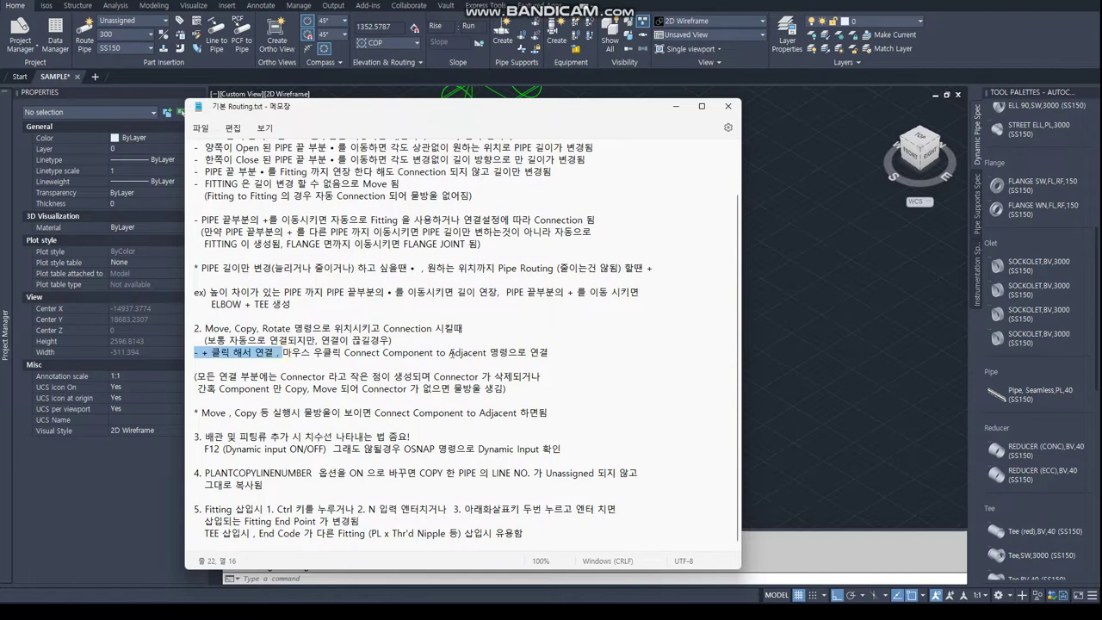
drag(282, 352, 510, 353)
key(alt+Tab)
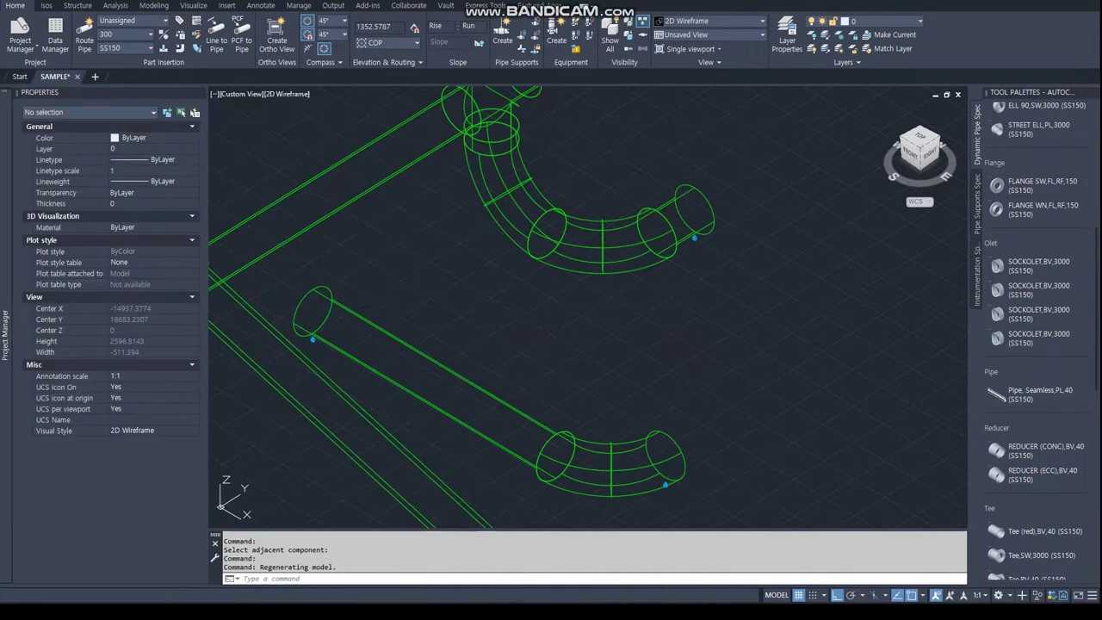
scroll(576, 290, down, 6)
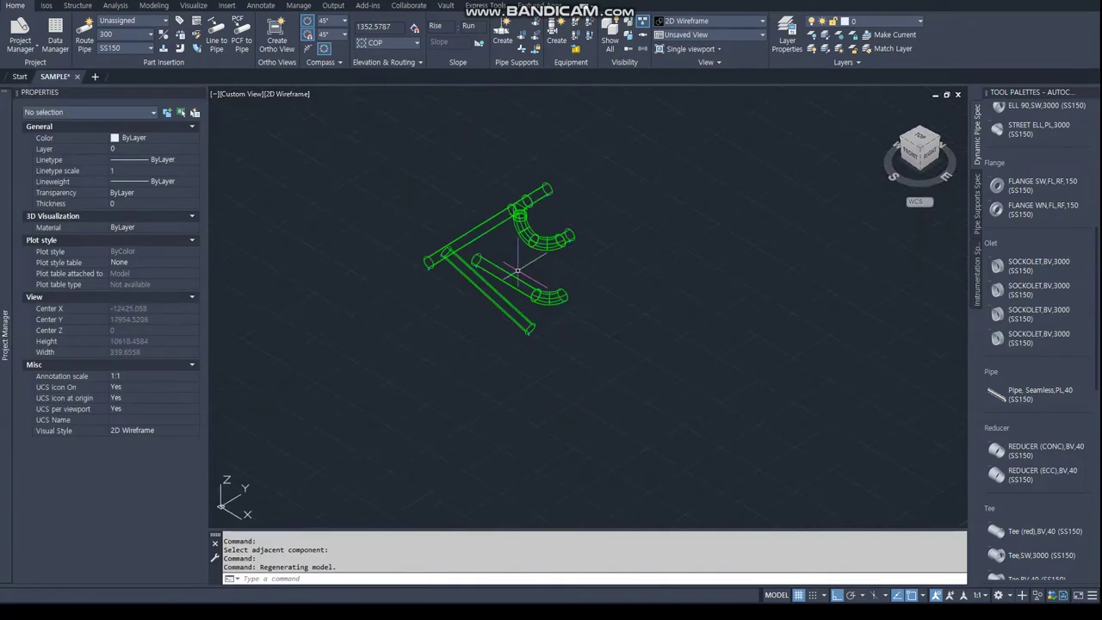
scroll(508, 254, up, 4)
Route a new pipe from the lower pipe's open end, ending perpendicular to the top pipe.
click(487, 247)
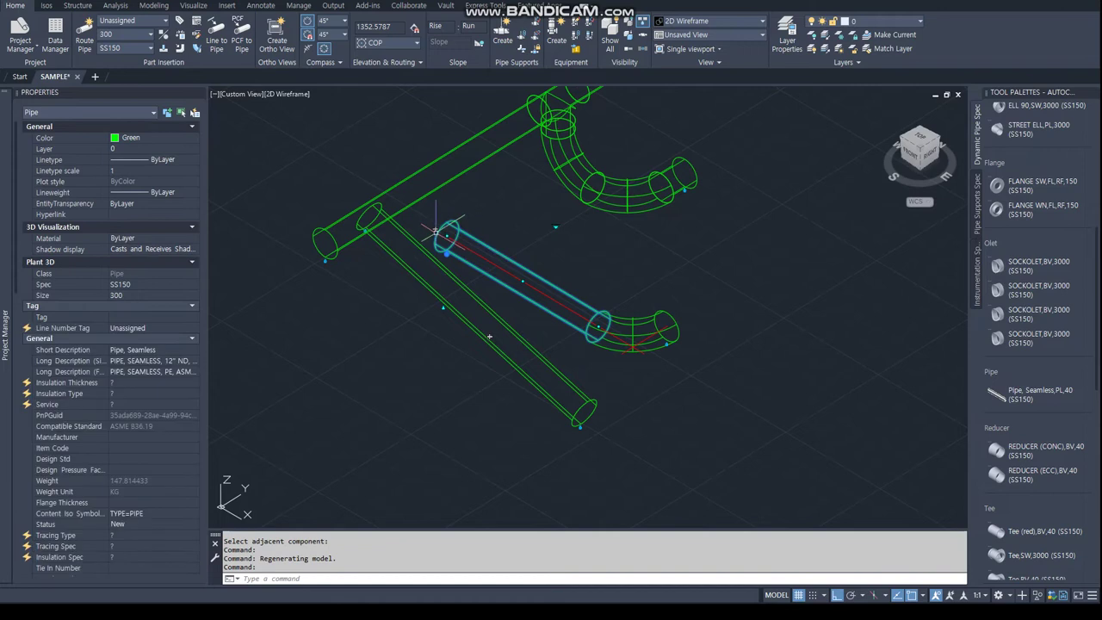
click(435, 229)
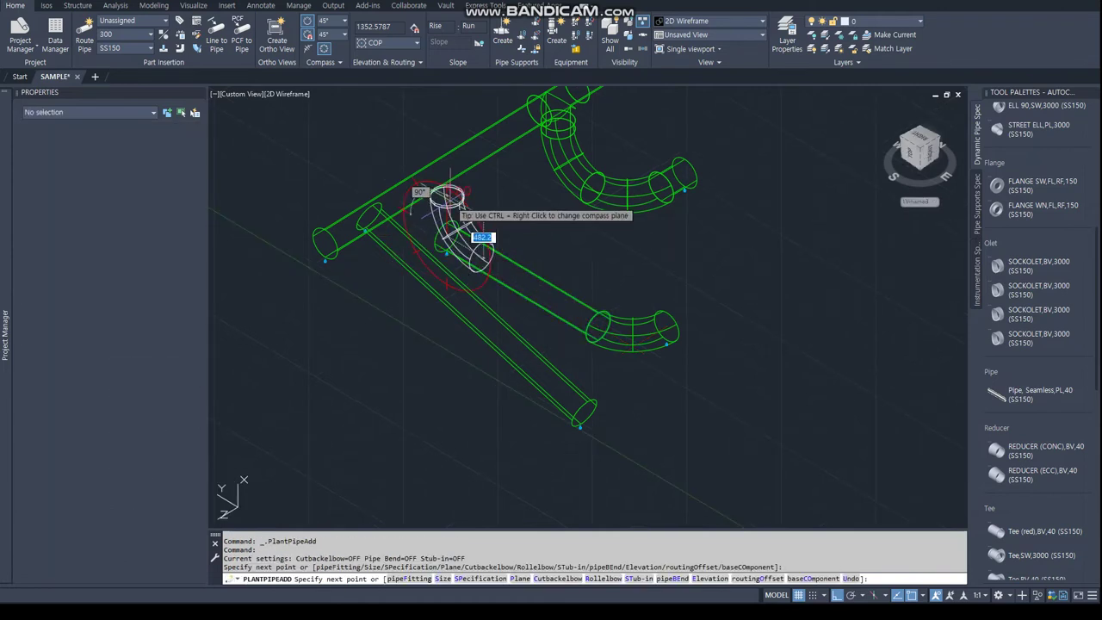
text(er)
key(Return)
click(451, 210)
Delete the short pipe segment above the left branch's elbow.
key(Escape)
shift+middle_drag(450, 210, 473, 174)
scroll(474, 173, up, 6)
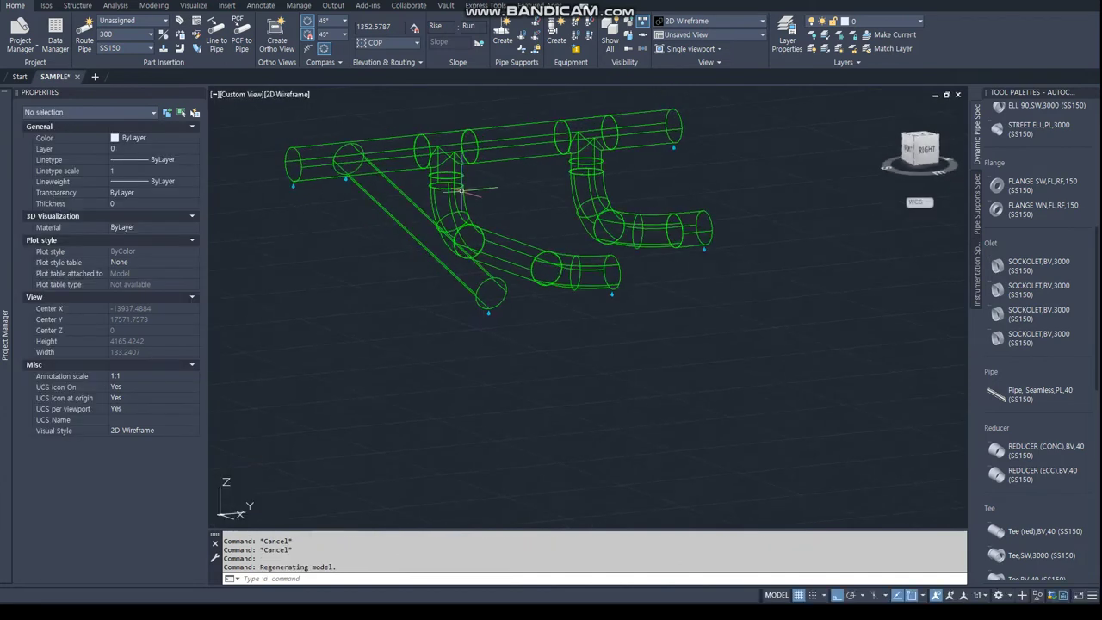
click(464, 173)
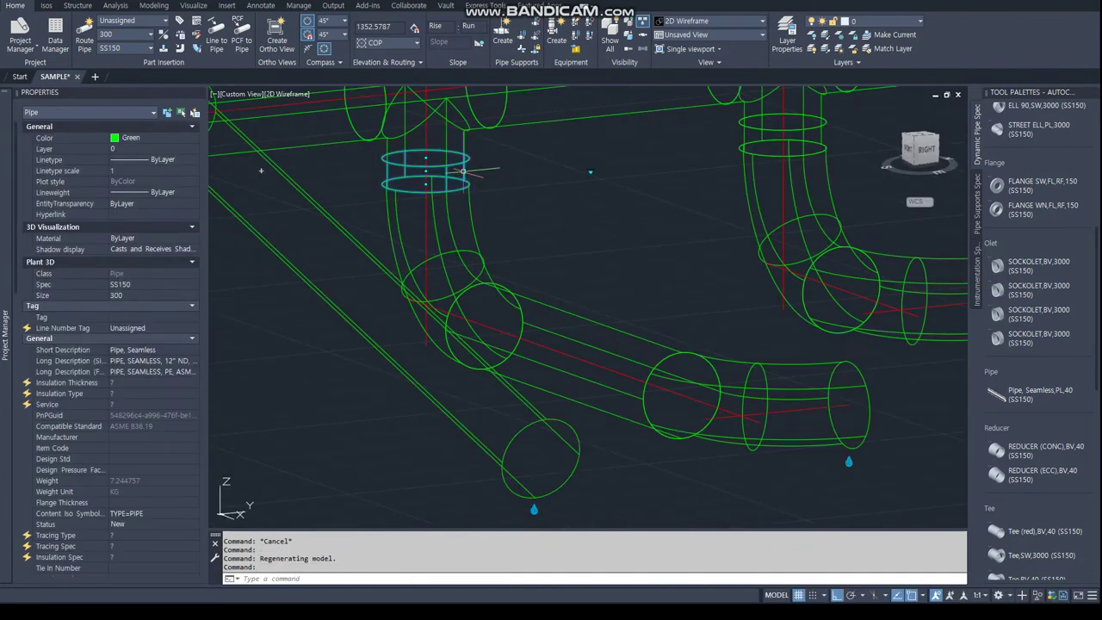
key(Delete)
Try relocating the elbow's end with a Node snap, then cancel.
click(423, 182)
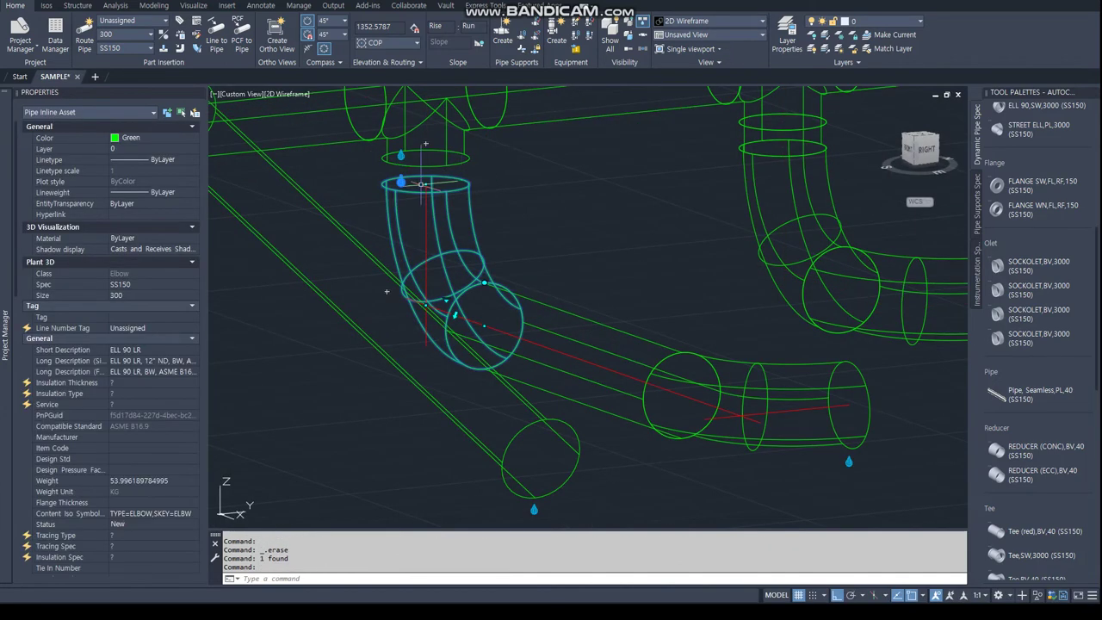
click(426, 184)
shift+right_click(428, 183)
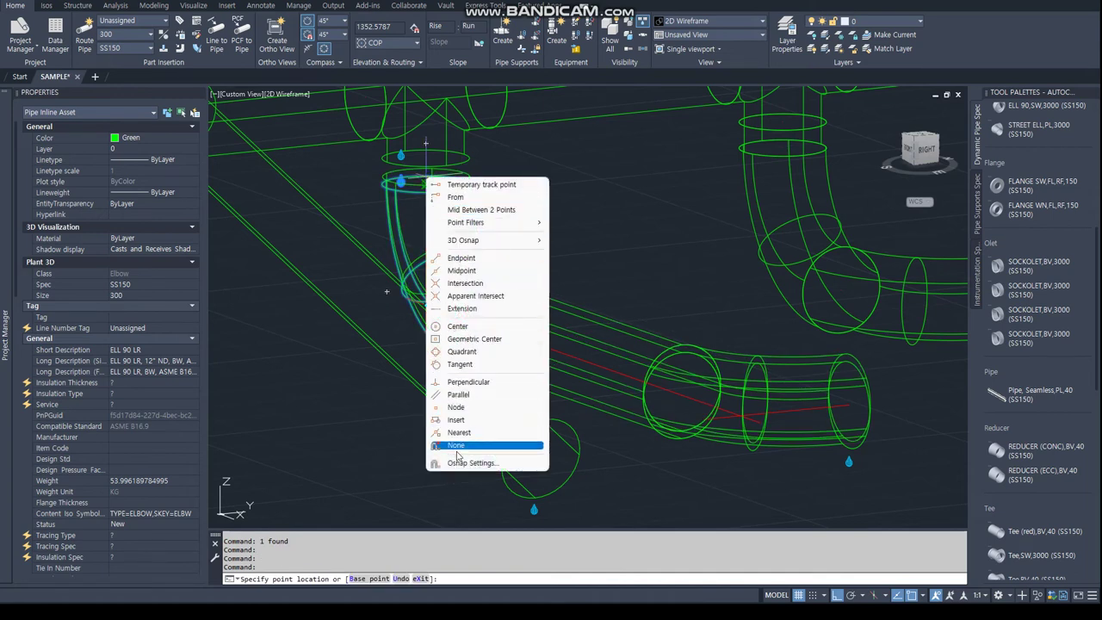
click(454, 408)
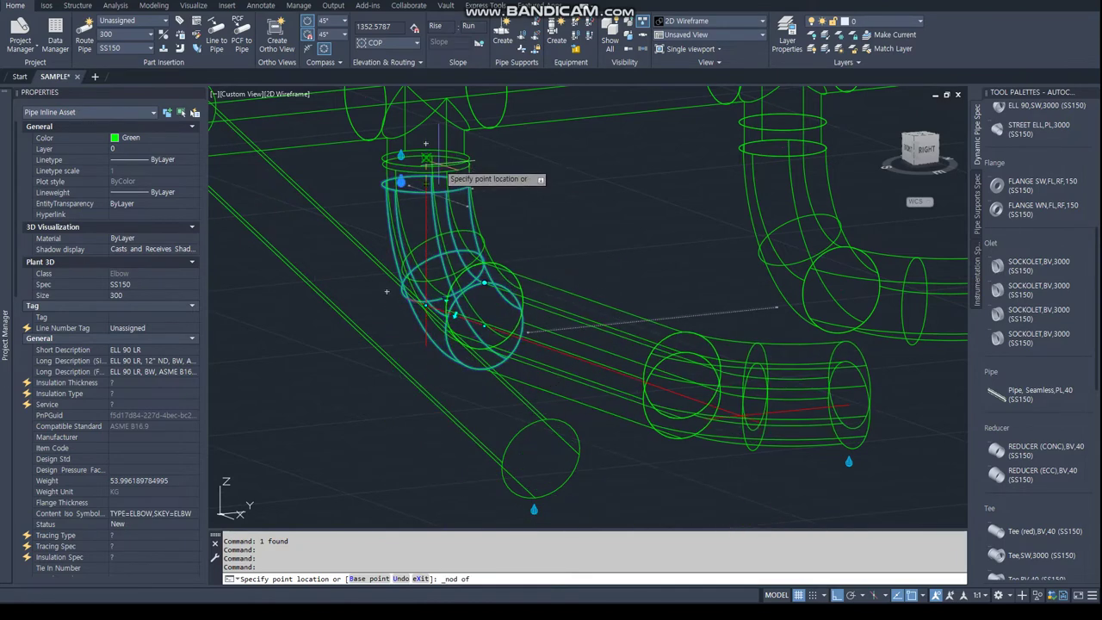
key(Escape)
Route a vertical pipe from the tee's open port down to the elbow's end node.
scroll(486, 222, up, 3)
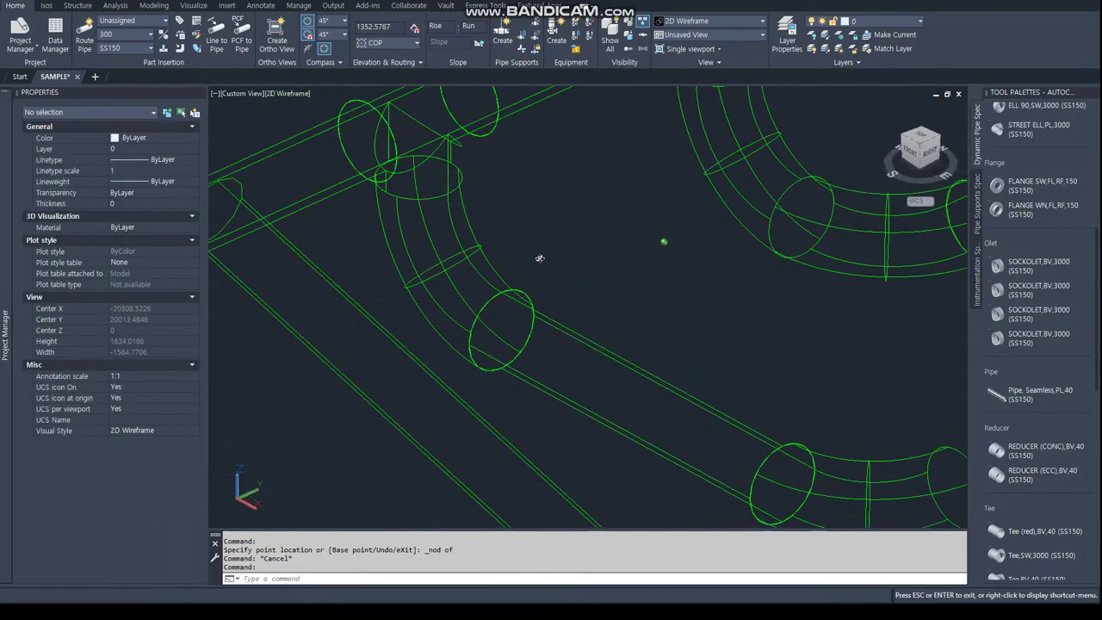
middle_drag(425, 118, 423, 313)
scroll(413, 302, up, 2)
click(457, 285)
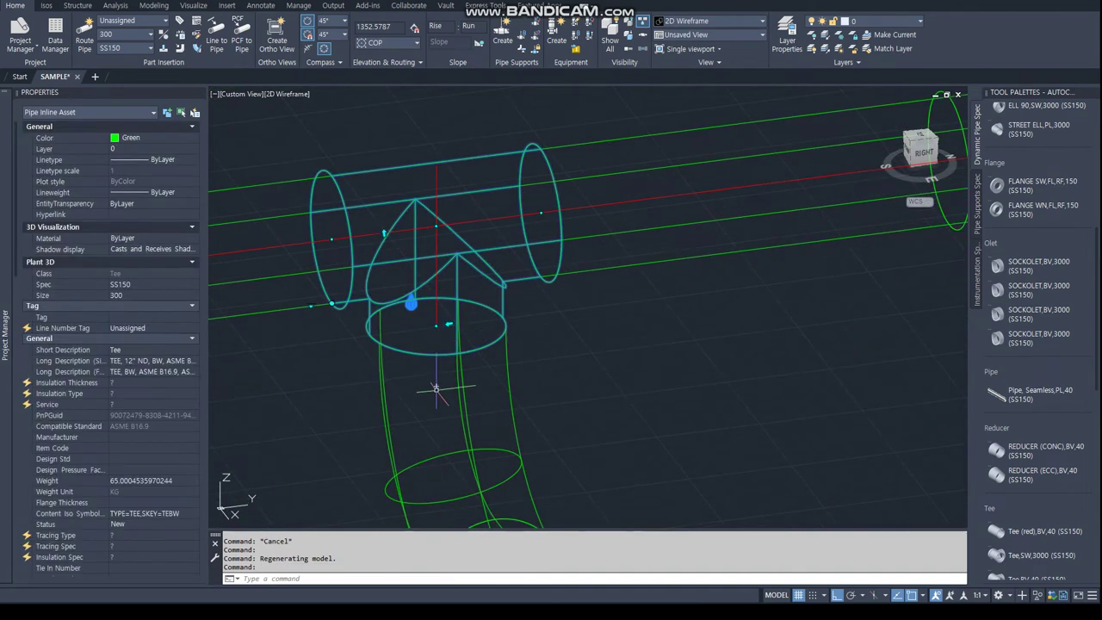
click(448, 323)
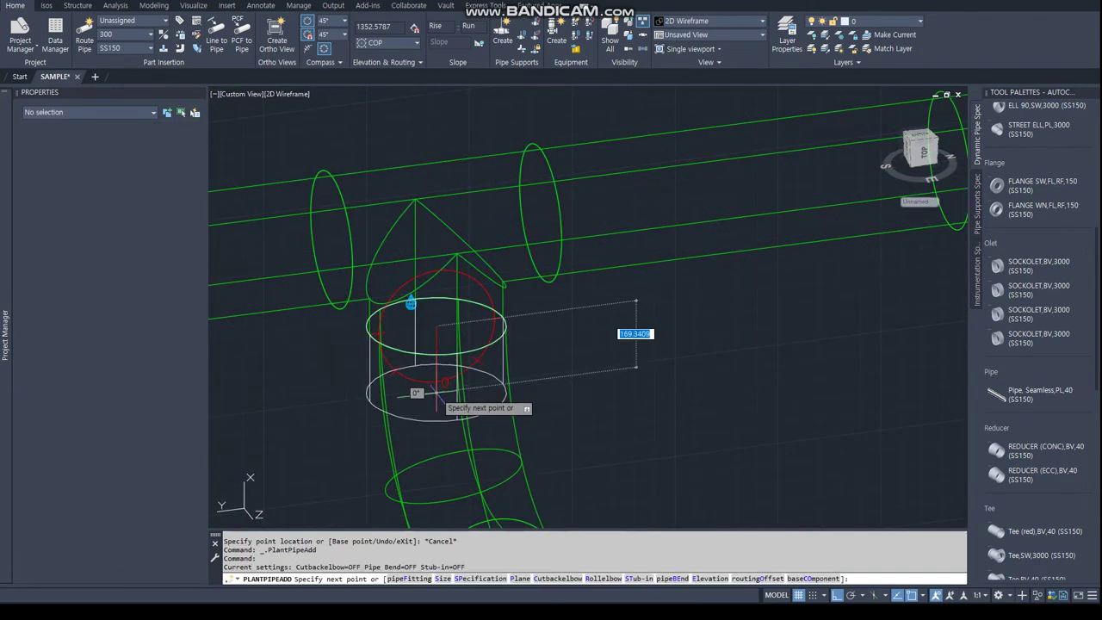
click(439, 395)
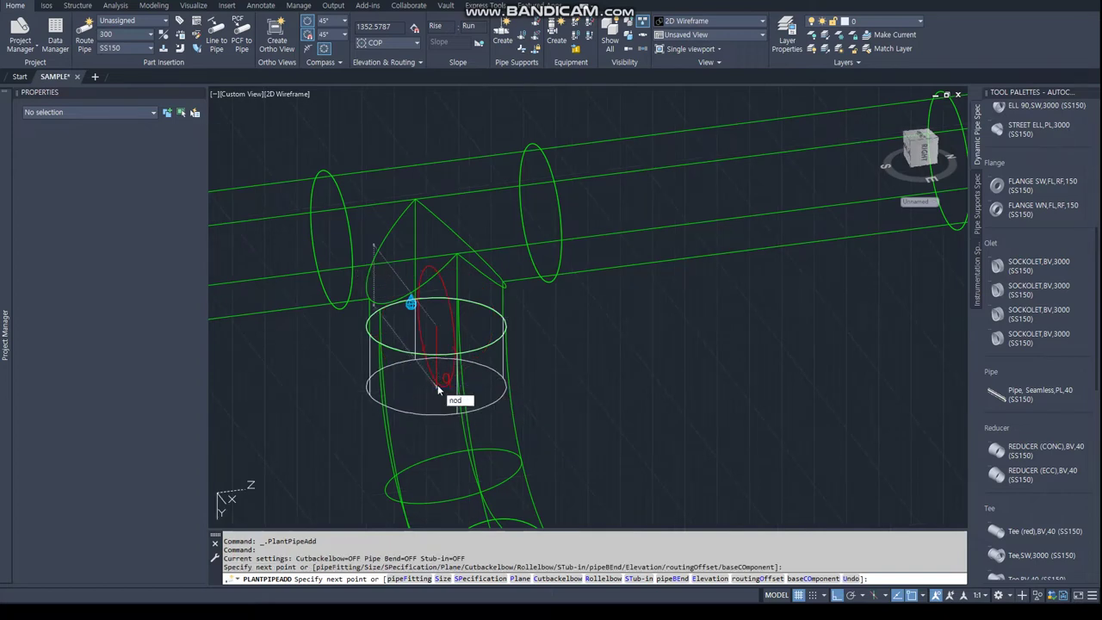
key(Return)
click(458, 366)
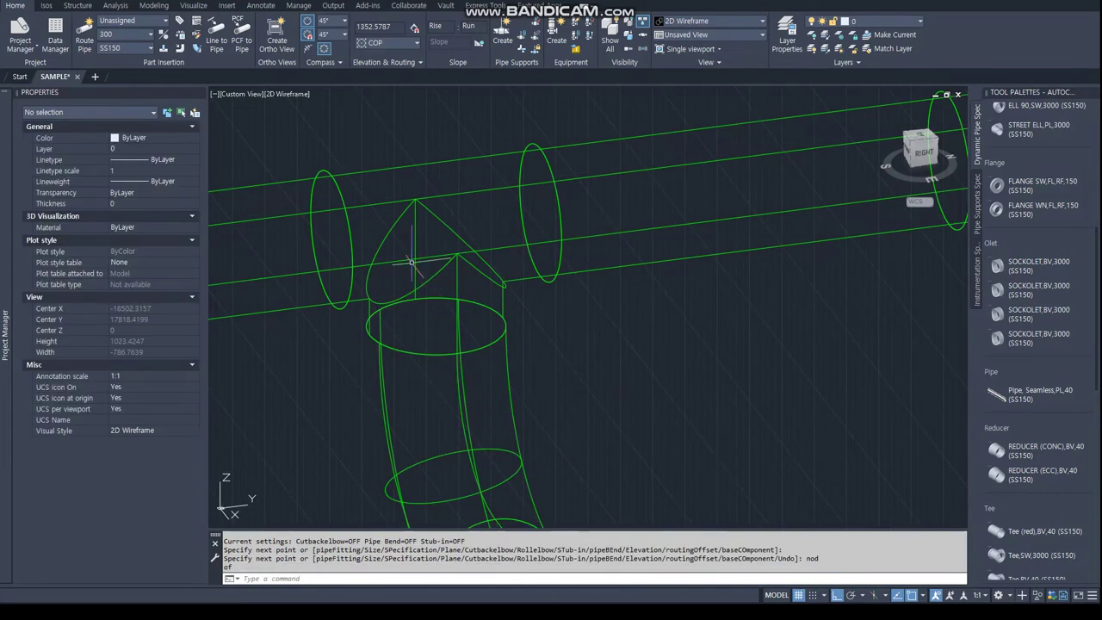
scroll(469, 349, down, 5)
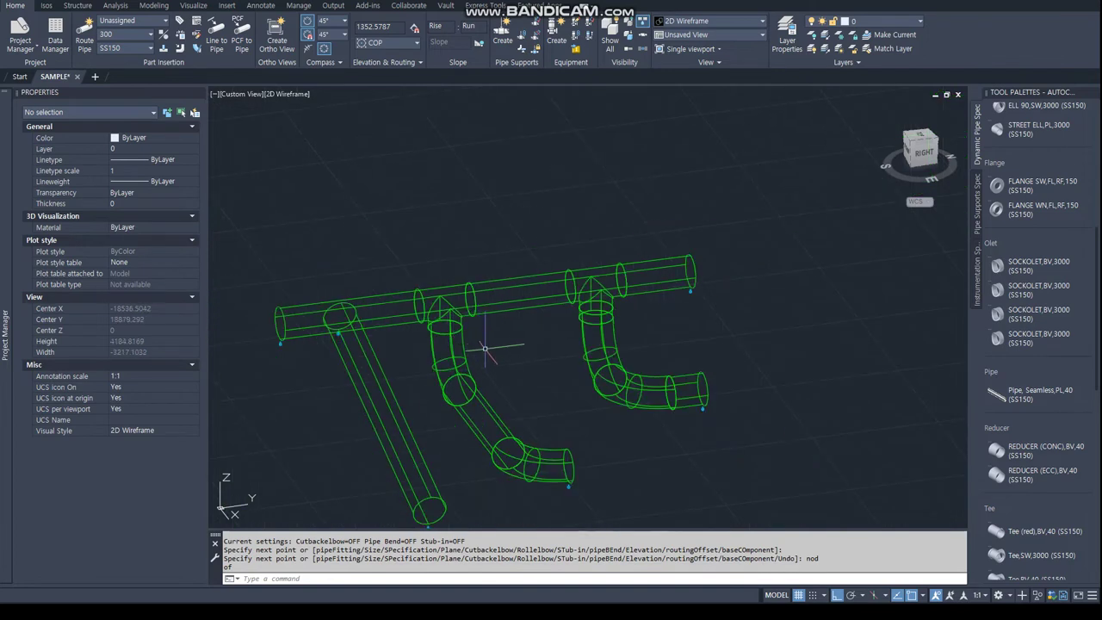
scroll(466, 347, up, 3)
scroll(420, 311, up, 3)
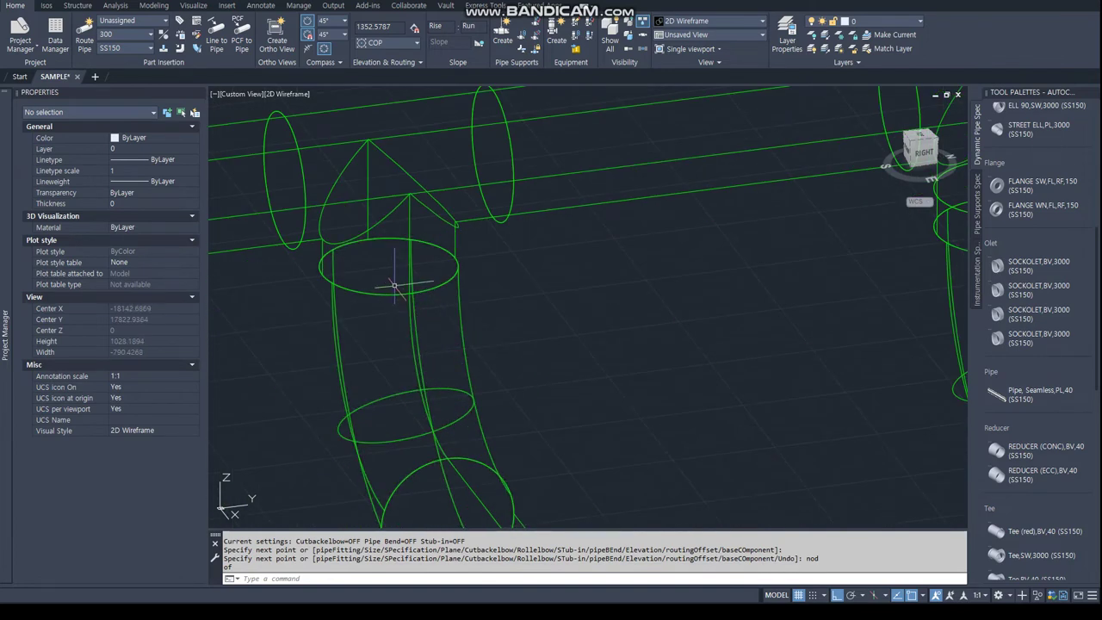
Erase the extra pipe piece with a window selection using E.
text(E)
key(Return)
click(373, 251)
click(443, 349)
key(Return)
scroll(381, 263, down, 3)
mouse_move(381, 264)
shift+middle_down()
mouse_move(461, 315)
mouse_move(465, 297)
shift+middle_up()
Join the tee to the left branch's elbow with Connect Component to Adjacent, then bring up the notes.
click(463, 265)
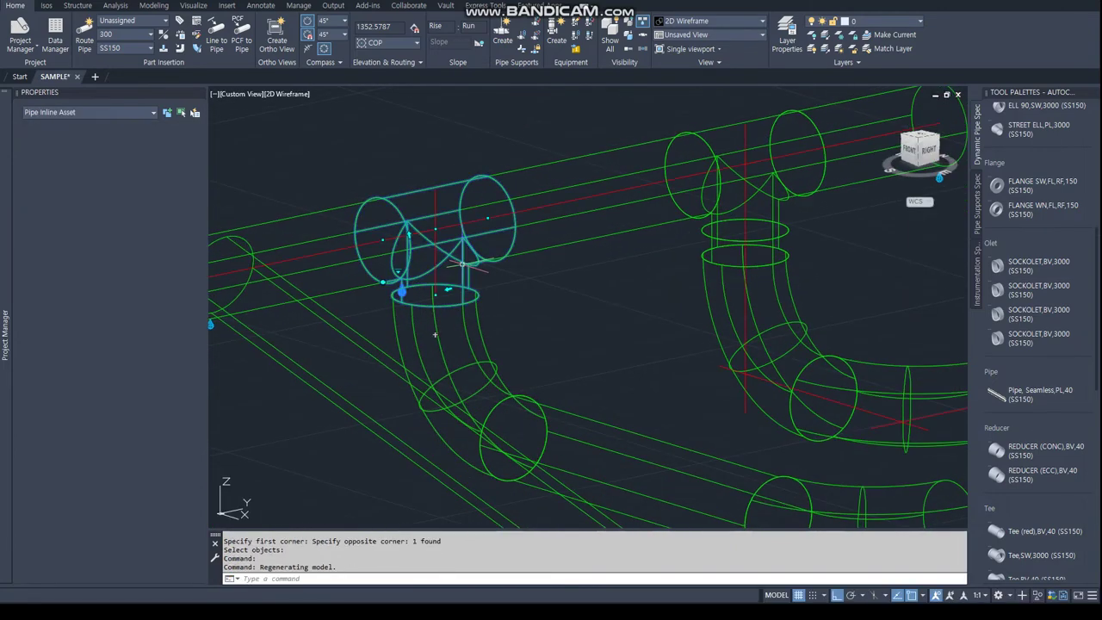
right_click(462, 264)
click(515, 312)
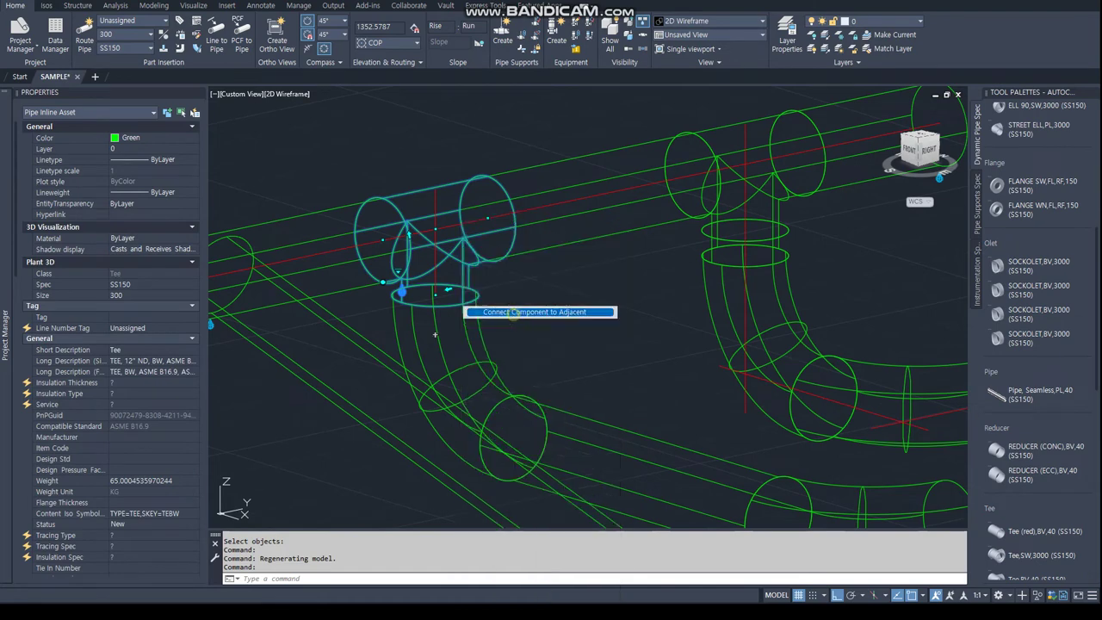
key(Escape)
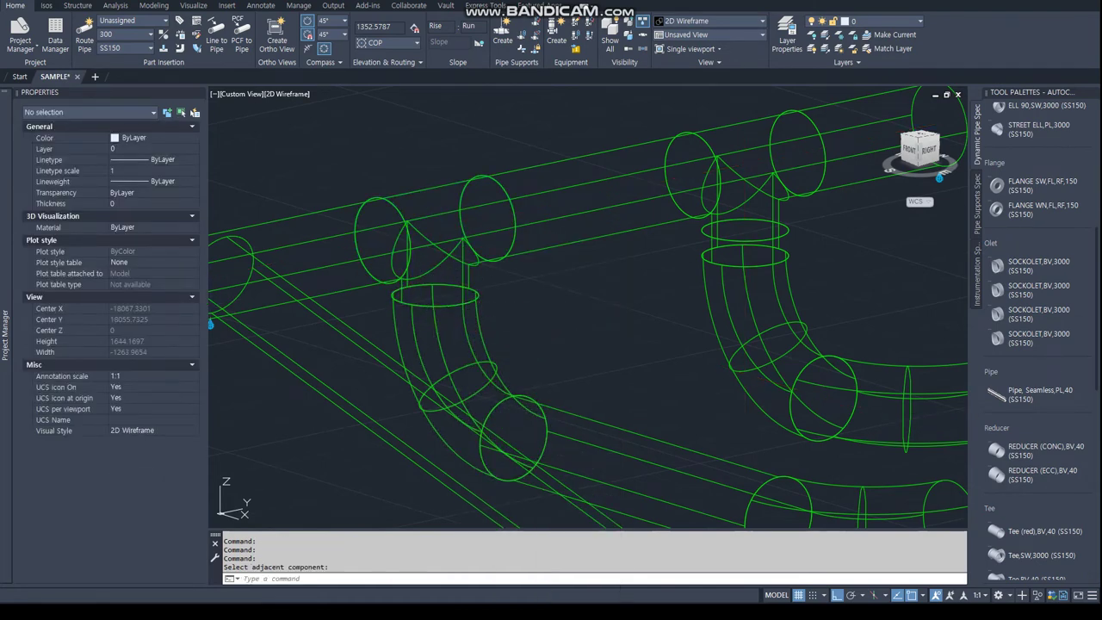
key(alt+Tab)
click(330, 320)
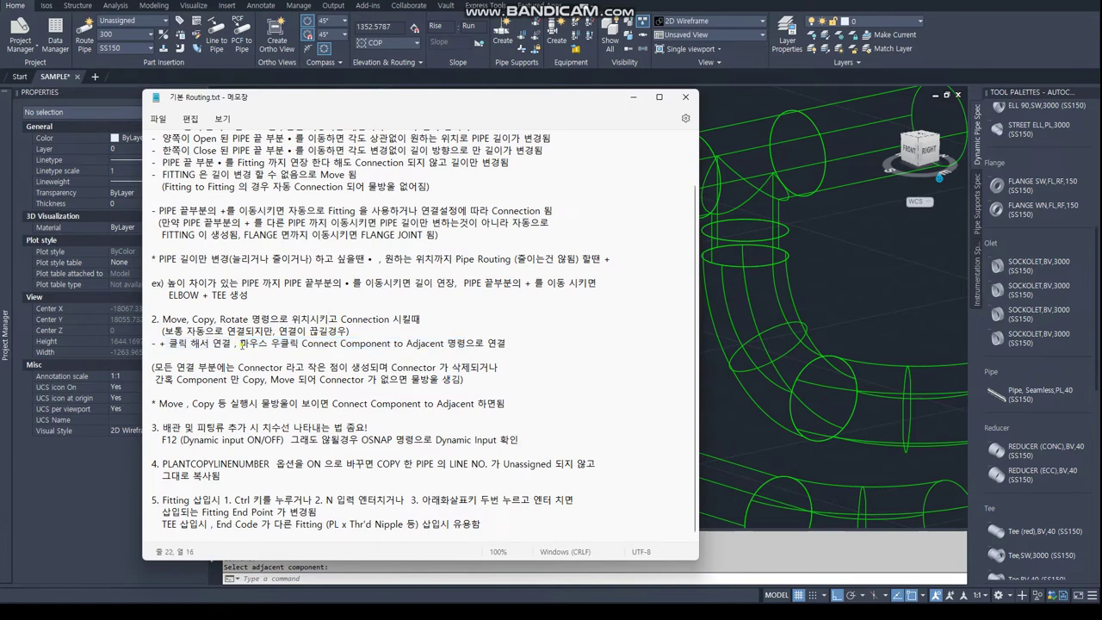
Highlight the Connect Component to Adjacent tip, move the notes aside, then hide them.
click(369, 330)
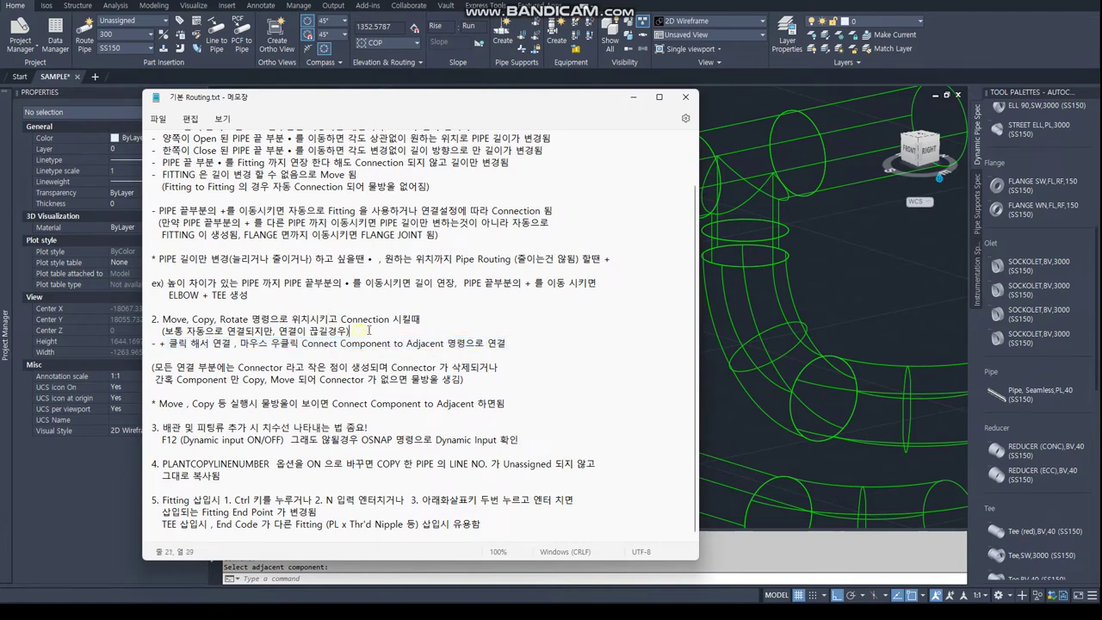
drag(361, 330, 160, 318)
click(313, 305)
mouse_move(463, 104)
mouse_down()
mouse_move(419, 73)
mouse_move(421, 50)
mouse_up()
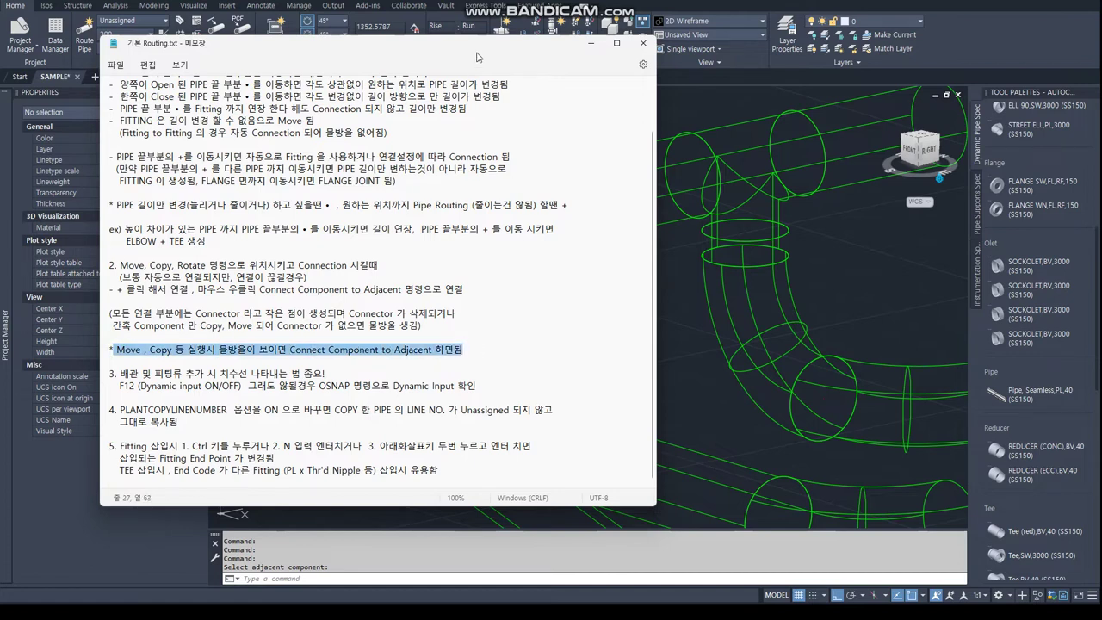
key(super+shift+Left)
scroll(612, 332, down, 4)
middle_drag(612, 332, 521, 377)
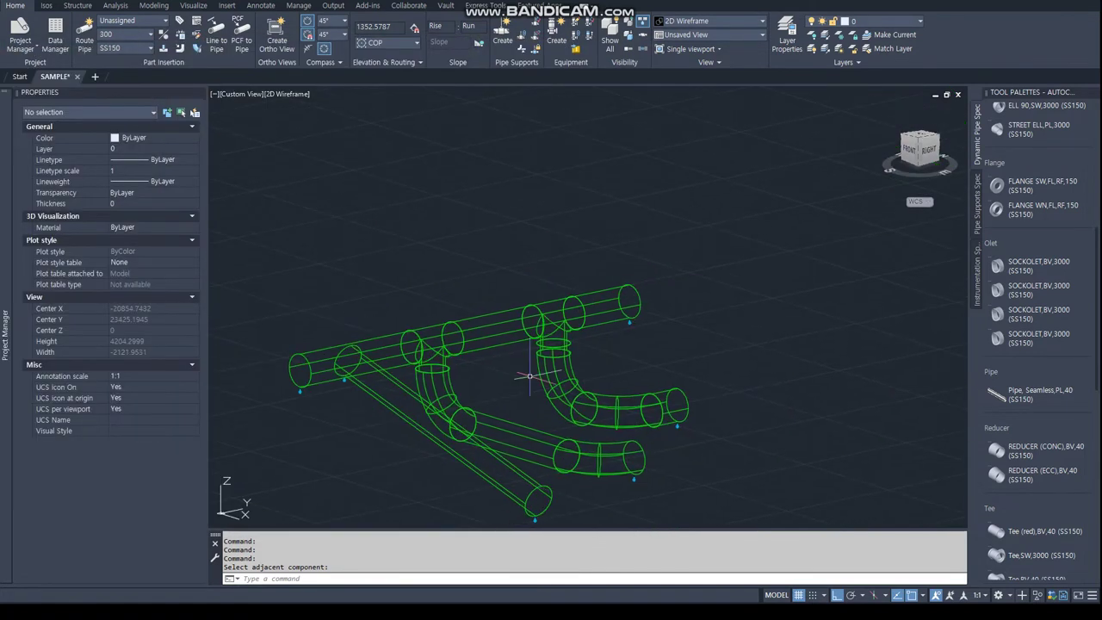
Place a SOCKOLET,BV,3000 fitting on the top header pipe.
click(998, 265)
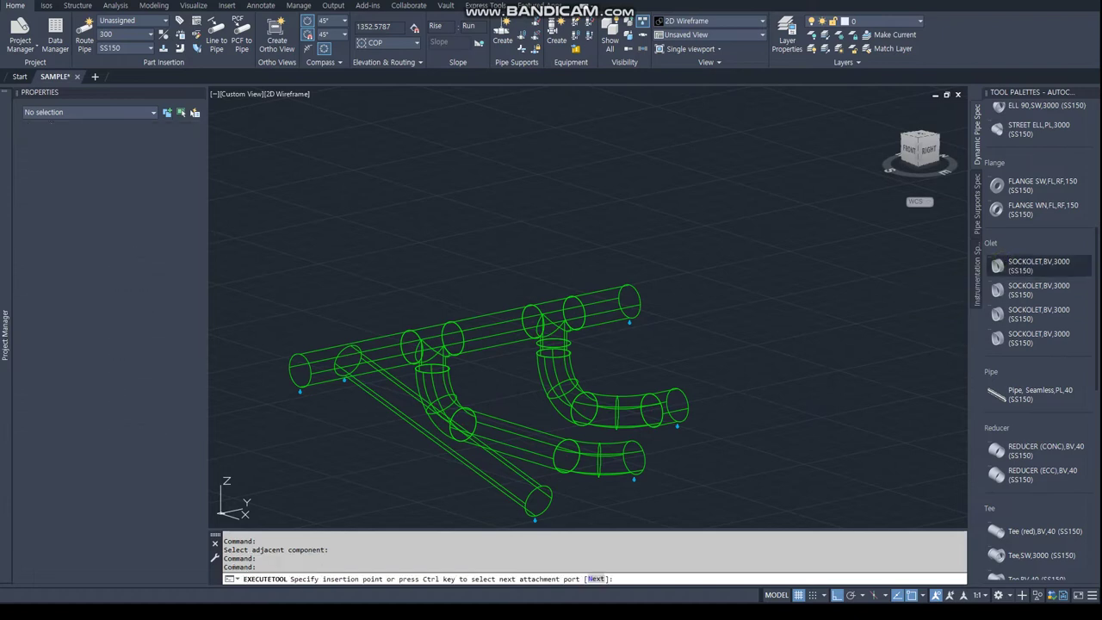
click(531, 303)
click(503, 252)
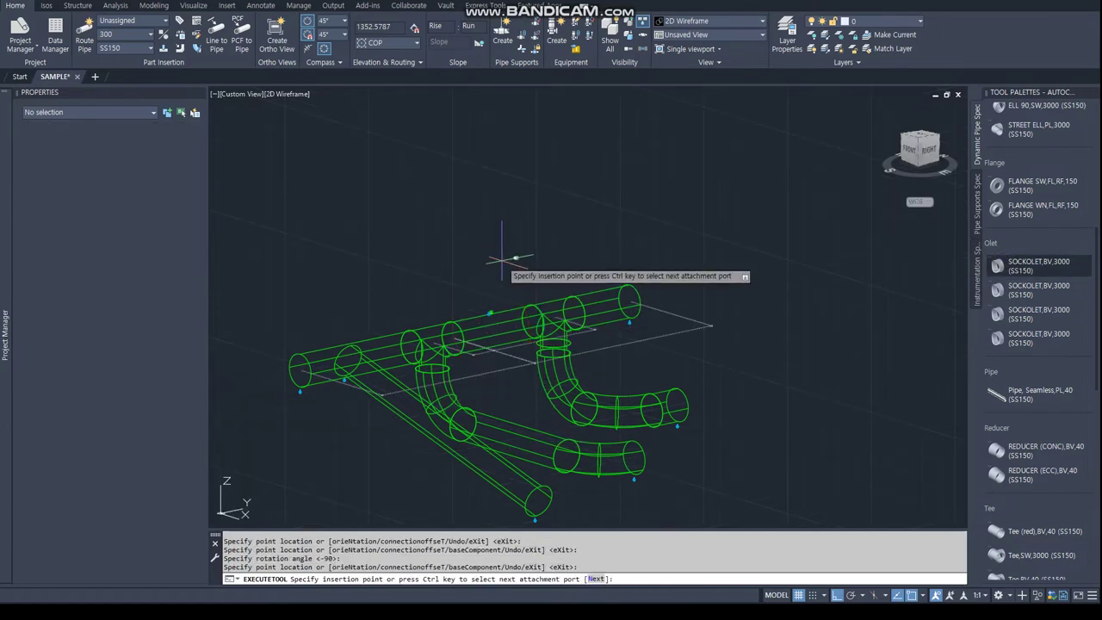
key(Escape)
key(Escape)
scroll(505, 302, up, 4)
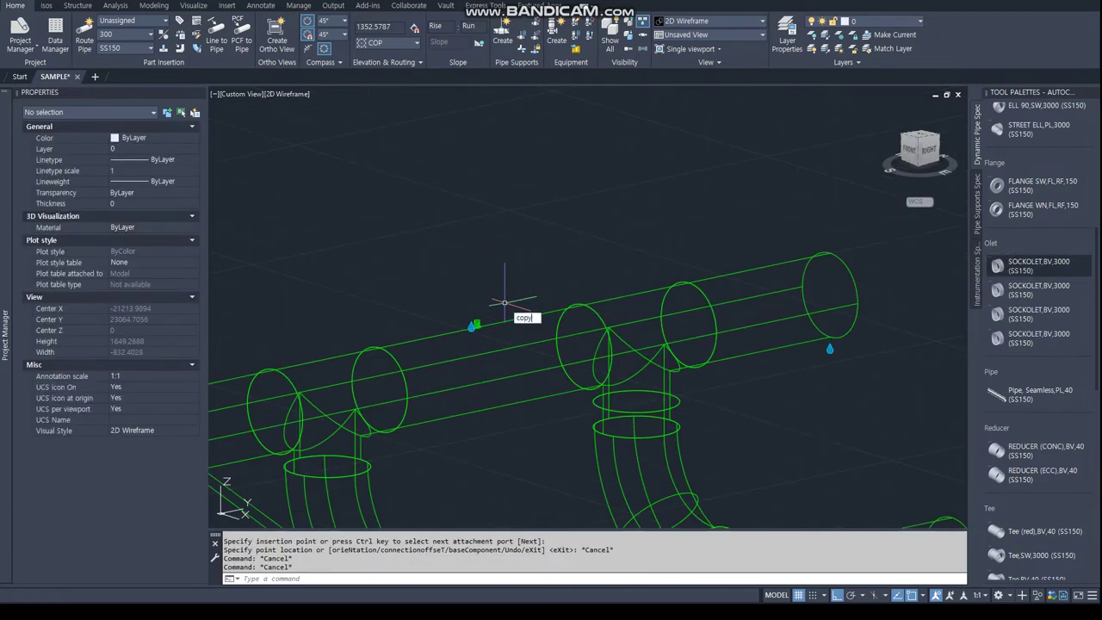
Copy the sockolet 100 units along the header pipe.
key(Return)
click(479, 322)
key(Return)
click(491, 265)
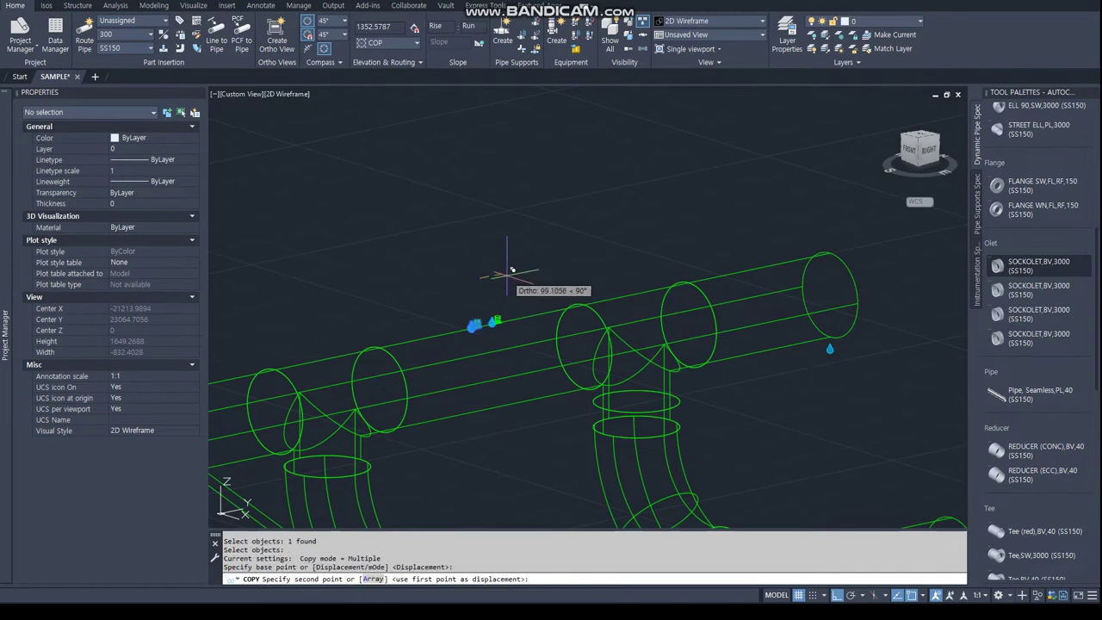
text(100)
key(Return)
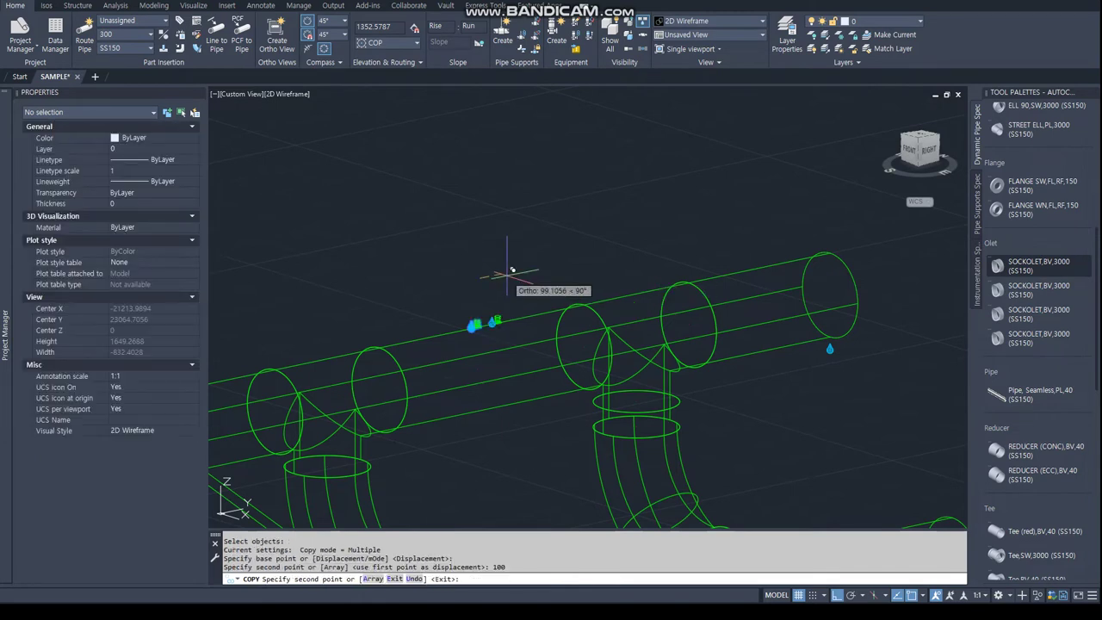
key(Escape)
key(Escape)
Start moving the second sockolet, then cancel the move.
scroll(494, 320, up, 3)
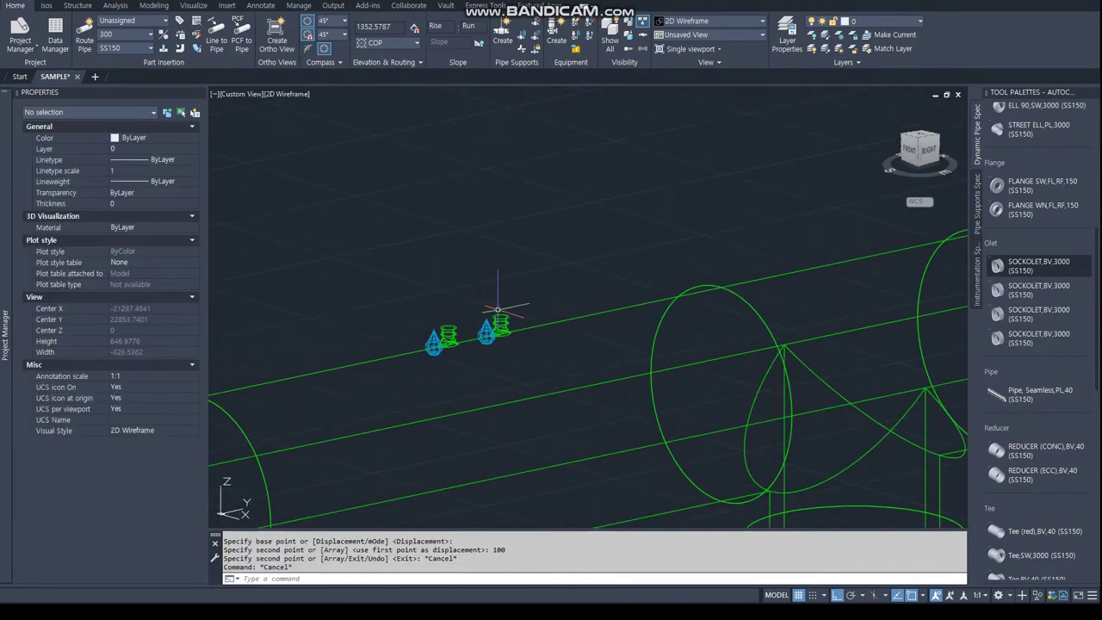
text(m)
key(Return)
click(492, 330)
key(Return)
click(508, 242)
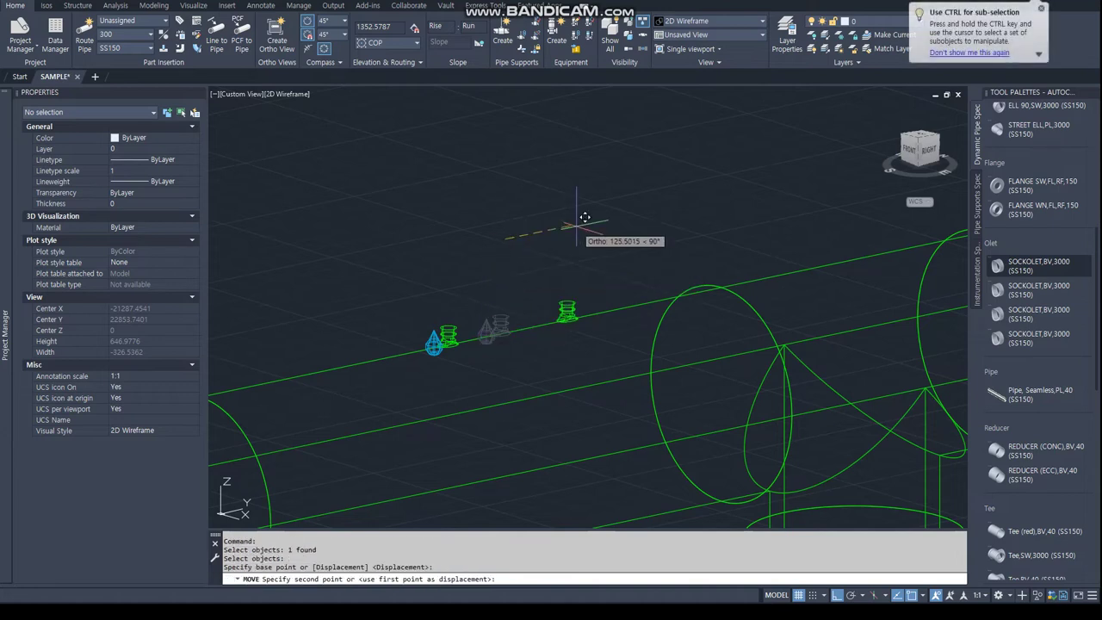
key(Escape)
key(Escape)
right_click(569, 236)
key(Escape)
key(Escape)
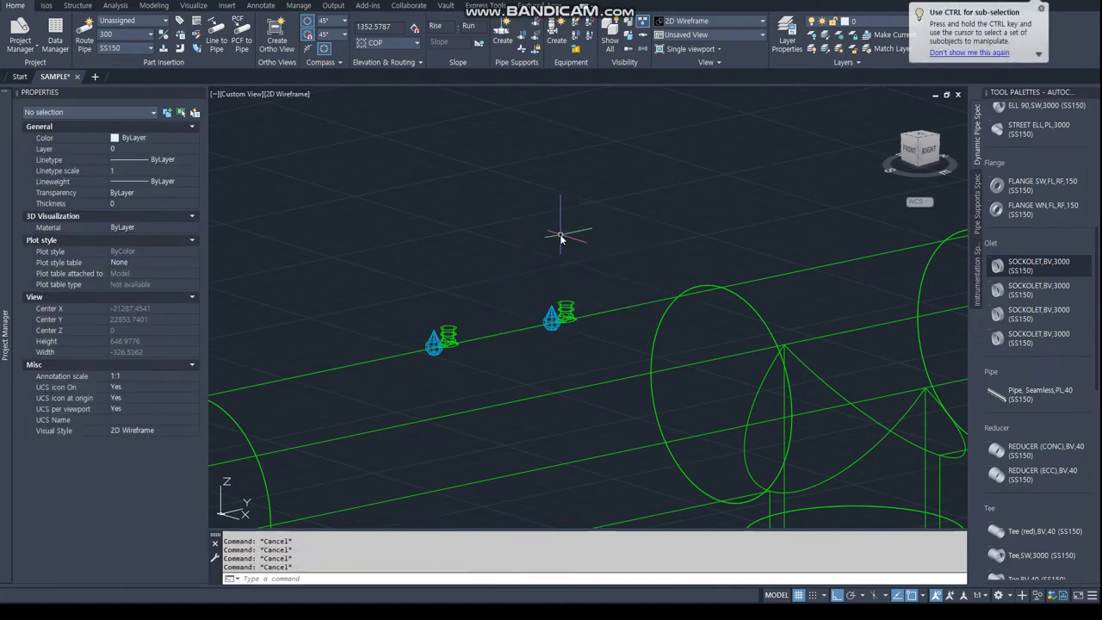
Copy both sockolets further along the header, making four in a row.
click(564, 293)
click(479, 344)
click(418, 368)
click(517, 310)
key(Return)
click(544, 229)
click(489, 249)
key(Escape)
mouse_move(487, 379)
shift+middle_down()
mouse_move(273, 347)
mouse_move(566, 273)
shift+middle_up()
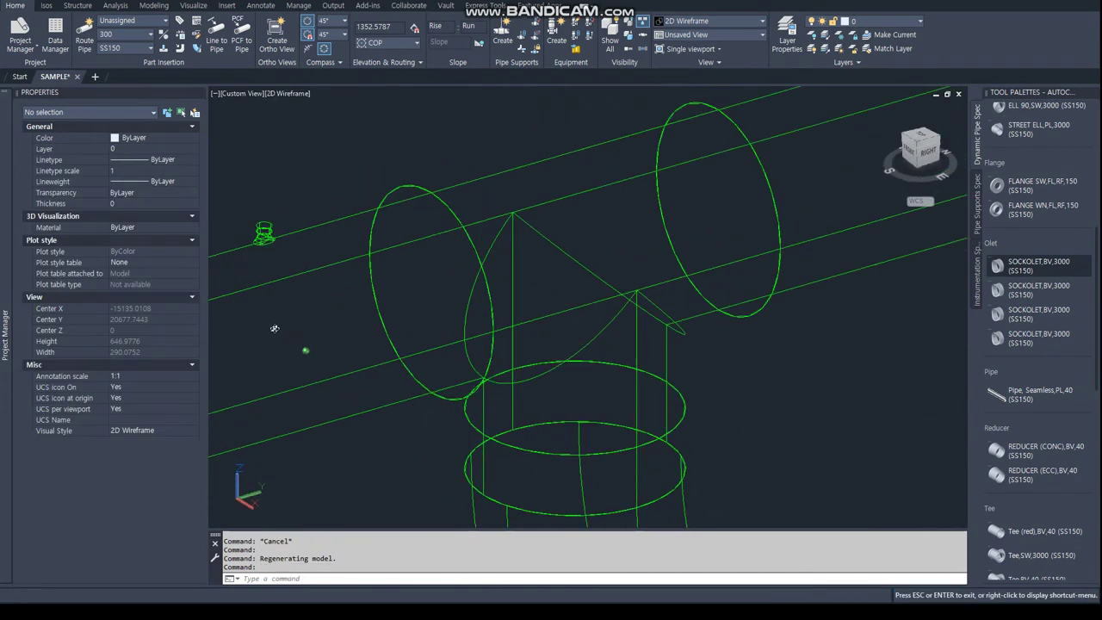
Route a vertical branch pipe upward from the rightmost sockolet.
click(525, 269)
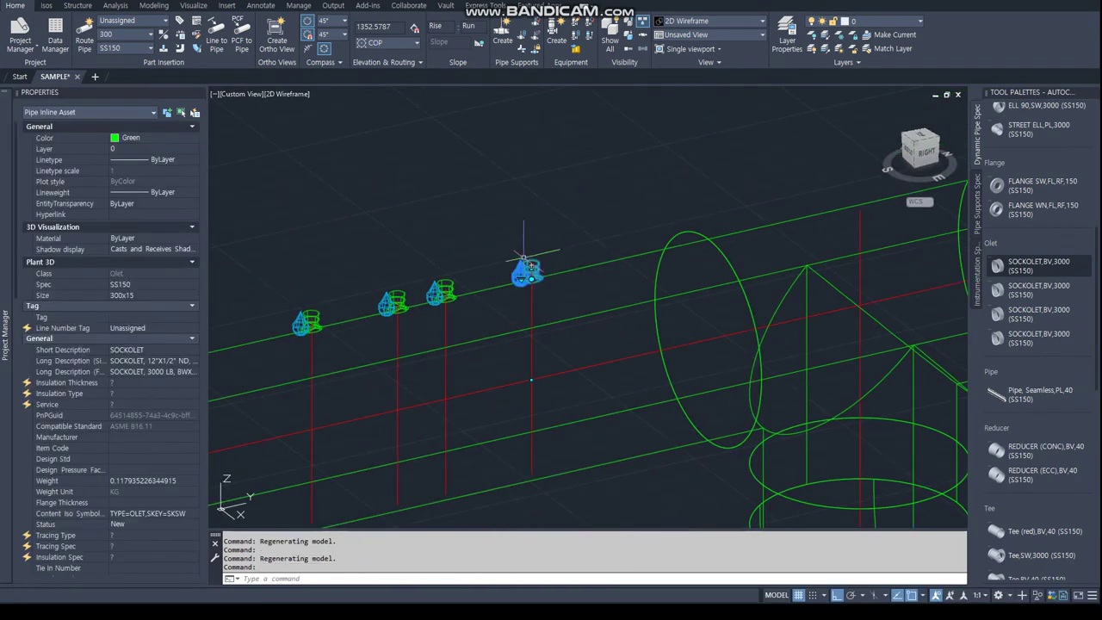
click(531, 268)
click(547, 172)
key(Escape)
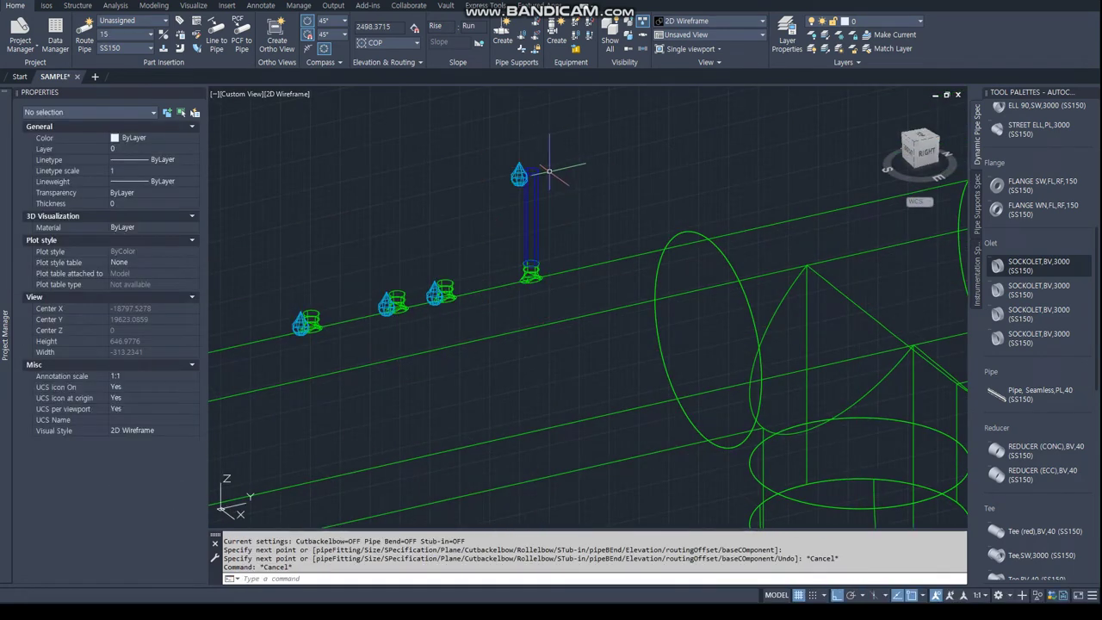
text(m)
Move the new branch pipe 100 units.
key(Return)
text(c)
key(Return)
drag(529, 273, 509, 270)
key(Return)
click(502, 250)
text(100)
key(Return)
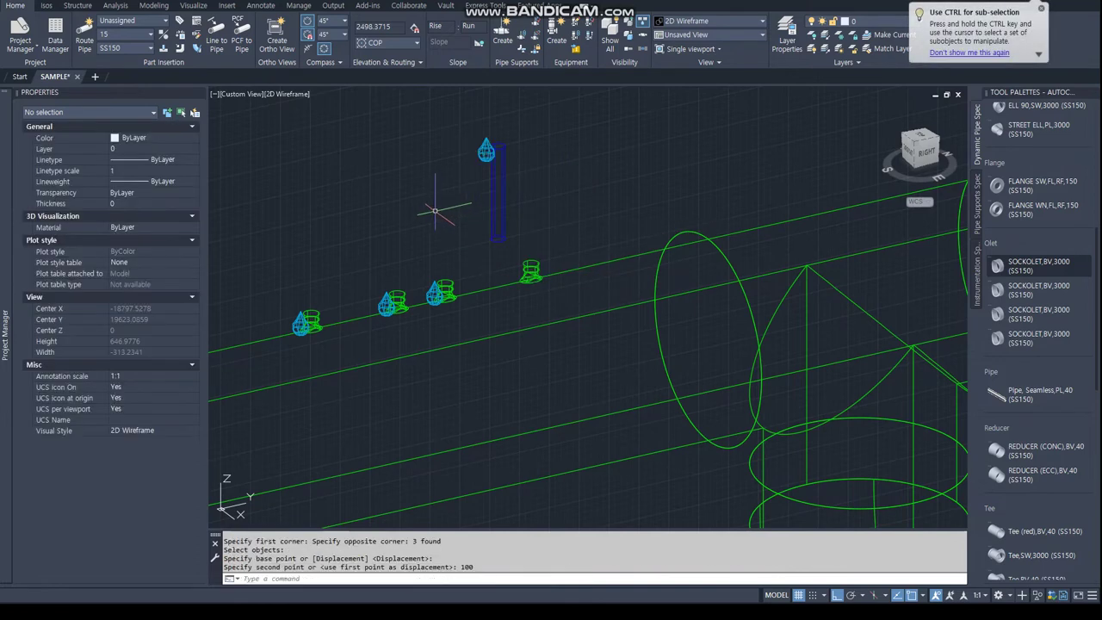
Move the selected fitting another 100 units.
key(Return)
click(531, 269)
key(Return)
click(504, 277)
text(100)
key(Return)
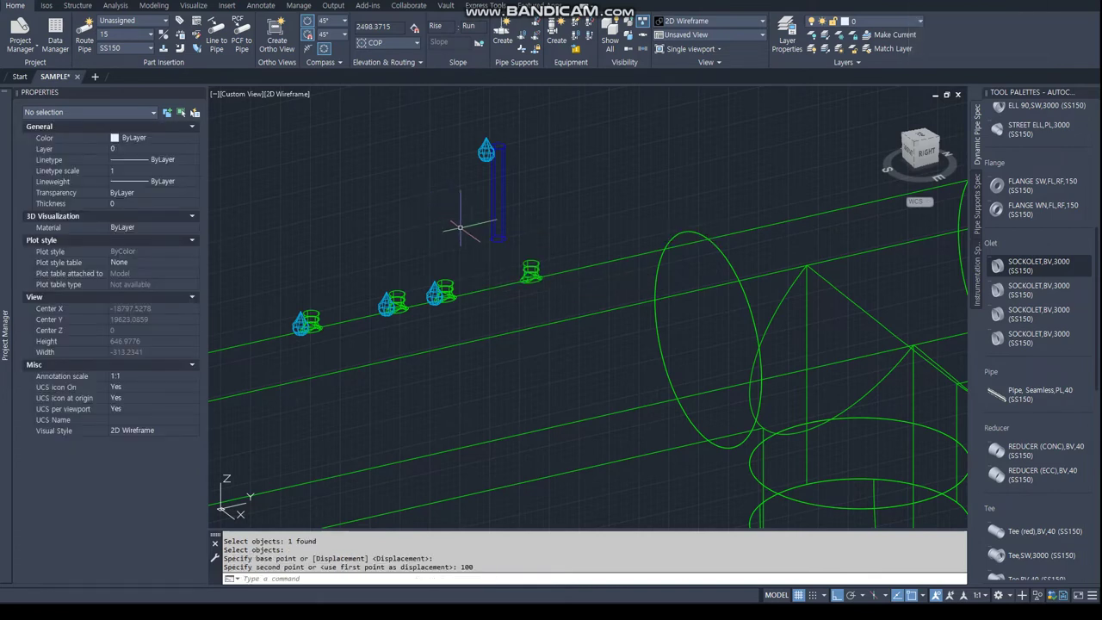
Try moving the rightmost sockolet under the raised pipe, then cancel.
key(Return)
click(531, 268)
key(Return)
click(530, 269)
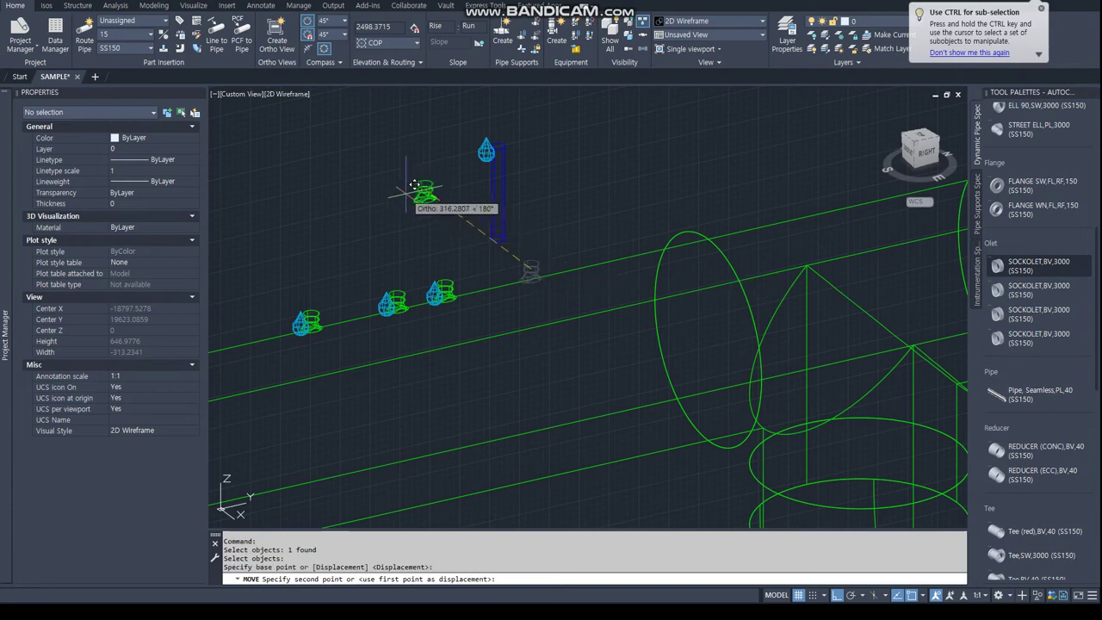
click(372, 171)
key(Escape)
key(Escape)
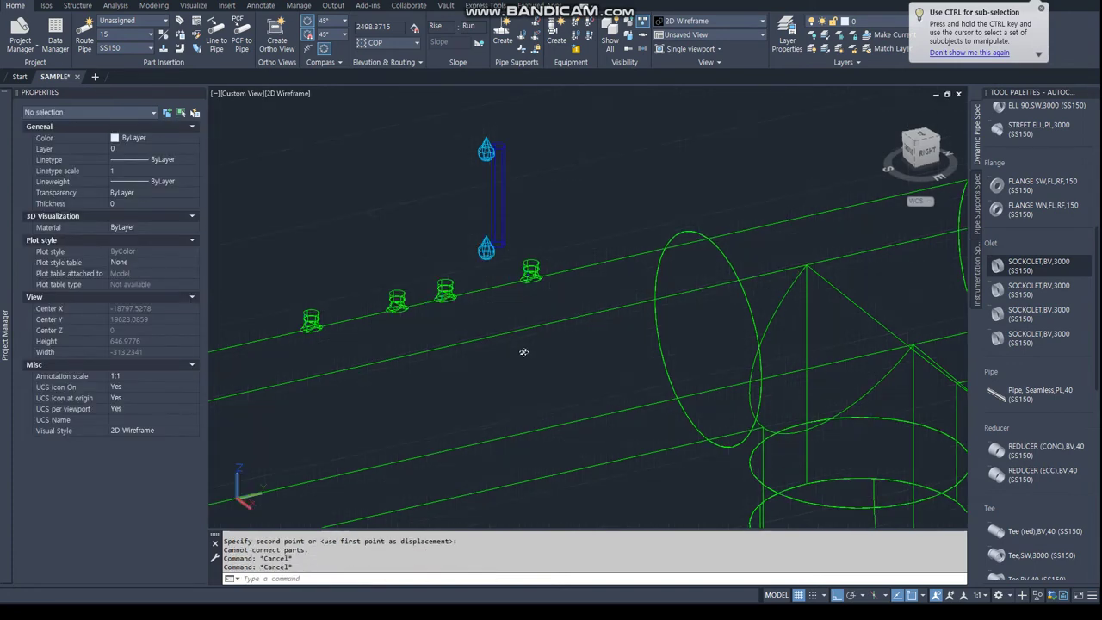
shift+middle_drag(521, 352, 524, 335)
scroll(516, 287, up, 5)
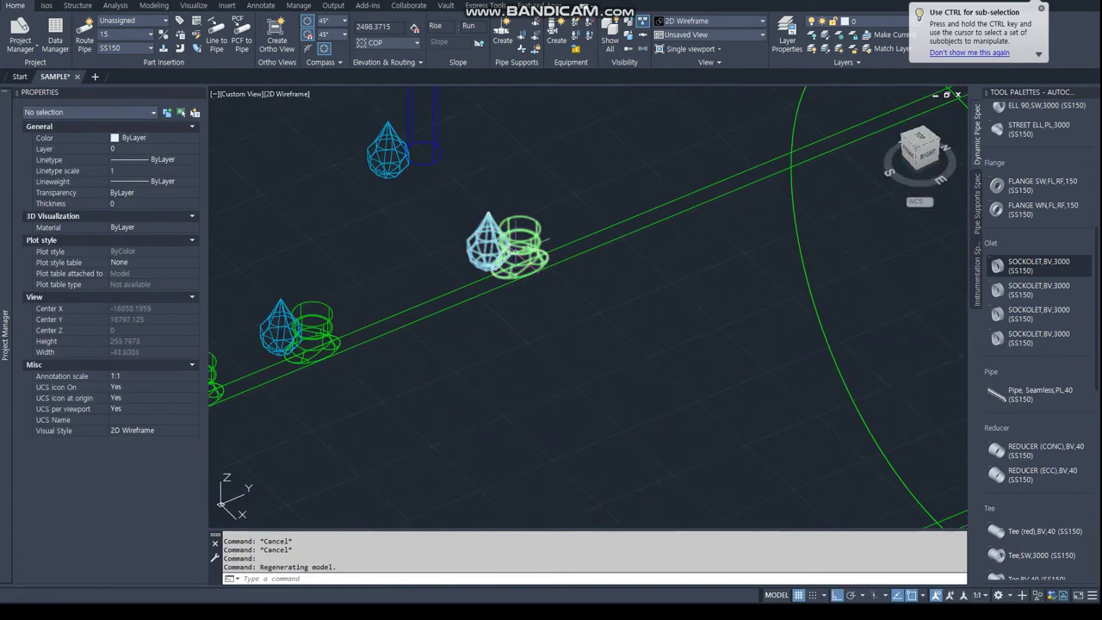
text(E)
Start moving a sockolet with a crossing window, then cancel the move.
key(Return)
text(c)
key(Return)
click(393, 147)
click(516, 226)
key(Escape)
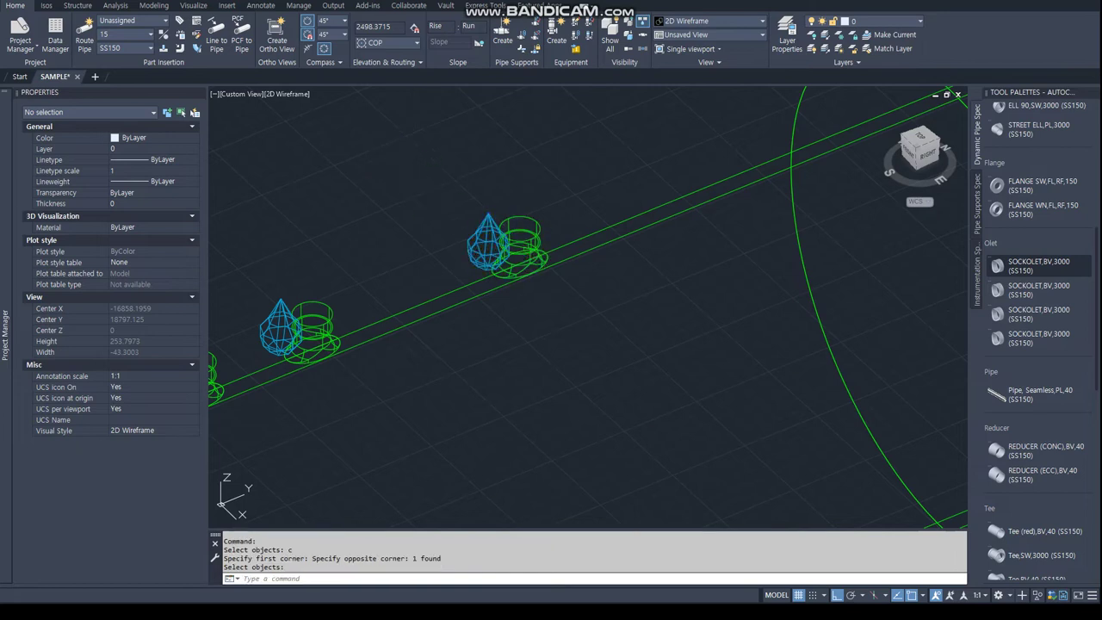
Route a vertical pipe up from the selected sockolet.
click(517, 226)
click(517, 226)
middle_drag(525, 178, 511, 313)
click(505, 248)
key(Escape)
scroll(505, 369, up, 3)
Erase the stray part using a window selection.
key(e)
key(Return)
text(w)
key(Return)
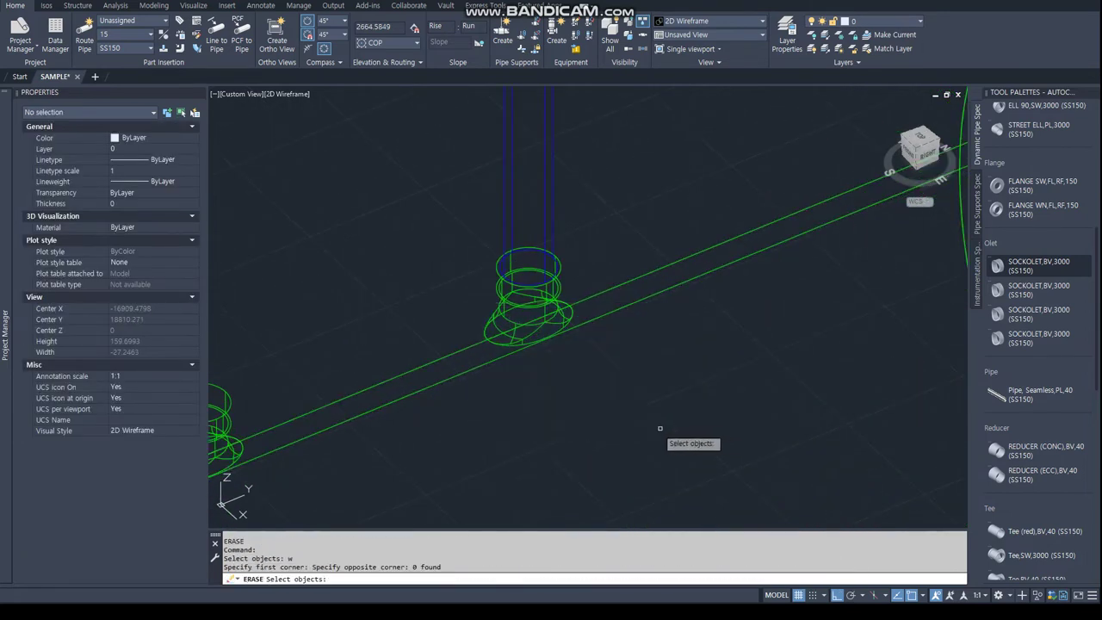
scroll(602, 422, down, 4)
scroll(525, 215, up, 2)
click(486, 133)
click(580, 282)
mouse_move(579, 282)
shift+middle_down()
mouse_move(571, 382)
mouse_move(559, 240)
shift+middle_up()
key(Return)
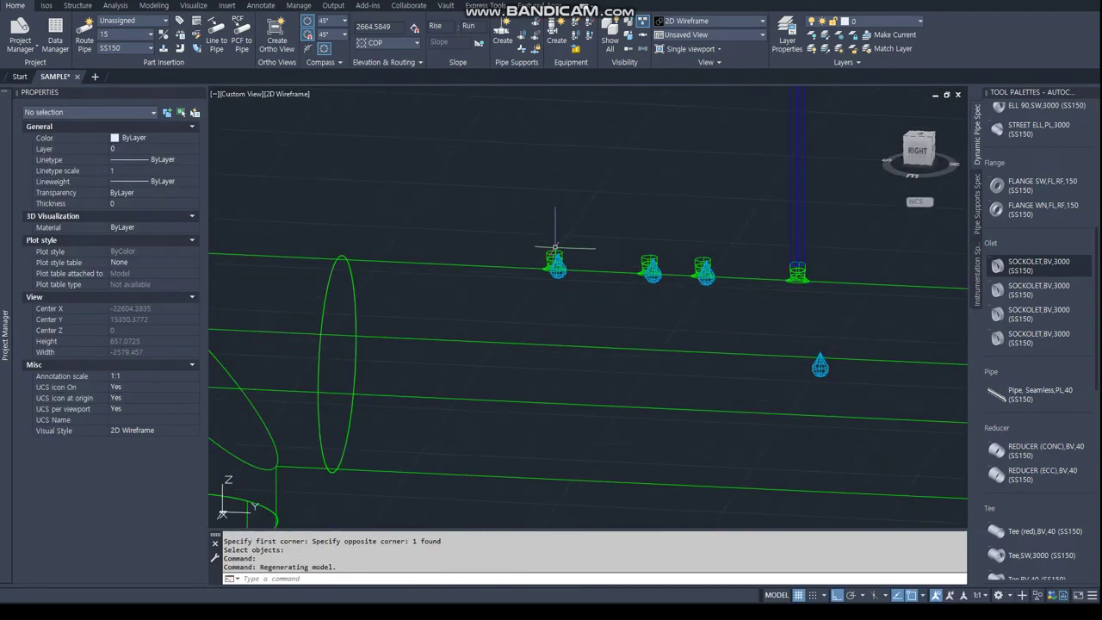
Route vertical branch pipes up from the leftmost, middle and next sockolets, level with each other.
click(554, 250)
click(554, 256)
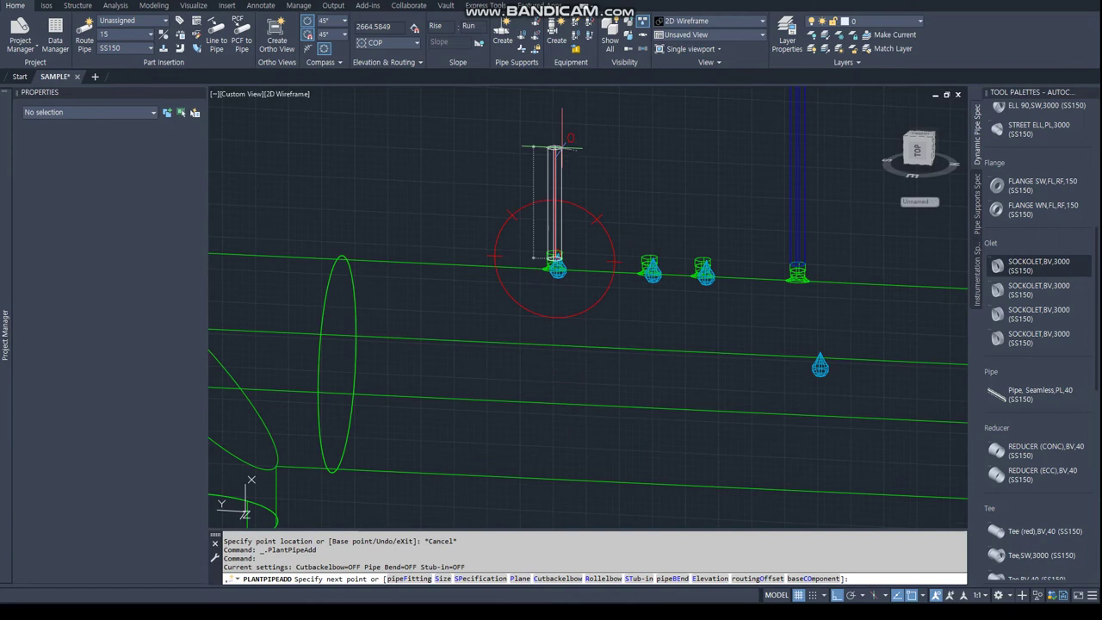
middle_drag(556, 155, 556, 267)
click(558, 172)
key(Escape)
click(647, 379)
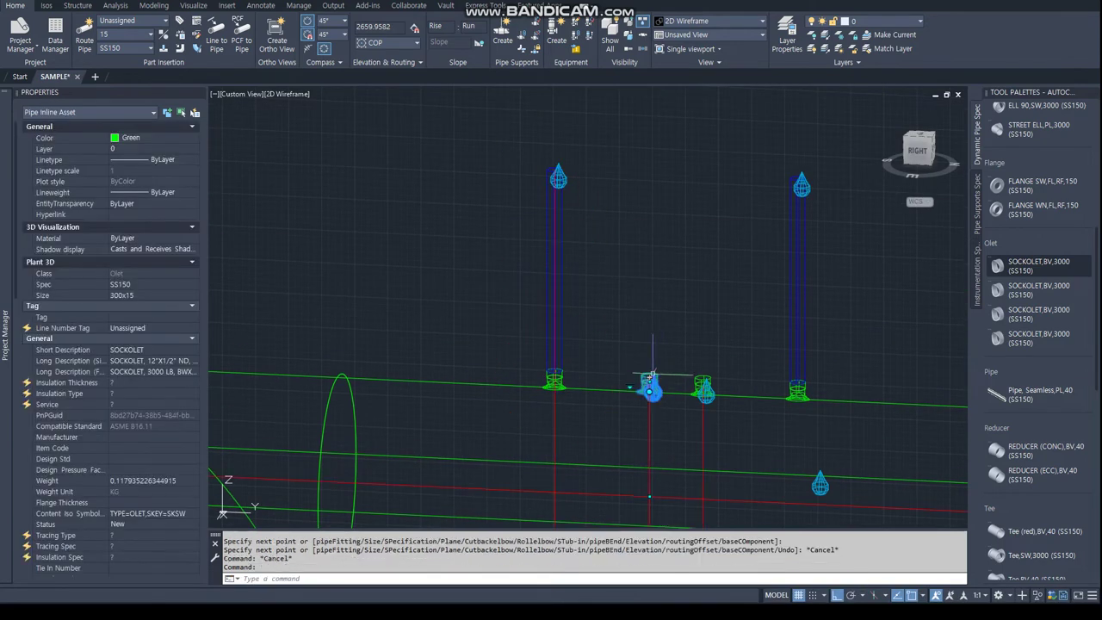
click(647, 379)
click(652, 196)
key(Escape)
click(704, 380)
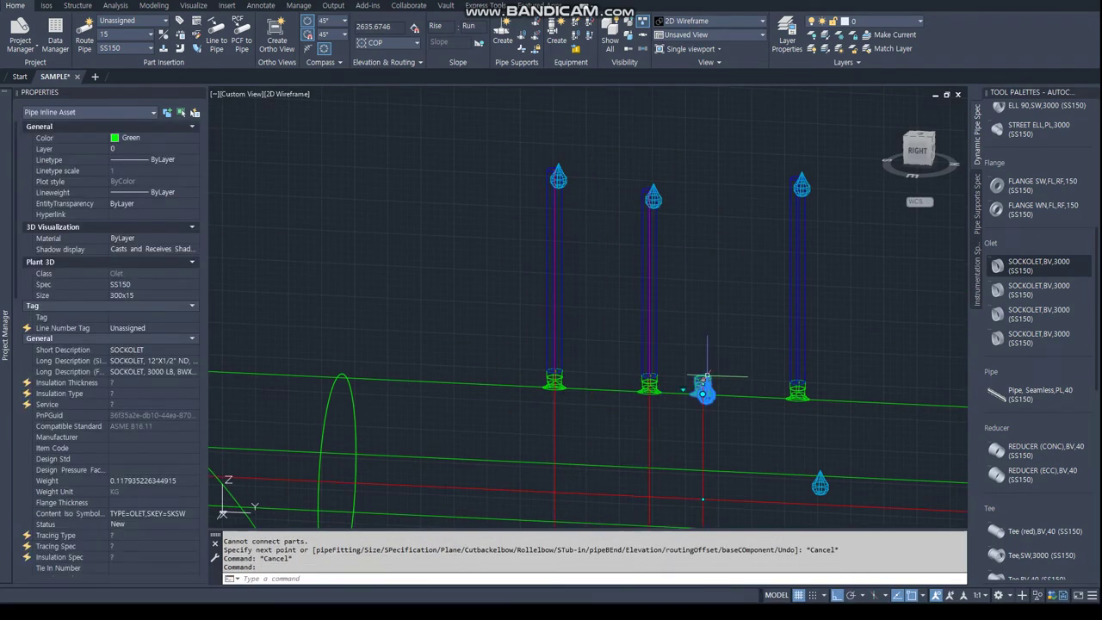
click(702, 380)
click(689, 184)
key(Escape)
Window-select the header area around three sockolets and recentre the branches.
scroll(714, 406, down, 2)
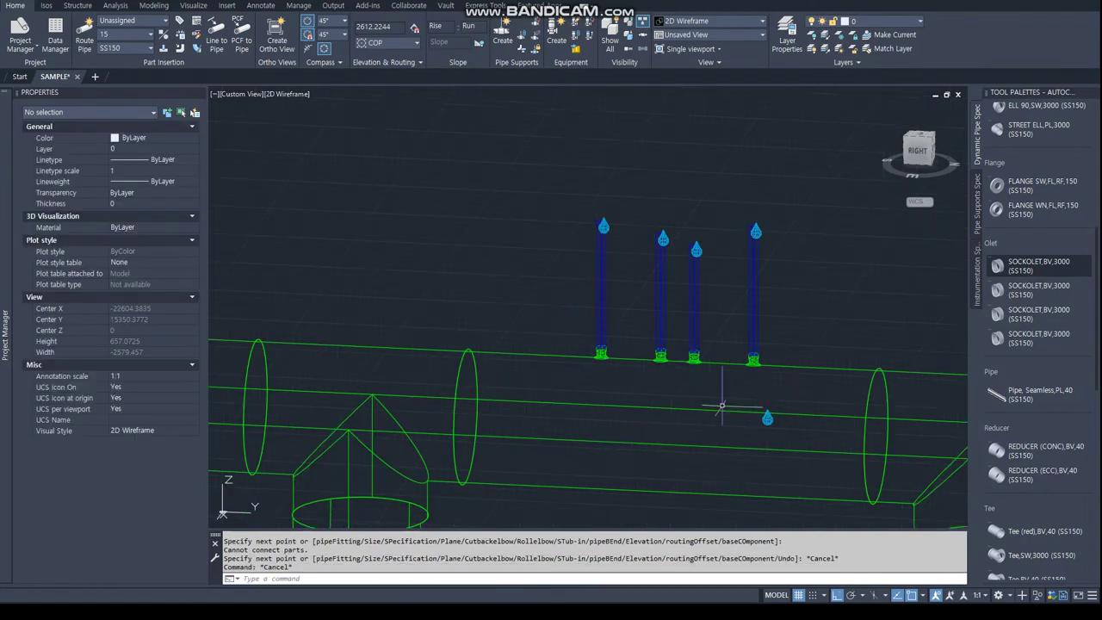
middle_drag(713, 405, 555, 177)
text(w)
key(Return)
click(467, 133)
click(779, 387)
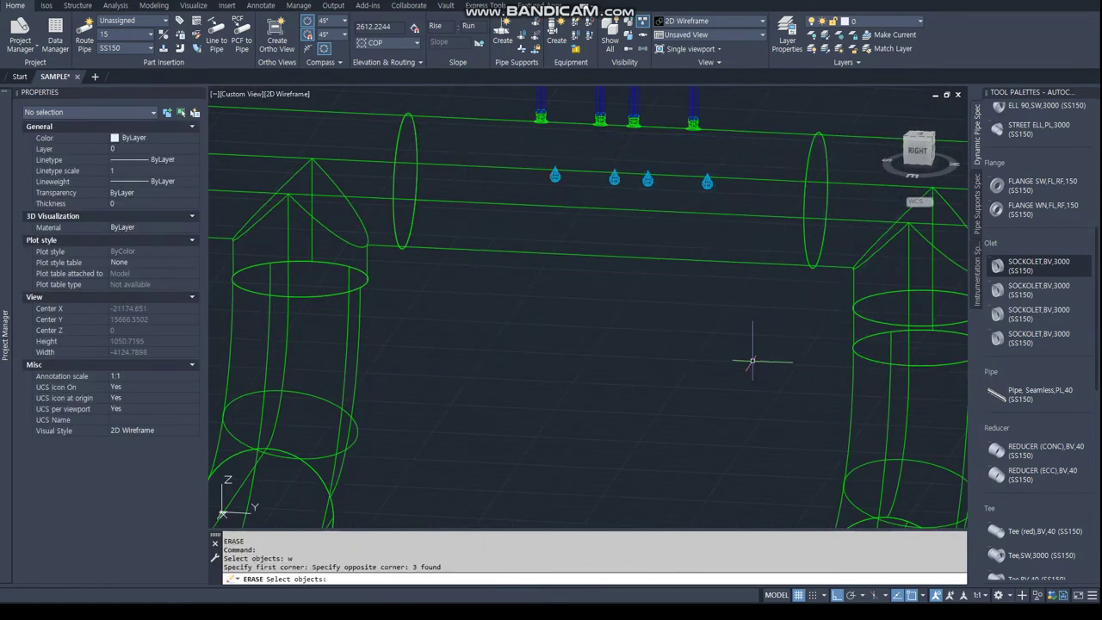
middle_drag(632, 192, 630, 351)
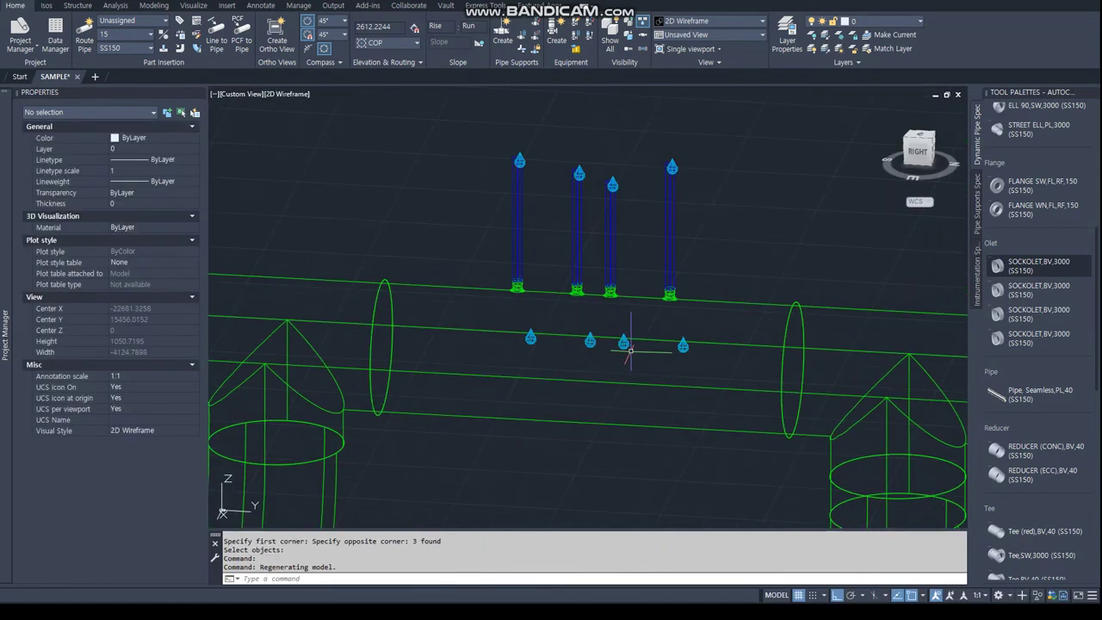
Start a MOVE, window-selecting the branch pipes and sockolets and crossing-selecting a pipe base.
text(m)
key(Return)
text(w)
key(Return)
click(485, 105)
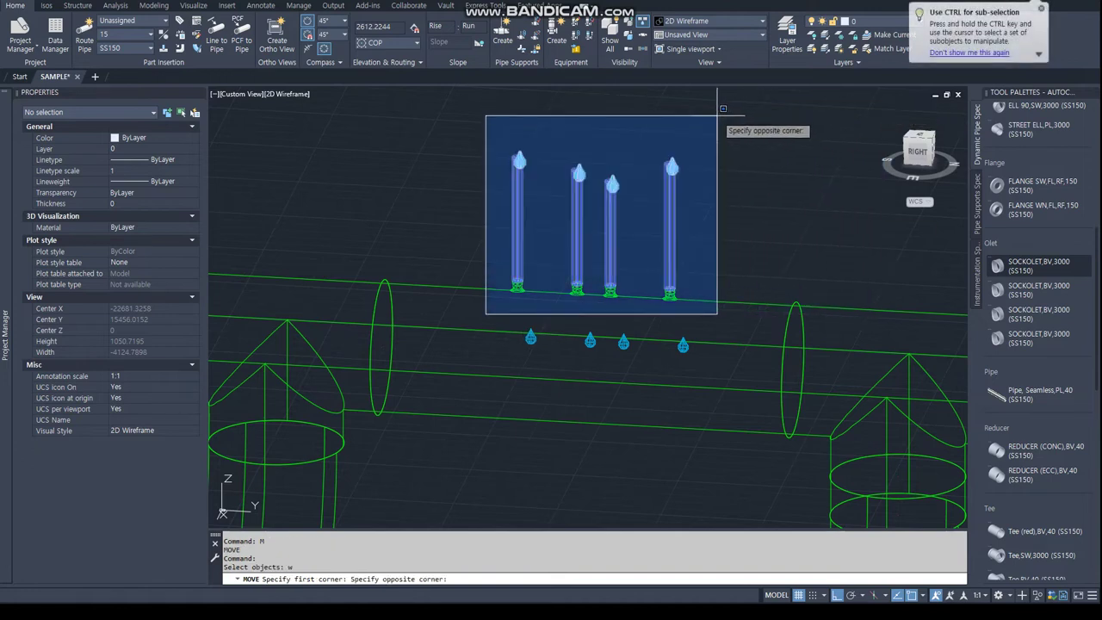
click(868, 319)
text(c)
key(Return)
click(697, 298)
click(664, 293)
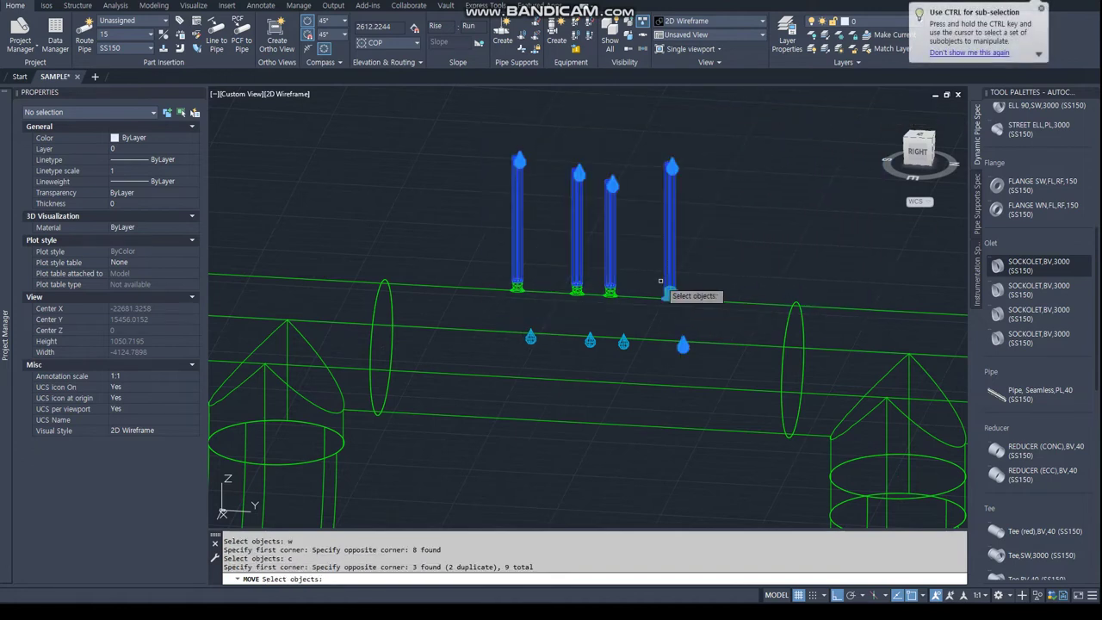
click(632, 295)
Add the remaining pipe bases and shift all branches along the header to their new position.
click(611, 275)
key(c)
key(Return)
click(607, 294)
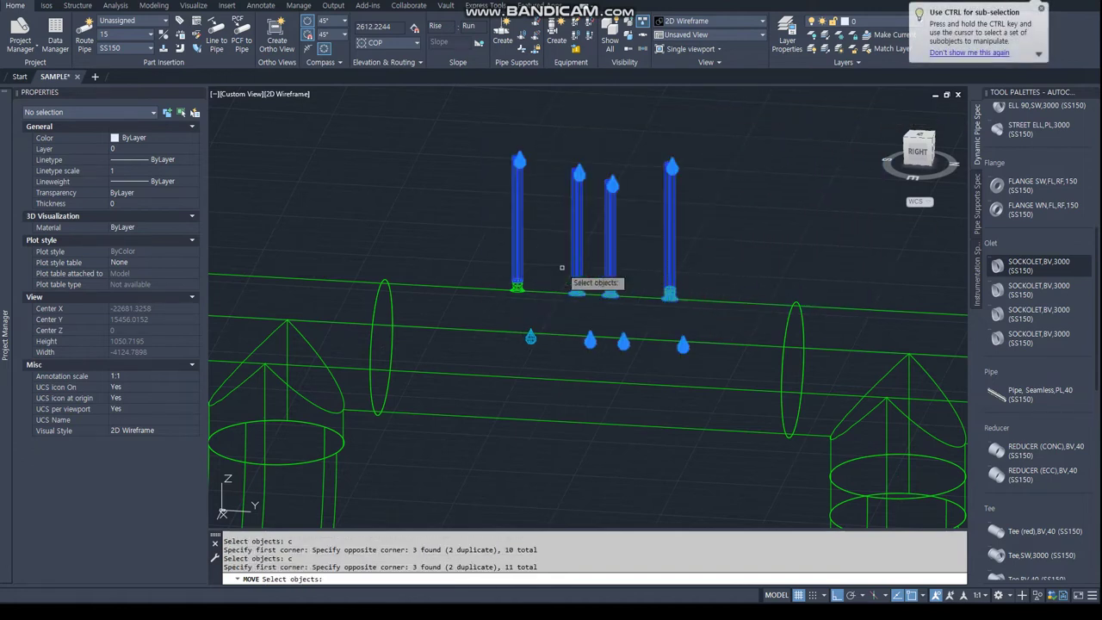
click(564, 288)
key(c)
key(Return)
click(525, 295)
click(506, 274)
key(Return)
click(740, 248)
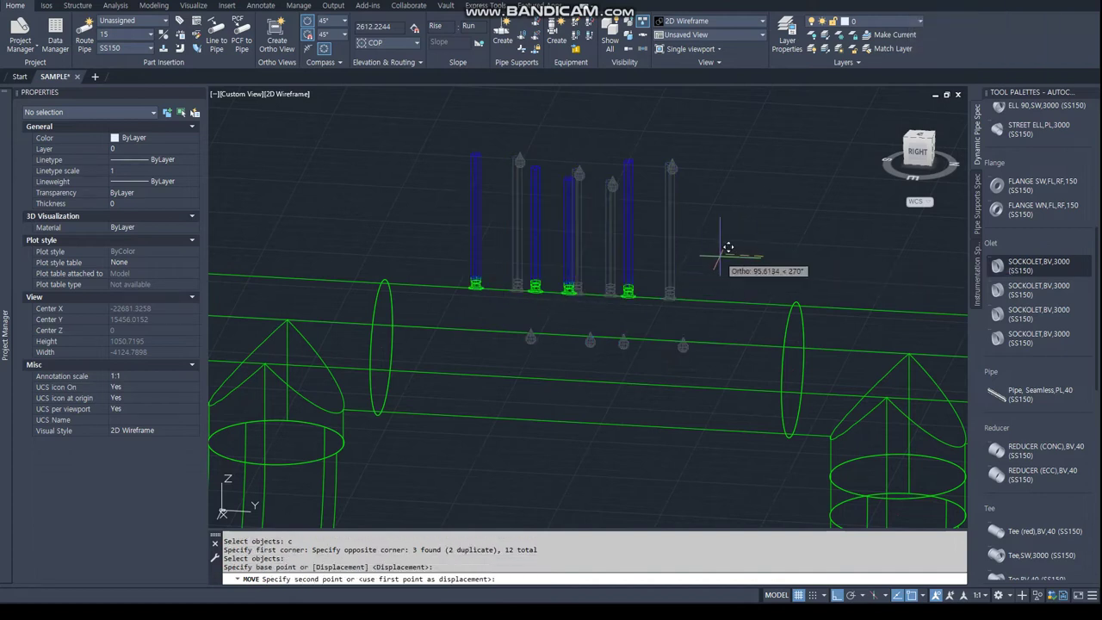
click(707, 255)
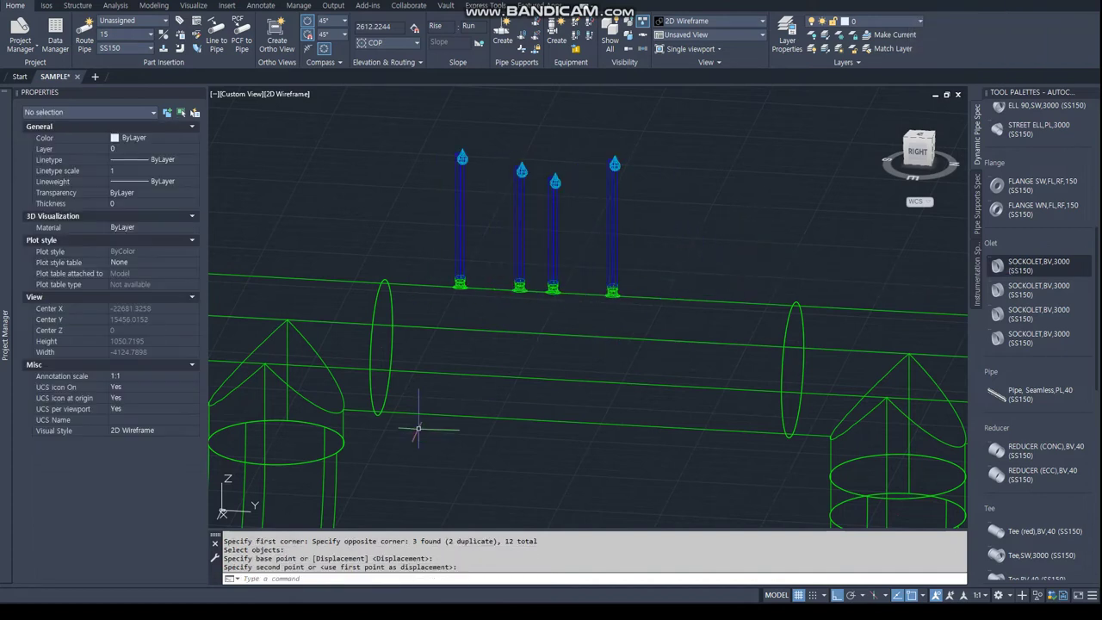
Window-select the four sockolets and pick the rightmost one.
click(478, 354)
text(w)
key(Return)
click(444, 327)
click(663, 413)
scroll(605, 321, up, 3)
click(697, 254)
Apply Connect Component to Adjacent to the rightmost sockolet, picking the adjacent pipe.
key(Return)
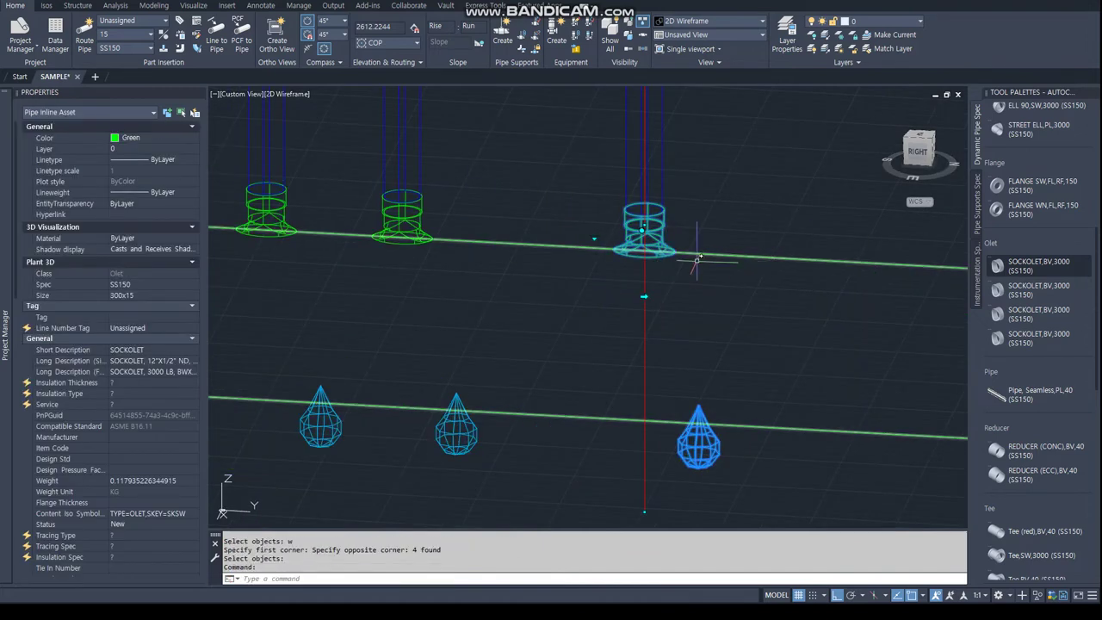
right_click(666, 249)
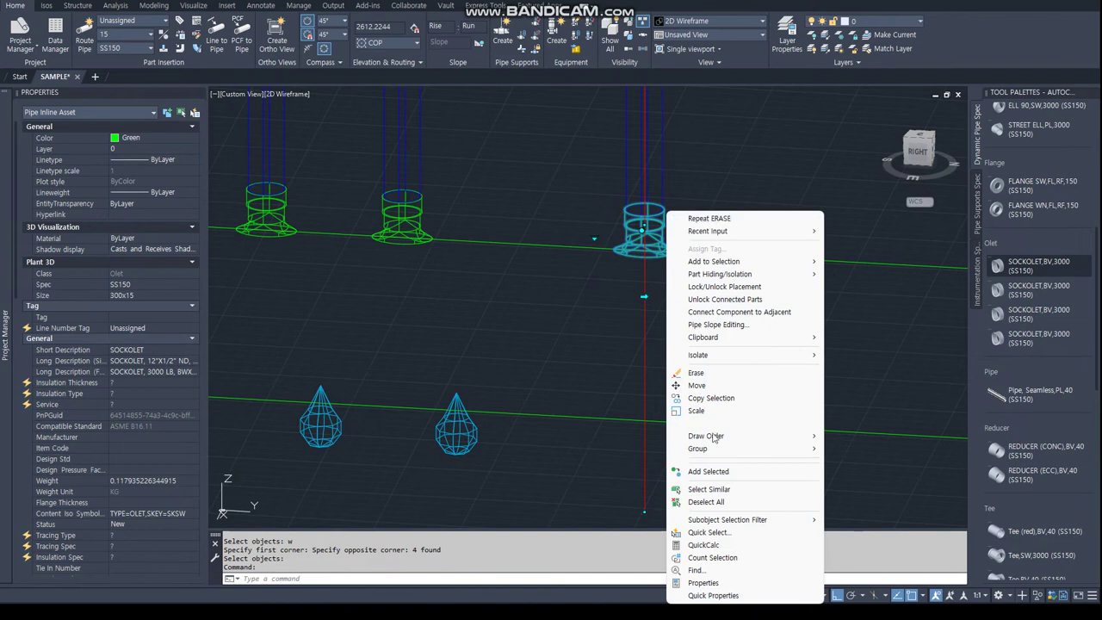
click(747, 315)
scroll(738, 312, down, 2)
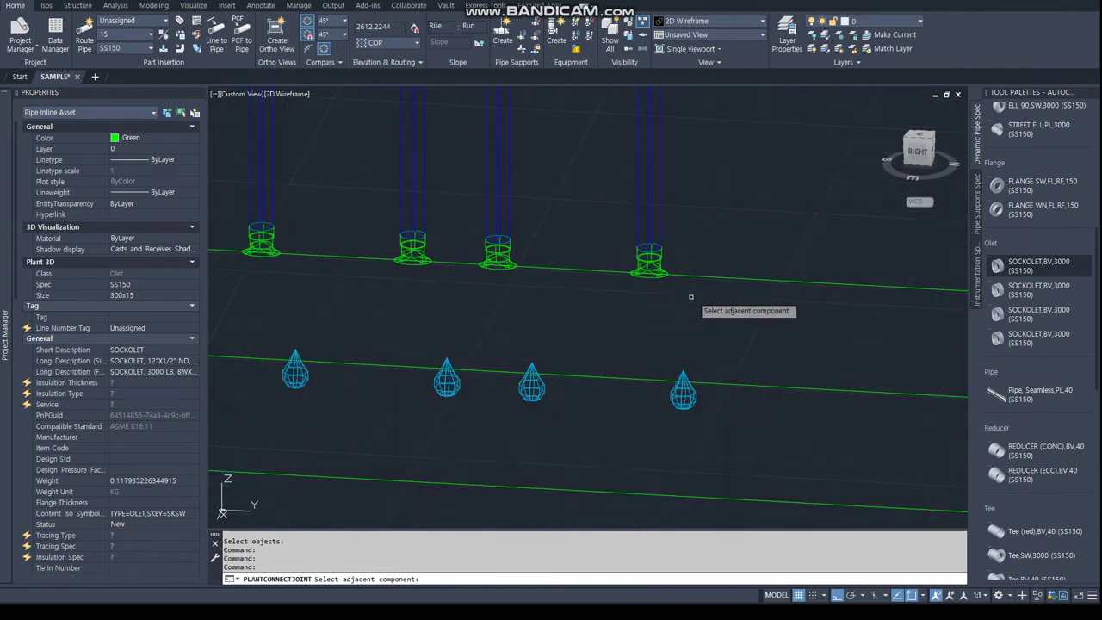
click(498, 251)
Run Connect Component to Adjacent on two more sockolets, cancelling the last prompt.
right_click(503, 251)
click(568, 312)
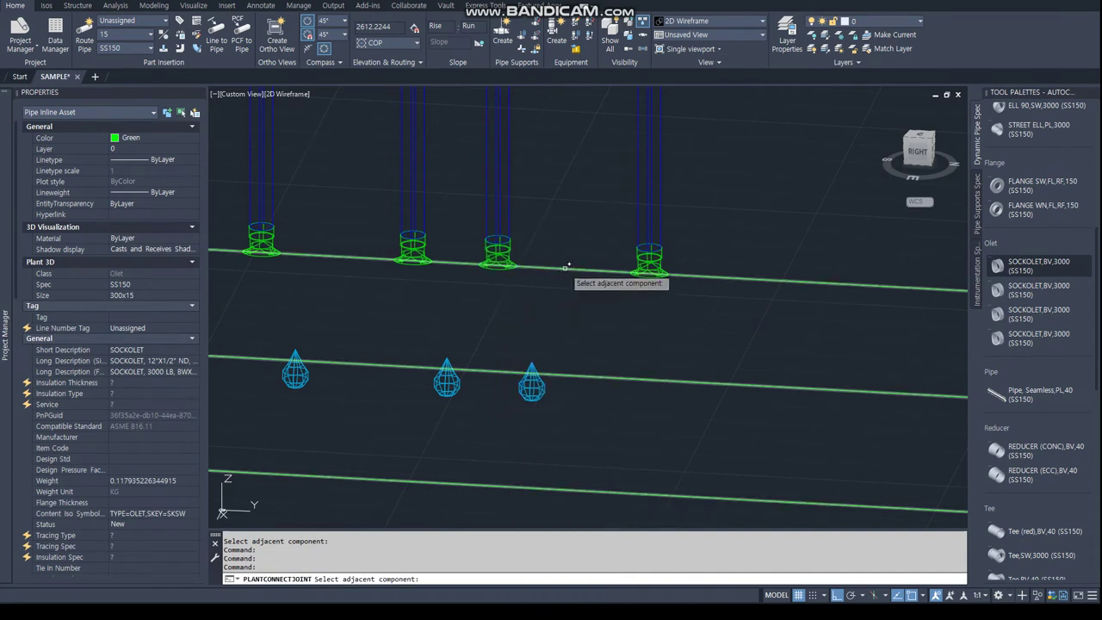
click(414, 251)
right_click(414, 252)
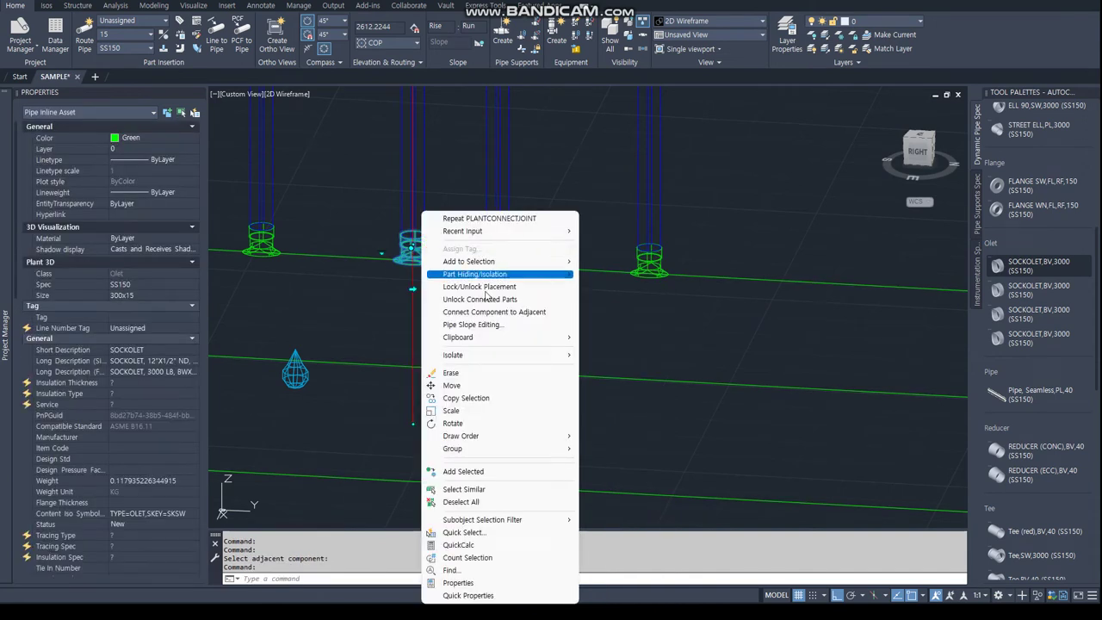
click(486, 307)
key(Escape)
scroll(335, 261, down, 4)
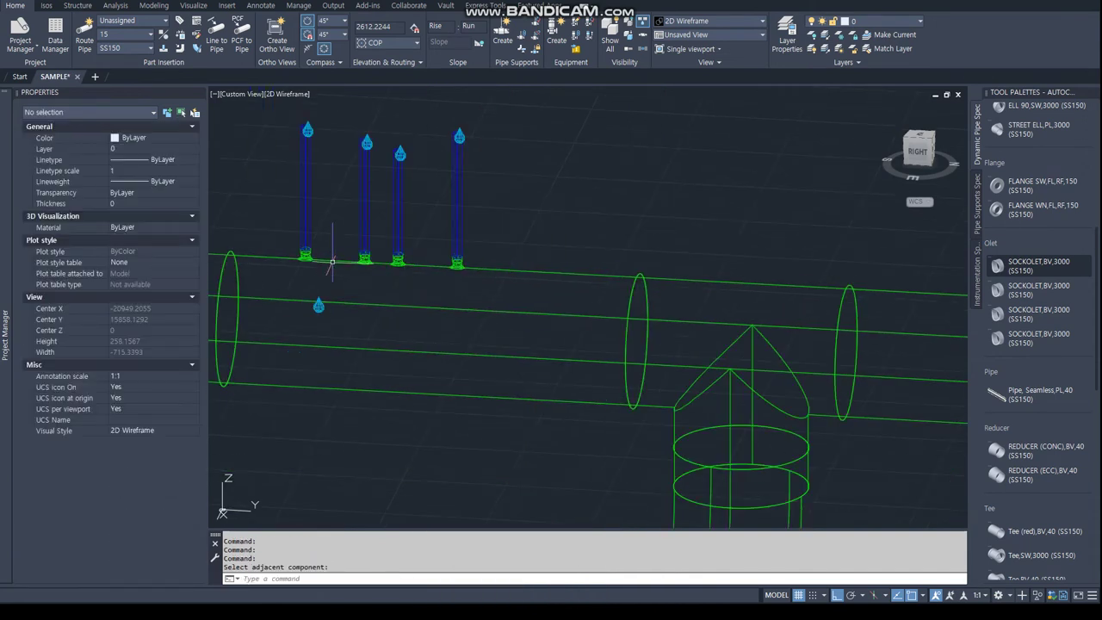
Connect the first olet on the pipe to its adjacent component and zoom out.
click(306, 254)
right_click(308, 254)
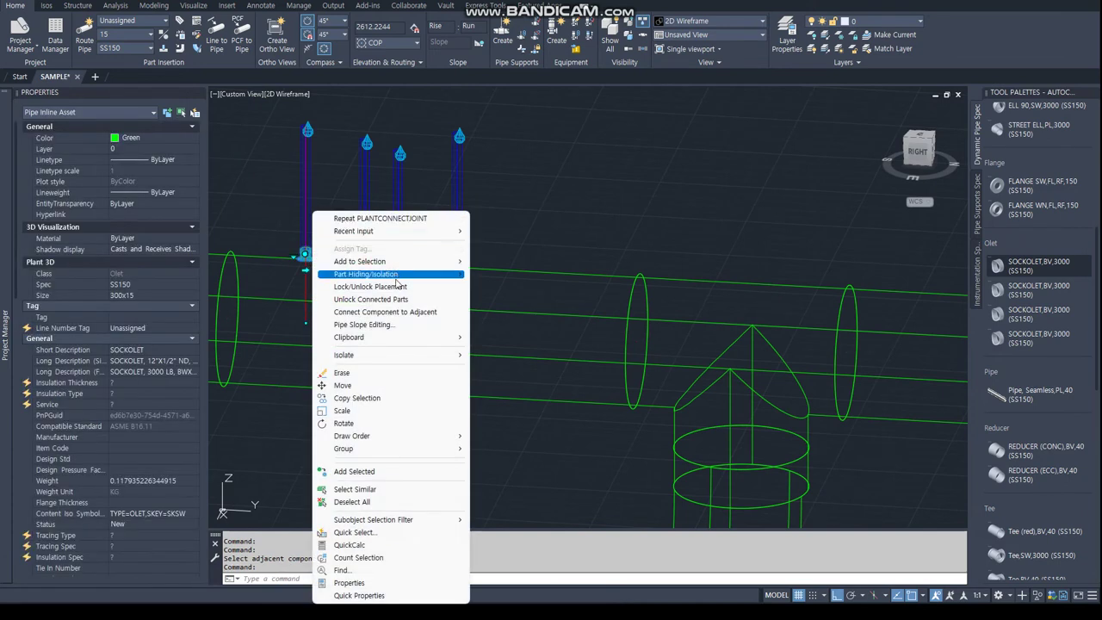
click(402, 313)
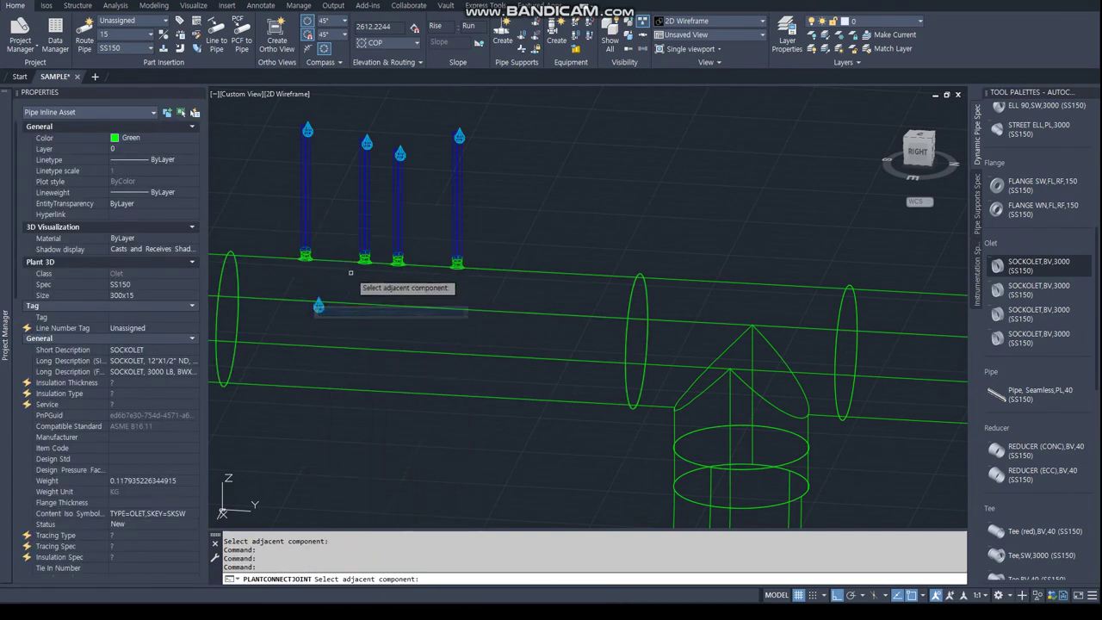
scroll(339, 261, down, 5)
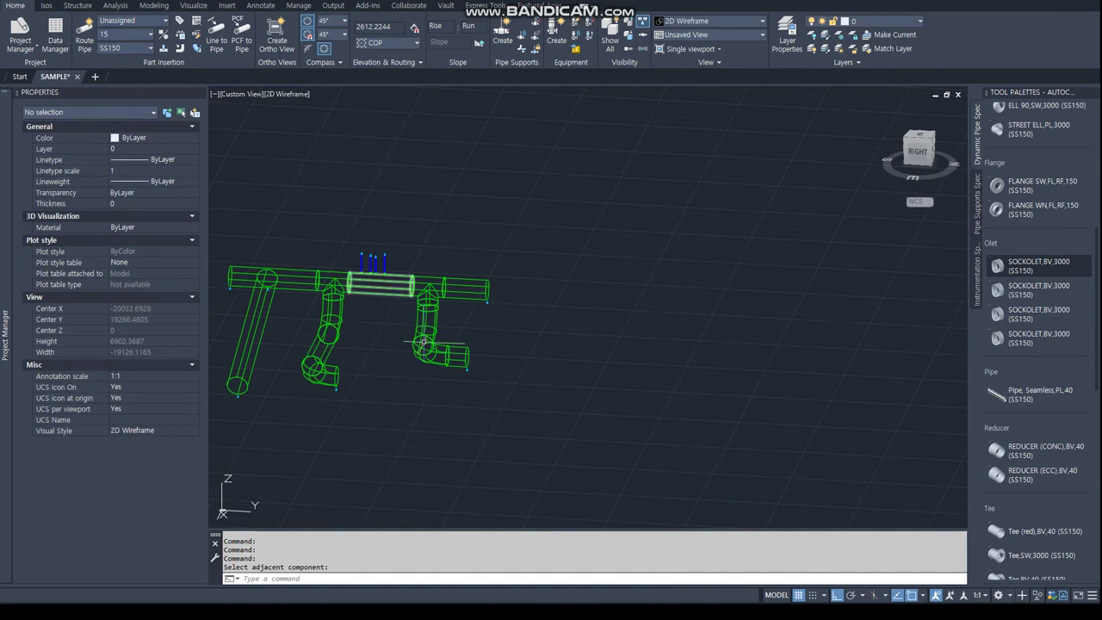
Orbit to an isometric view, centre the network, and select the header pipe.
shift+middle_drag(386, 374, 528, 406)
middle_drag(375, 299, 508, 279)
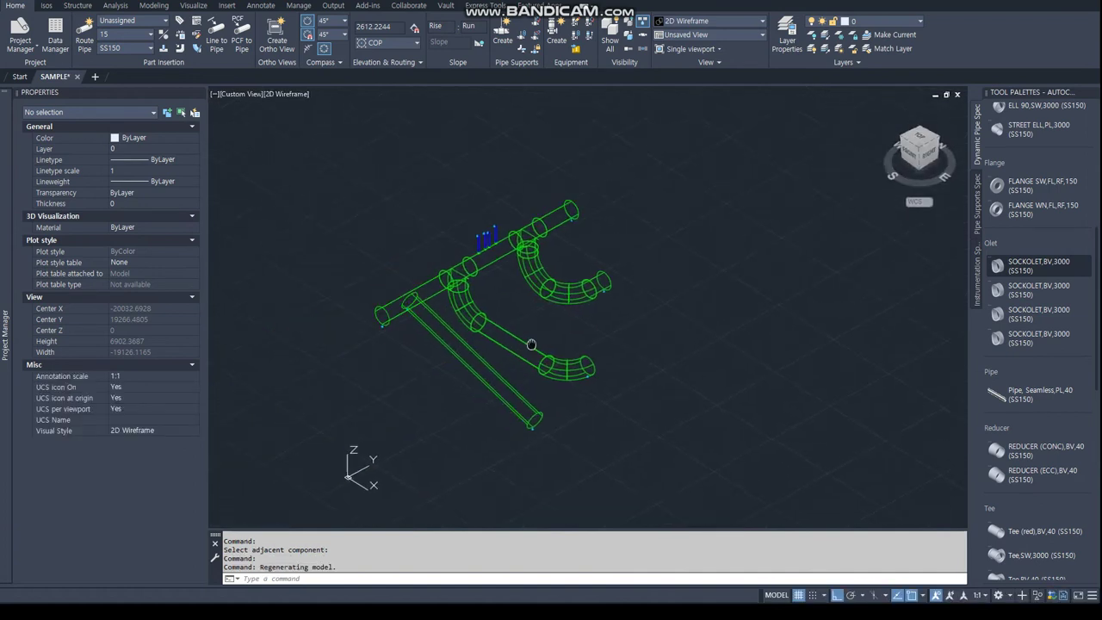
click(516, 261)
right_click(516, 261)
click(318, 170)
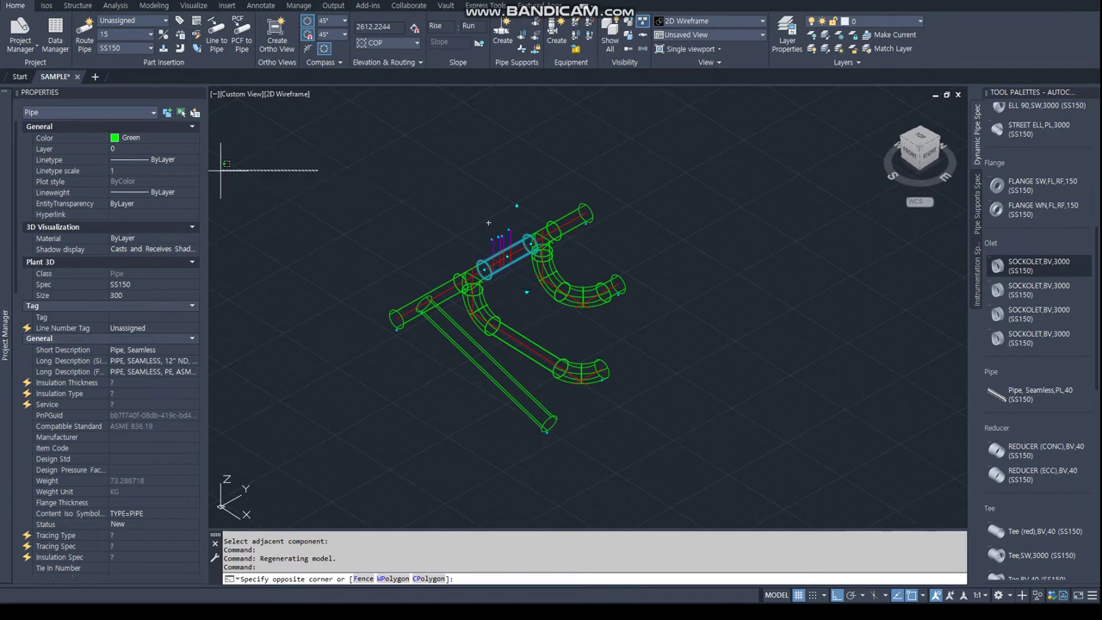
Review the dimension-display note in Notepad and return to the drawing.
key(alt+Tab)
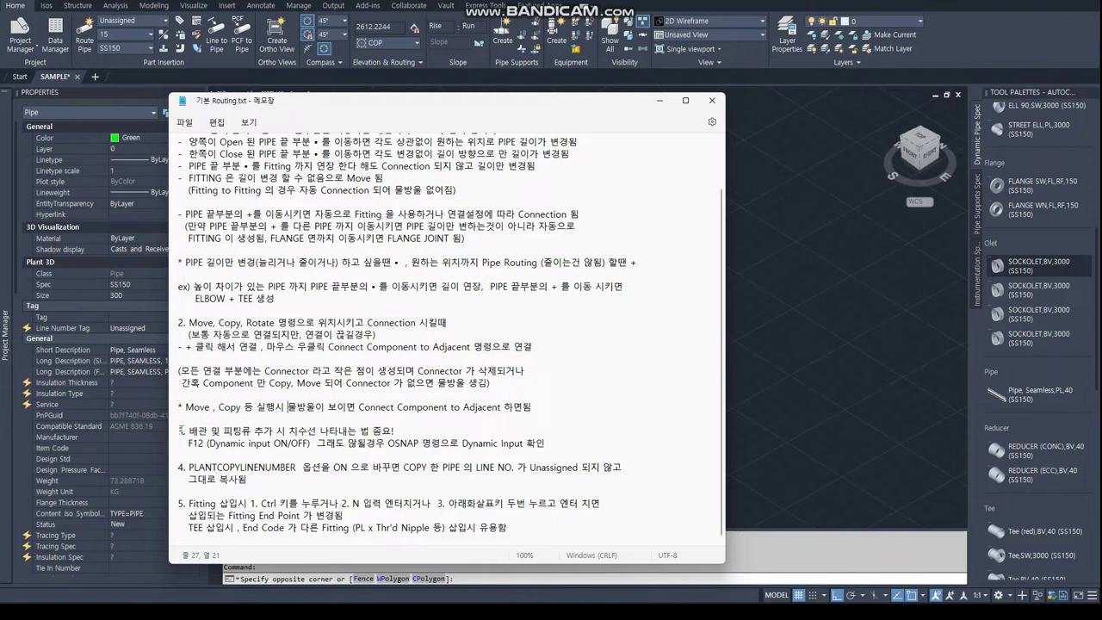
drag(180, 430, 557, 439)
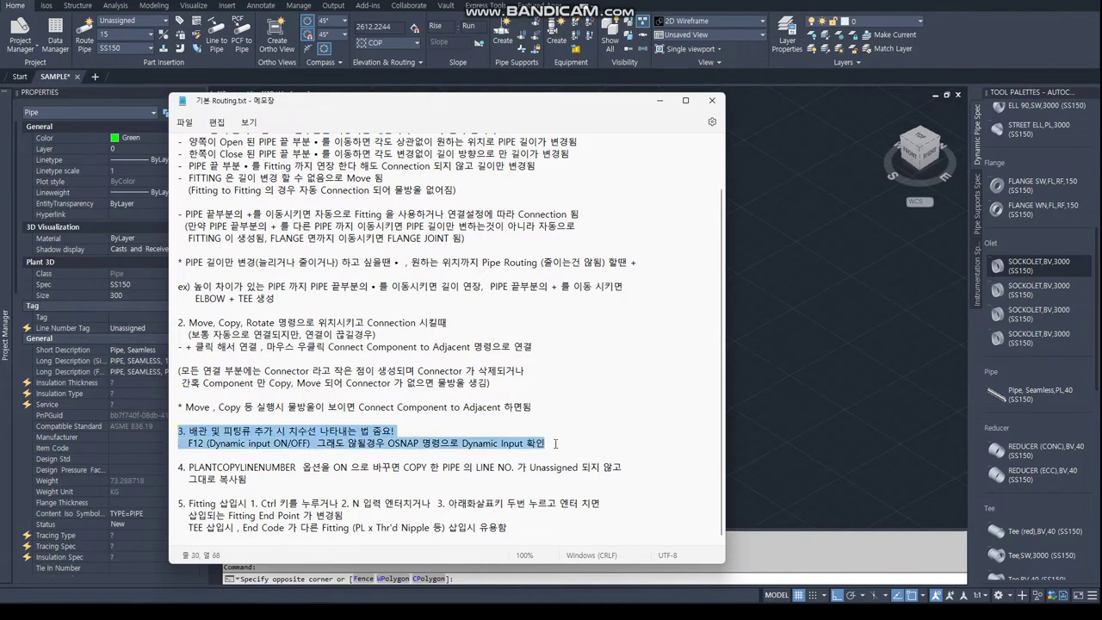
key(alt+Tab)
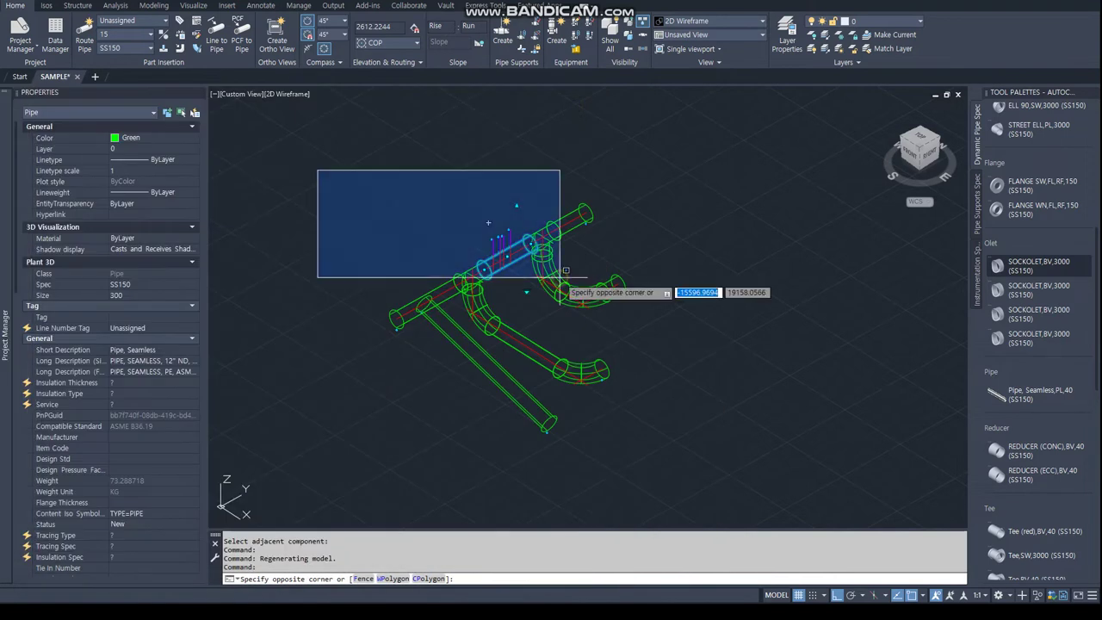
key(Escape)
Extend the header's end pipe to a new endpoint.
click(581, 215)
key(Escape)
click(592, 208)
click(684, 155)
key(Escape)
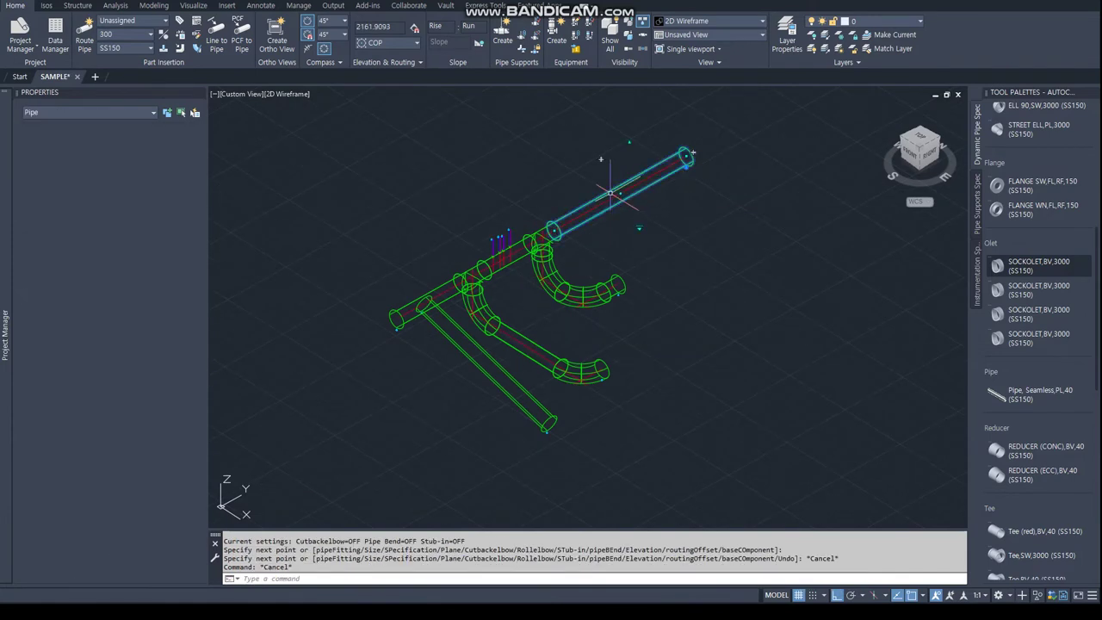
Route a short branch from the end pipe's midpoint, then undo it with U.
click(620, 193)
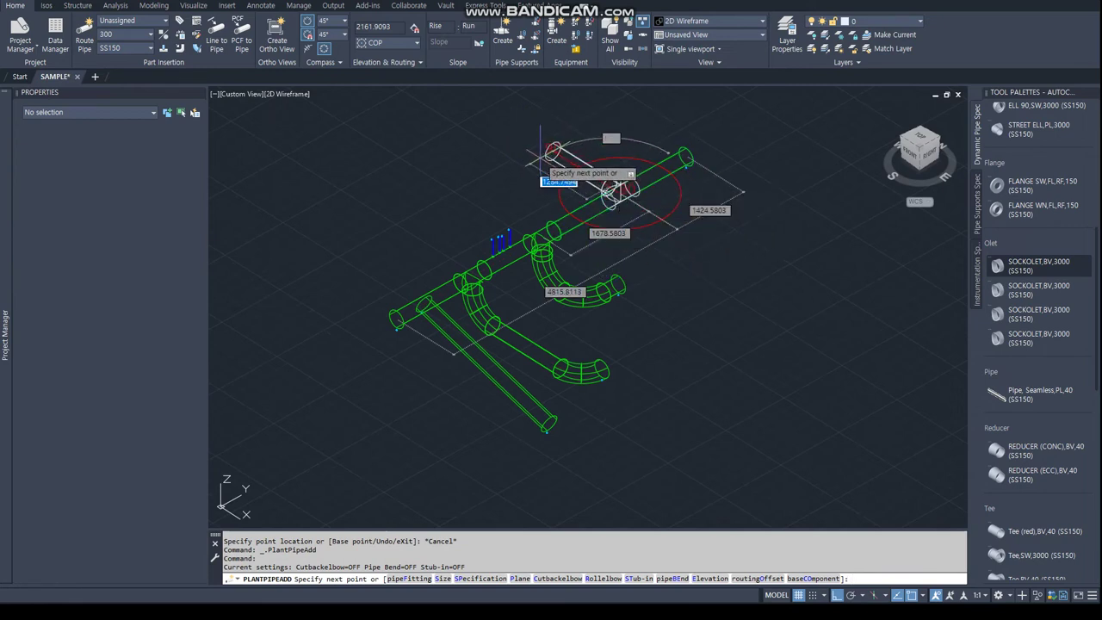
key(Tab)
key(Tab)
key(Tab)
key(Tab)
key(Tab)
key(Tab)
key(Tab)
key(Tab)
key(Tab)
key(Tab)
key(Tab)
key(Tab)
key(Tab)
key(Tab)
key(Tab)
key(Tab)
key(Tab)
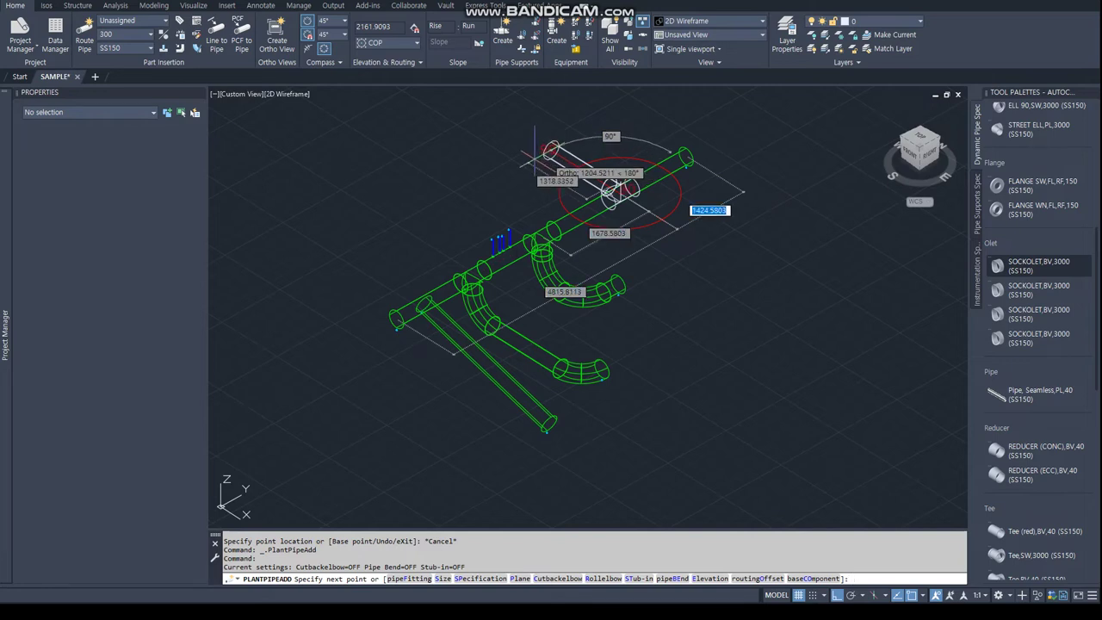
click(551, 156)
key(Escape)
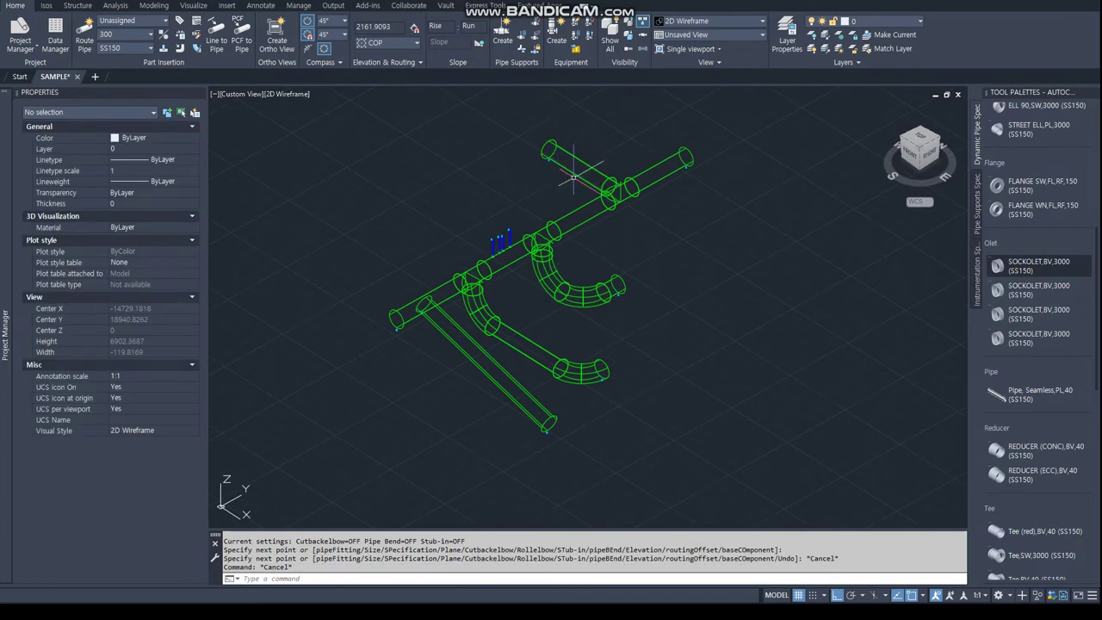
text(u)
key(Return)
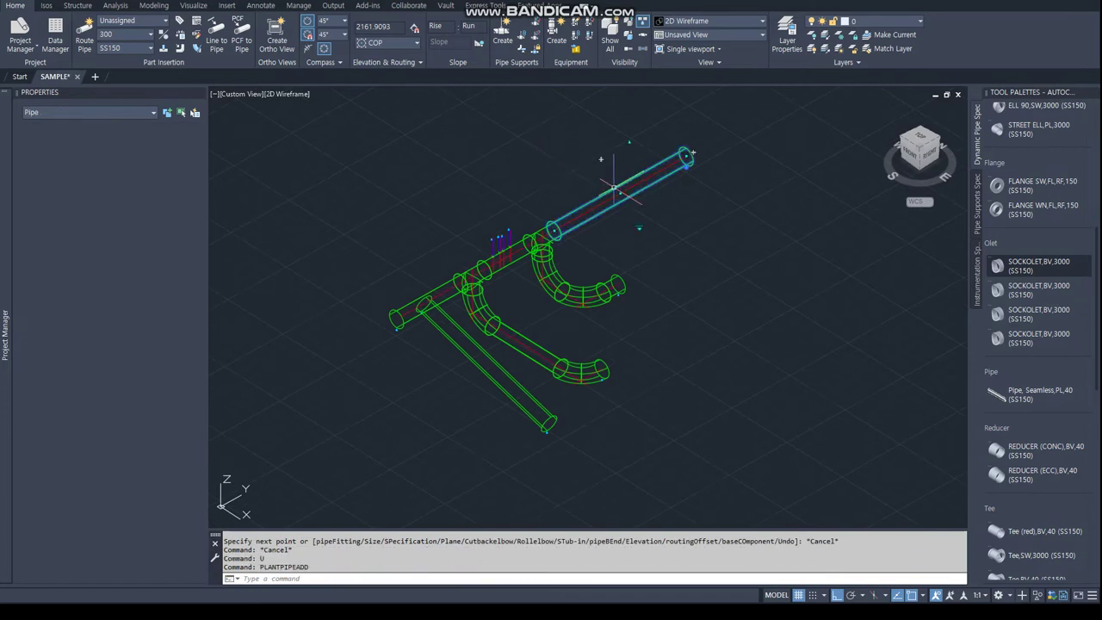
Route the new branch pipe from the midpoint after checking the F12 note, then enter OS.
click(620, 193)
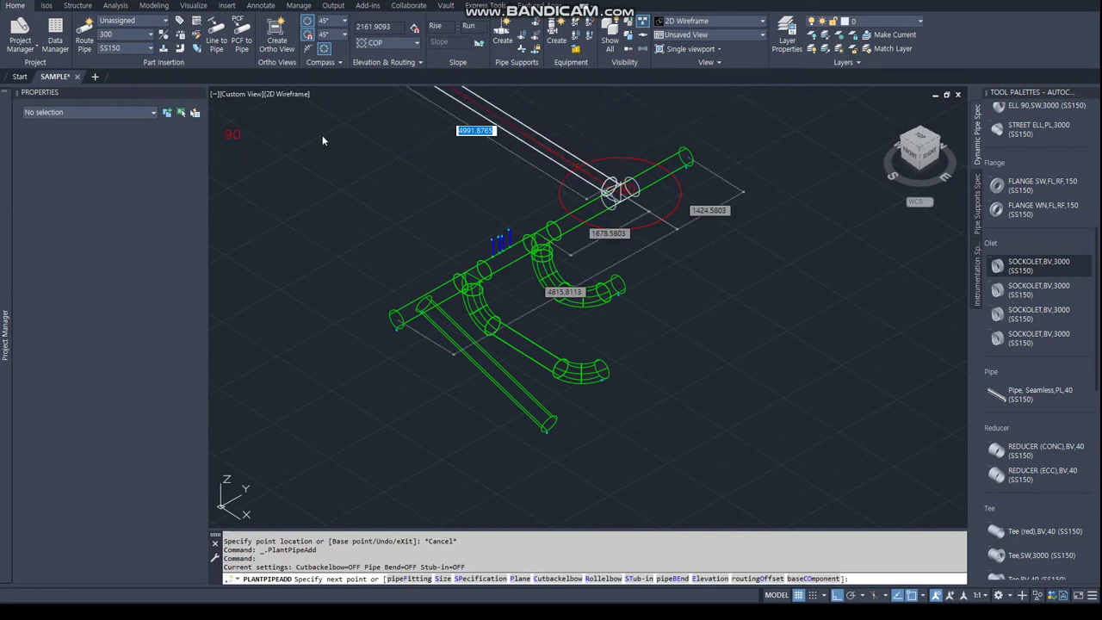
key(alt+Tab)
click(229, 393)
drag(160, 441, 285, 440)
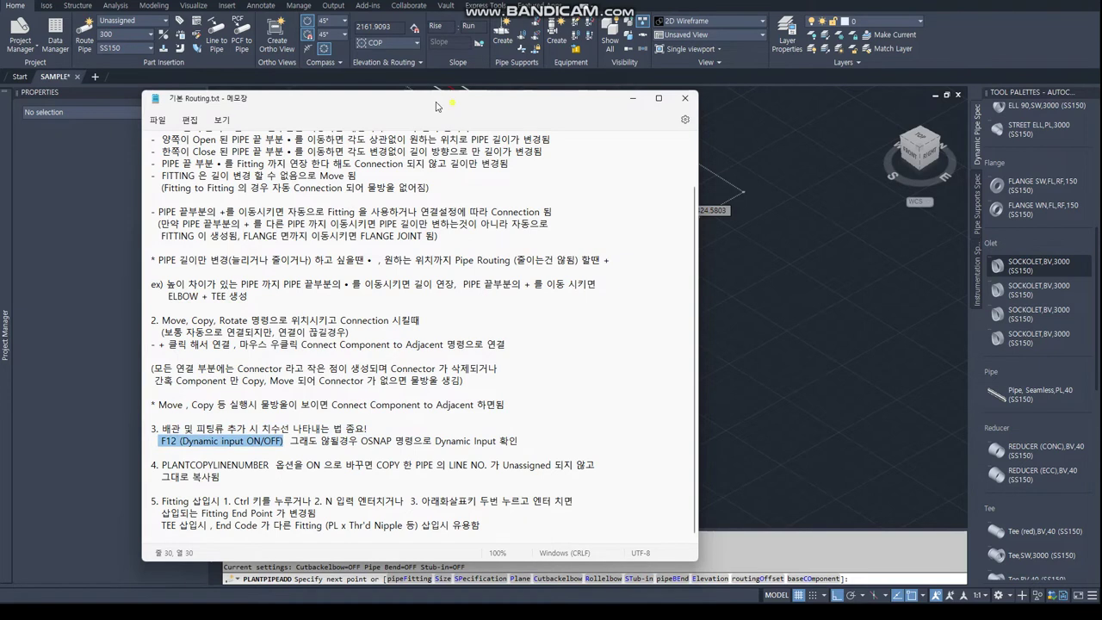
key(alt+Tab)
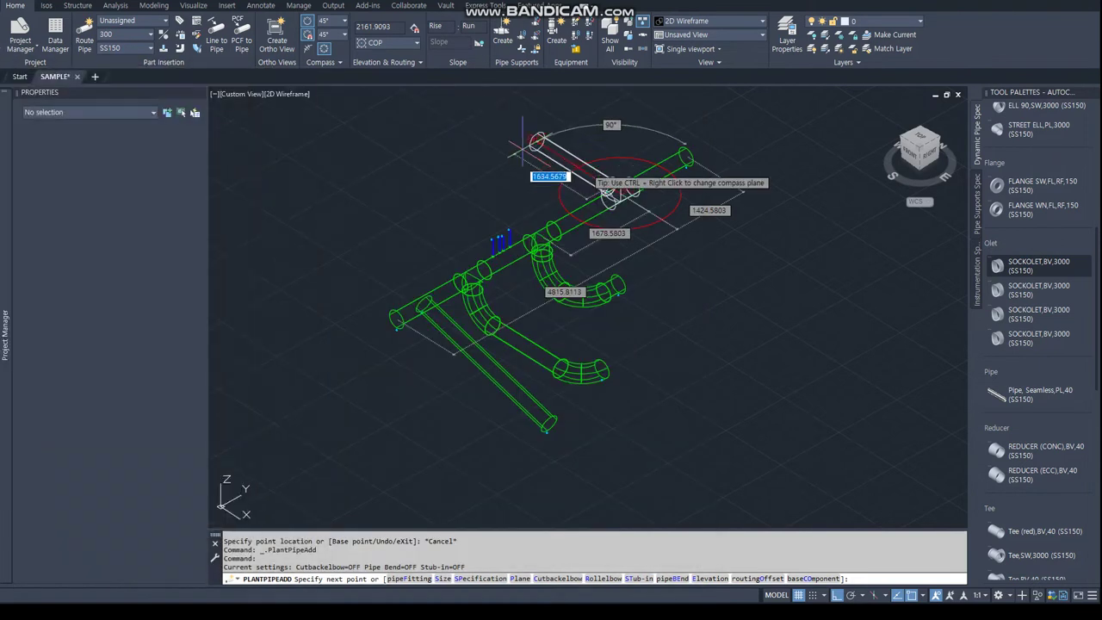
middle_drag(609, 193, 586, 372)
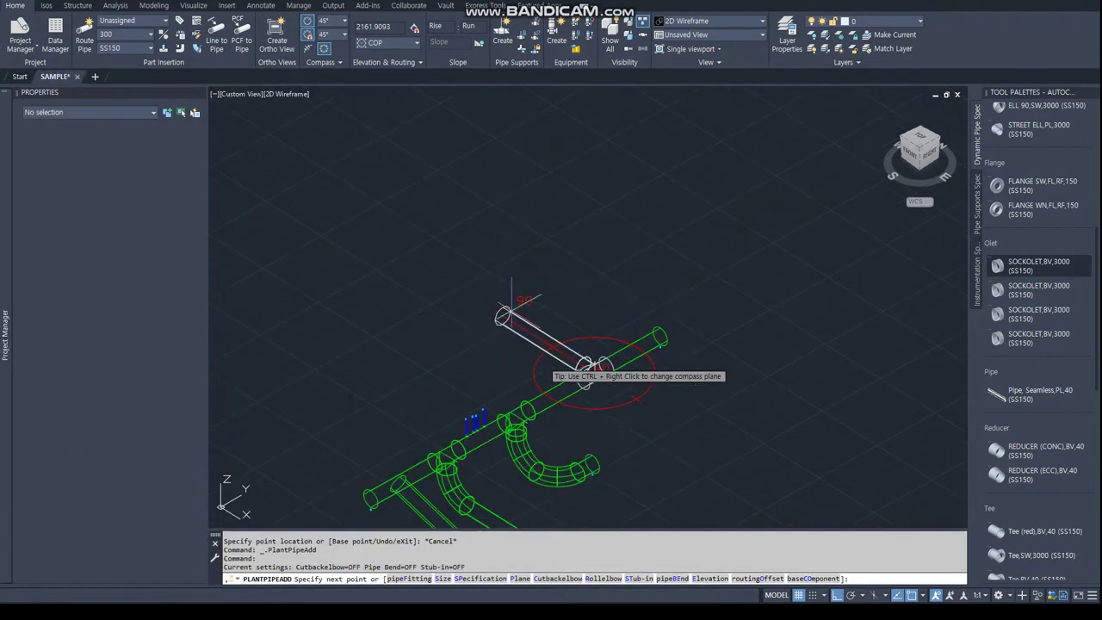
click(504, 318)
middle_drag(536, 319, 505, 219)
key(Escape)
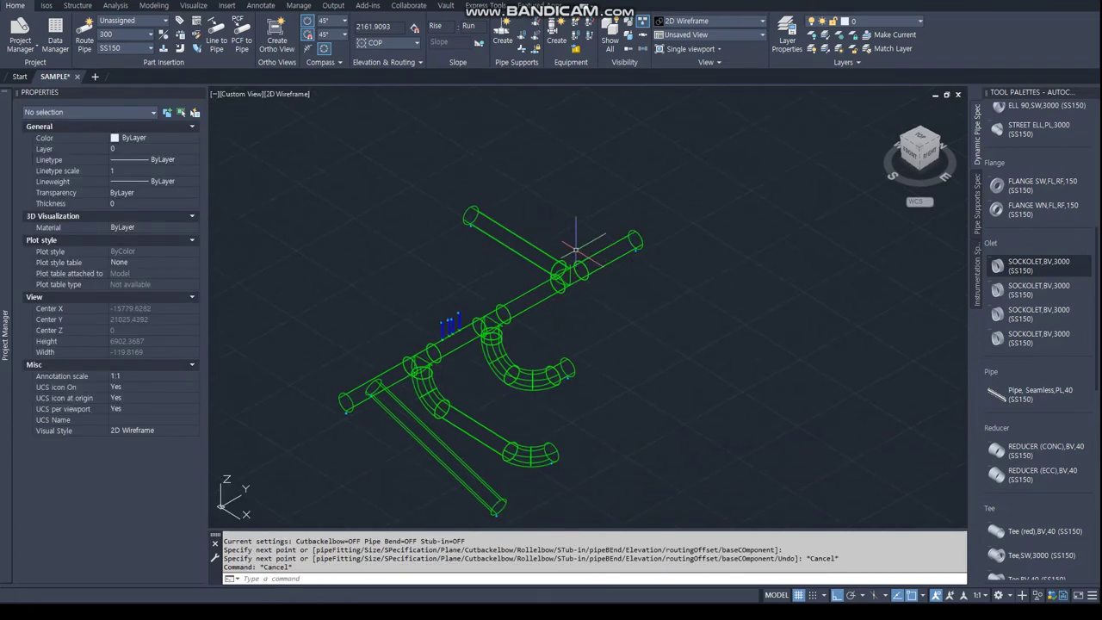
text(os)
key(Return)
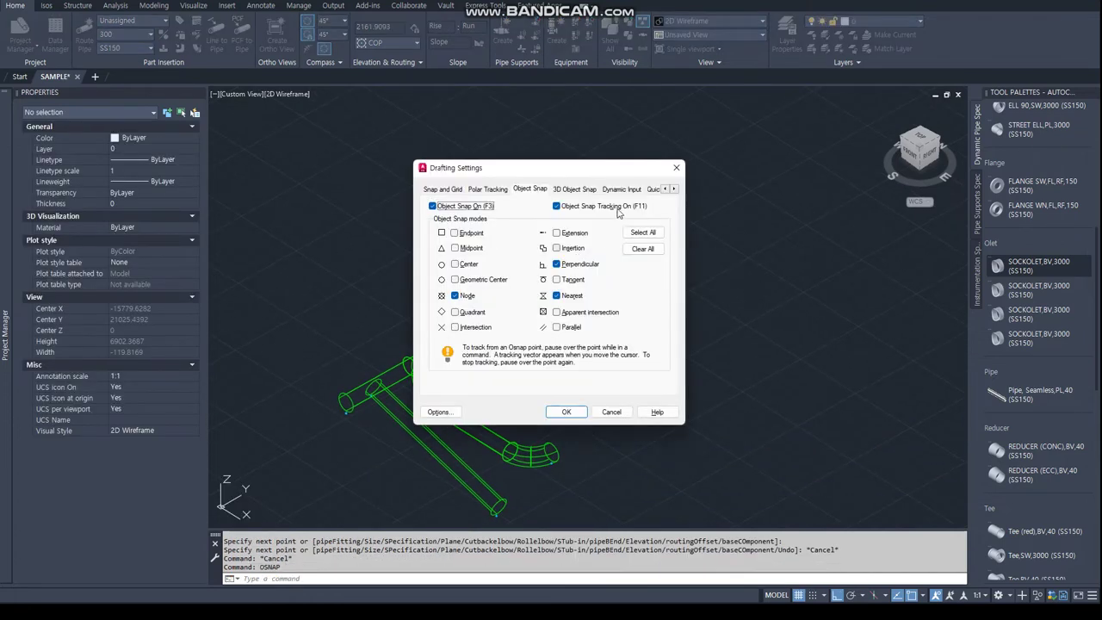
View the Dynamic Input settings, cancel Drafting Settings, and select the new upper branch pipe.
click(631, 188)
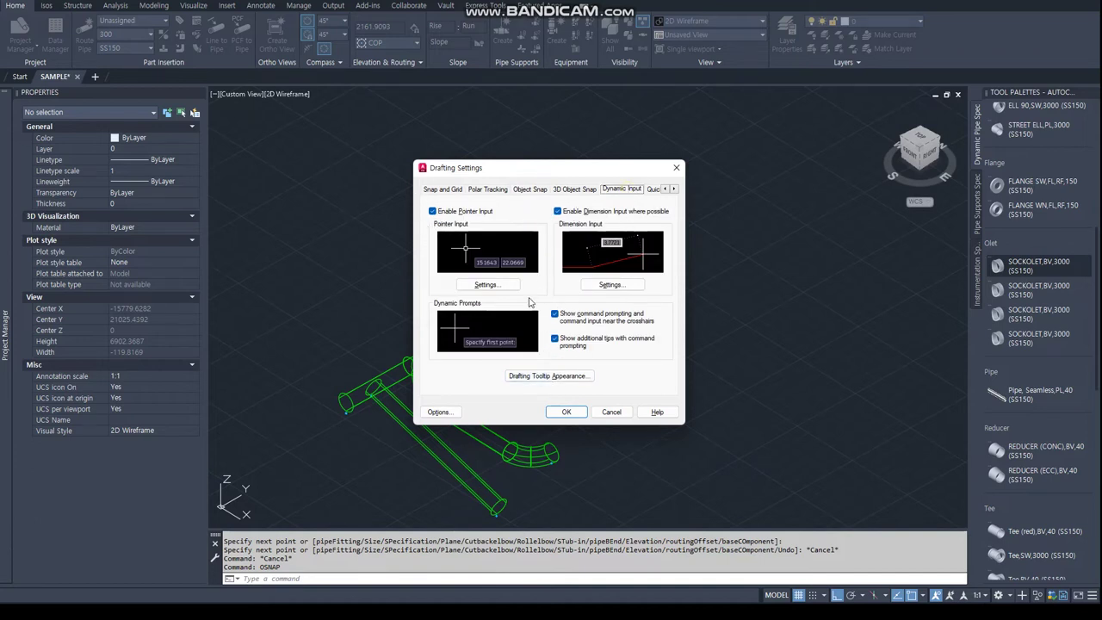
click(612, 413)
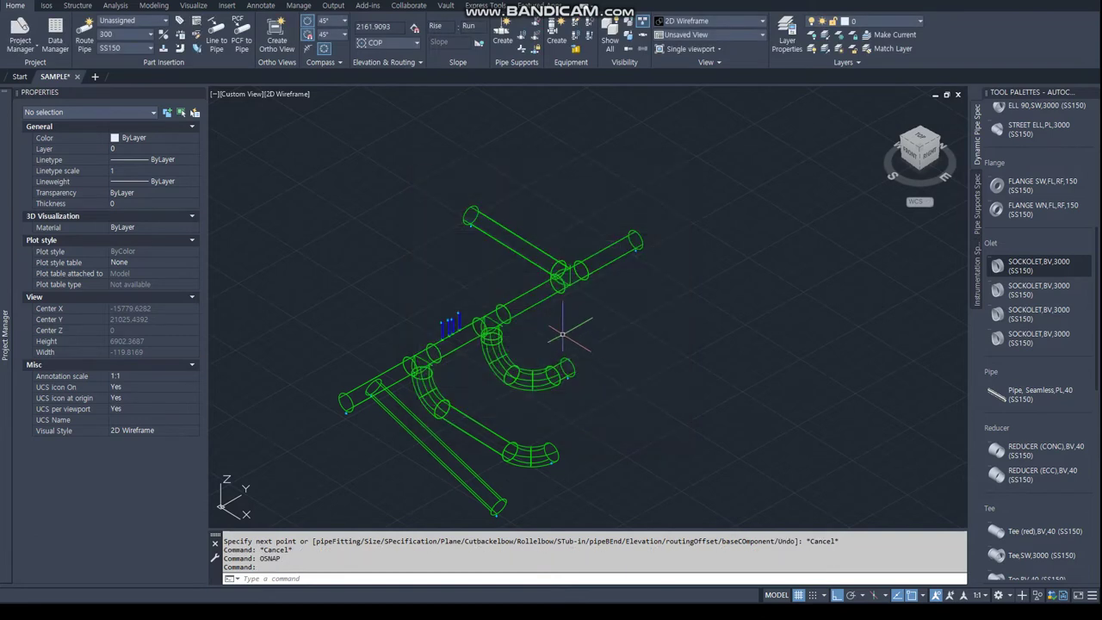
click(506, 232)
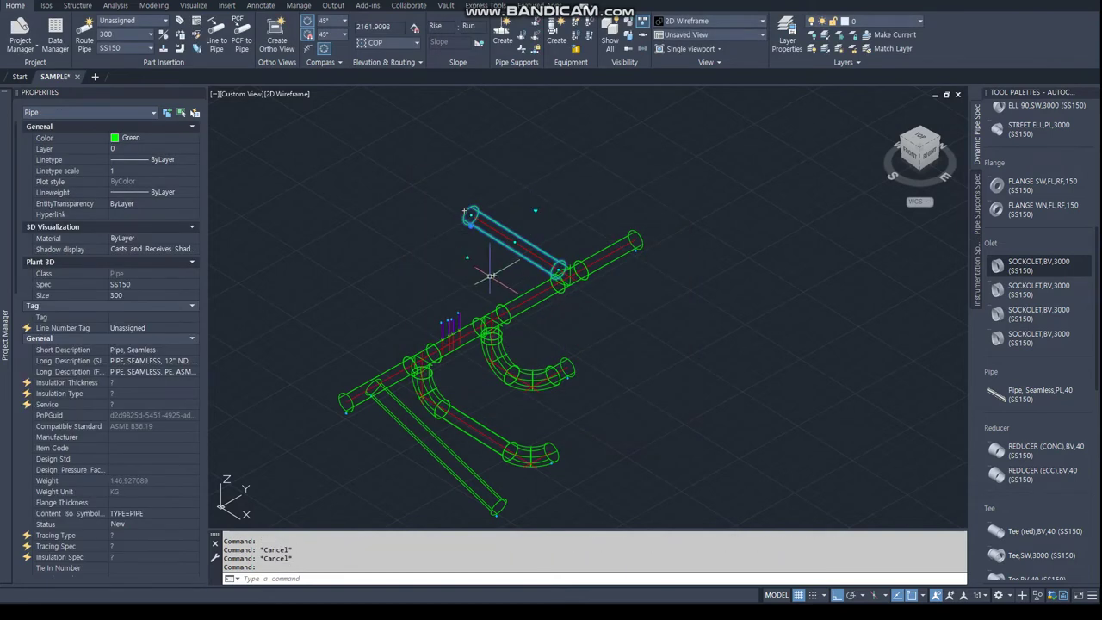
Route a pipe from the upper branch's midpoint down toward the olets.
click(514, 243)
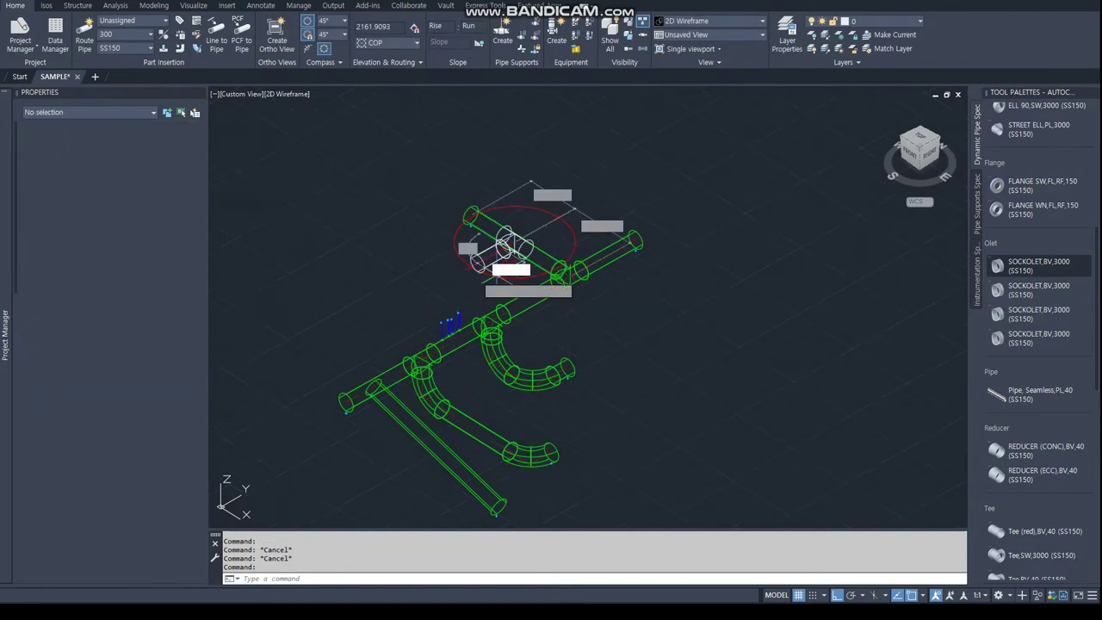
click(408, 299)
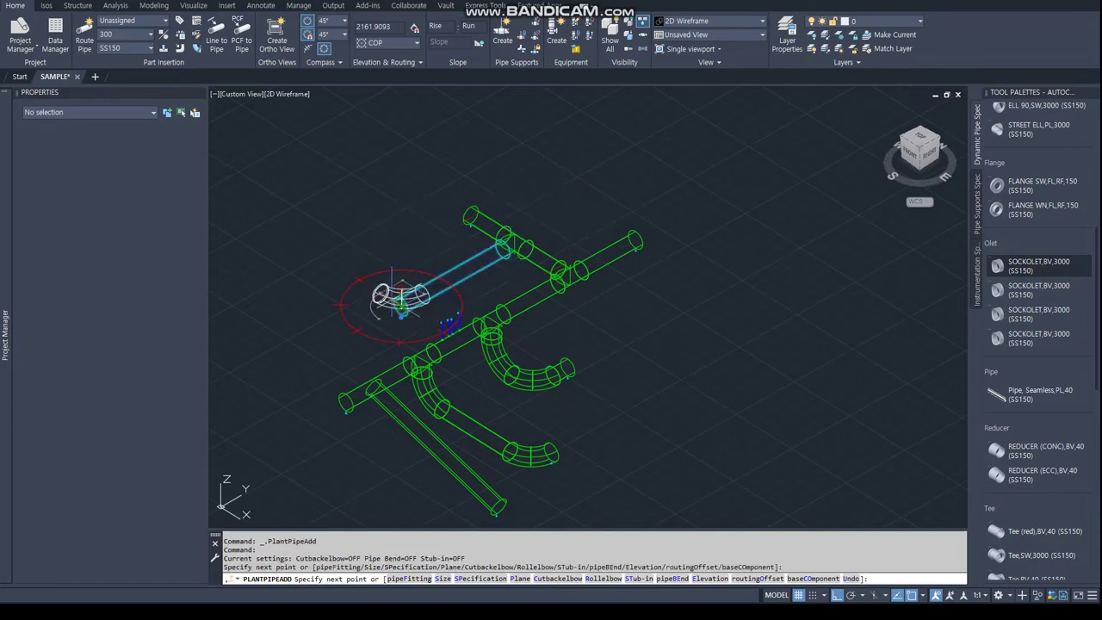
key(Escape)
key(Escape)
Reread the F12 note in Notepad, then select the new lower-left pipe.
key(alt+Tab)
click(205, 392)
drag(132, 380, 339, 382)
click(388, 375)
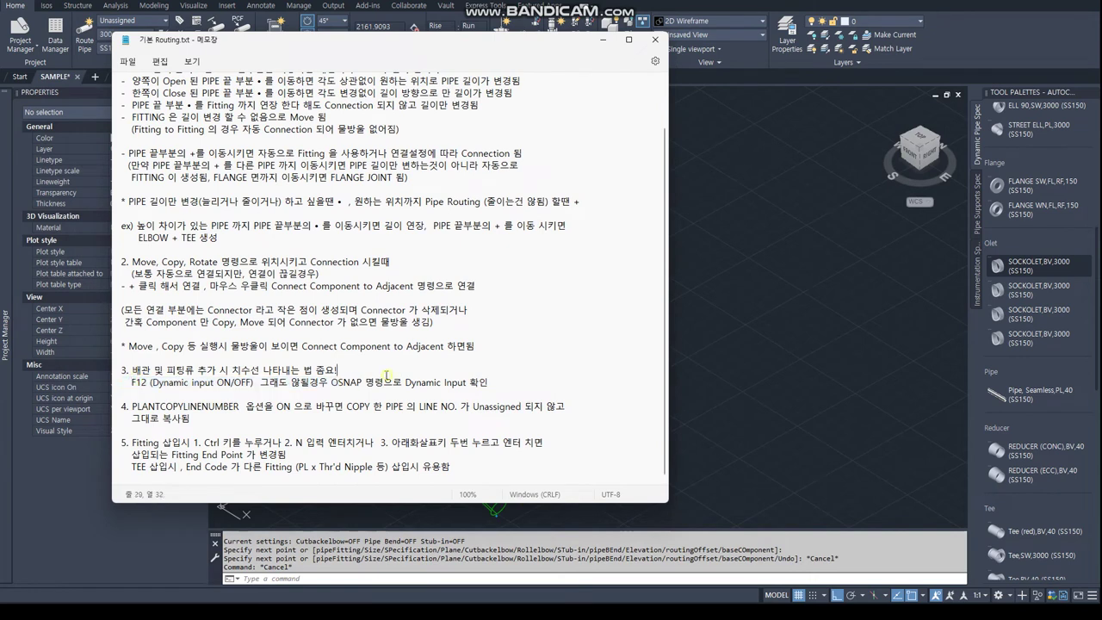
key(alt+Tab)
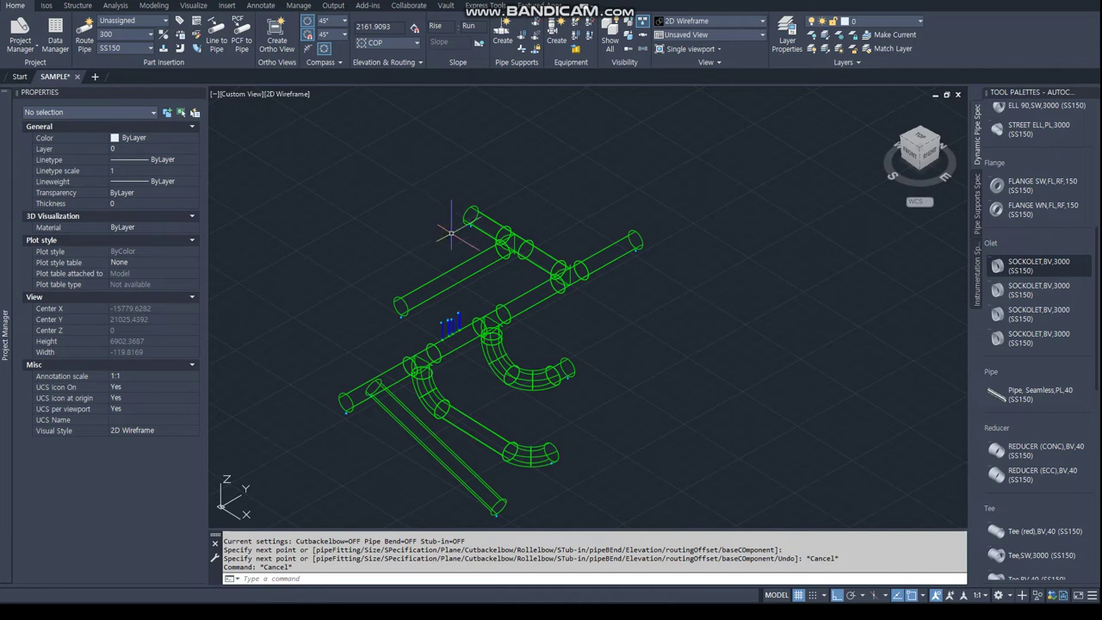
click(486, 271)
Select all connected parts and assign them the new line number tag P-1001.
right_click(486, 271)
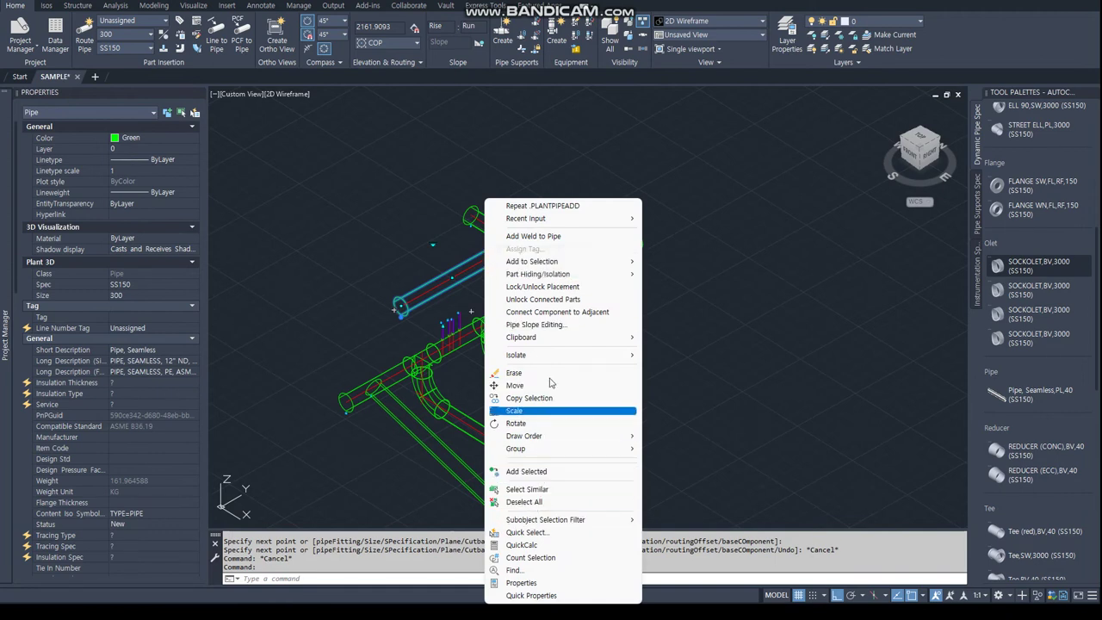
mouse_move(532, 261)
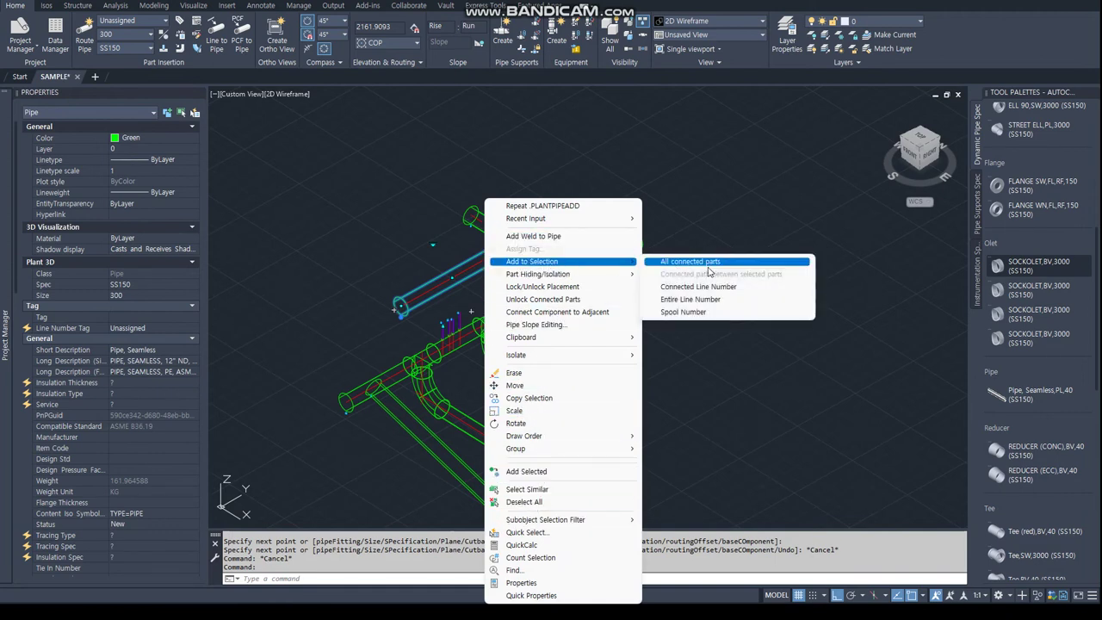
click(708, 262)
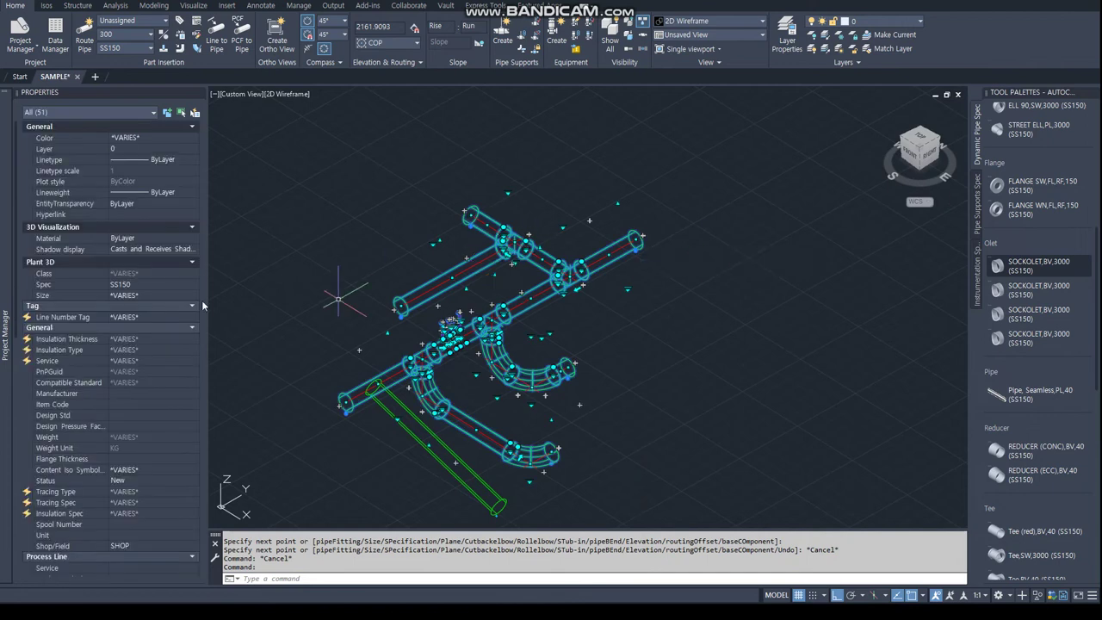
click(194, 317)
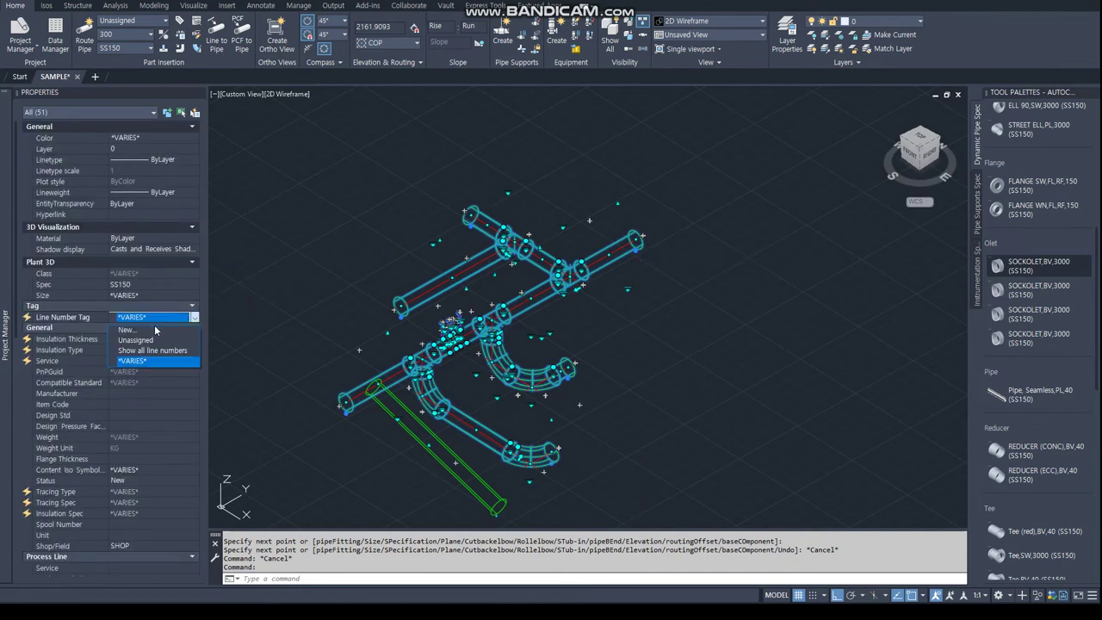
click(156, 330)
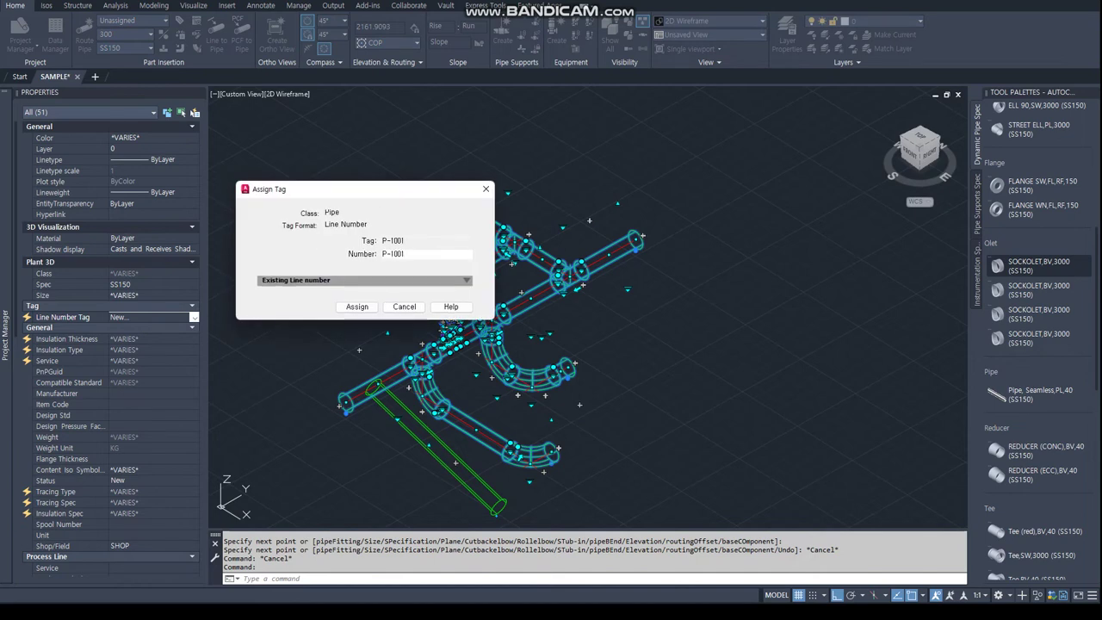
key(Return)
key(Escape)
key(Escape)
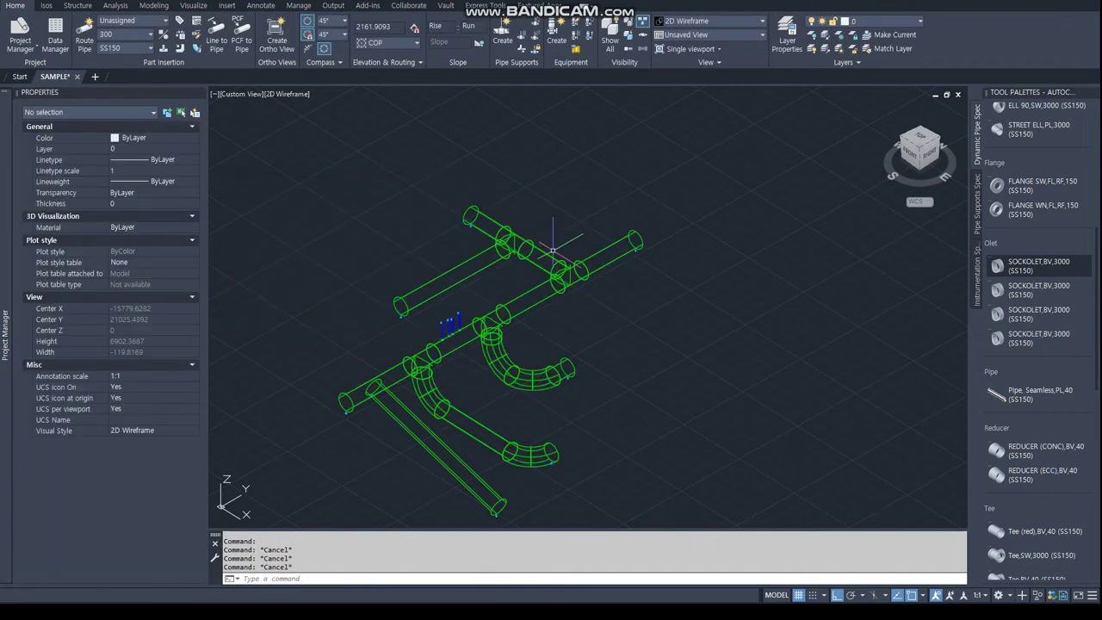
click(553, 249)
Copy the entire P-1001 line number to the upper left of the drawing.
right_click(555, 250)
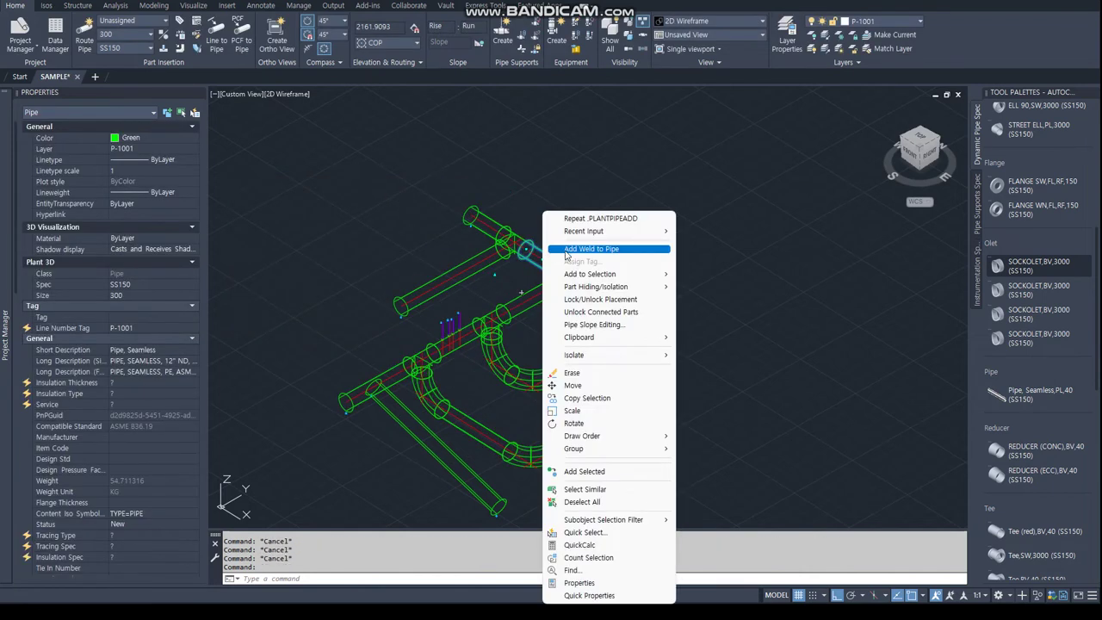
mouse_move(590, 274)
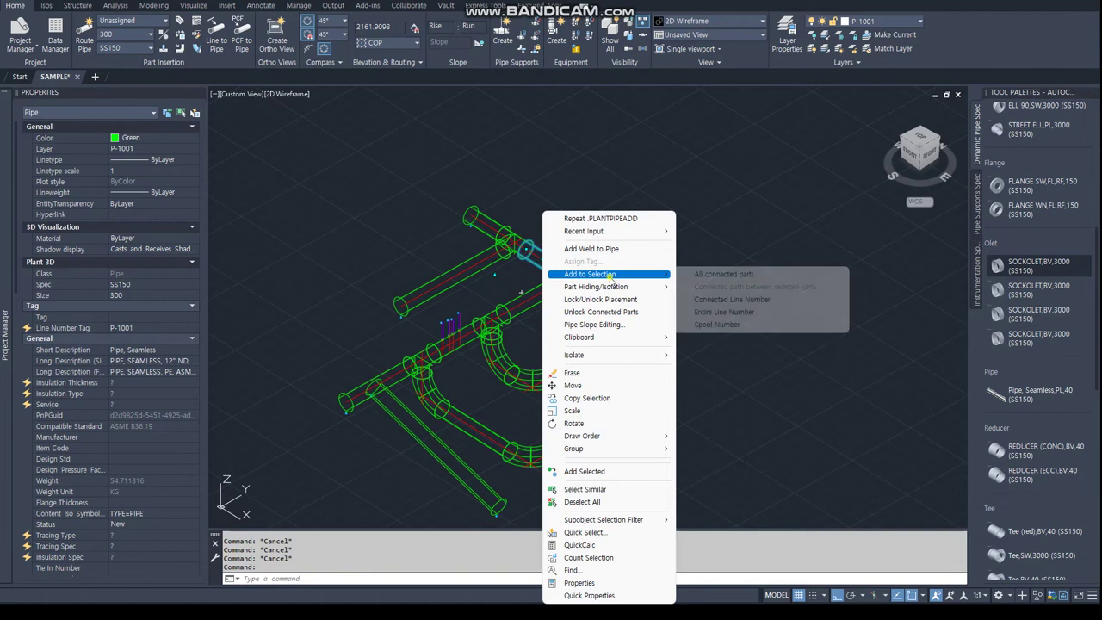
click(746, 318)
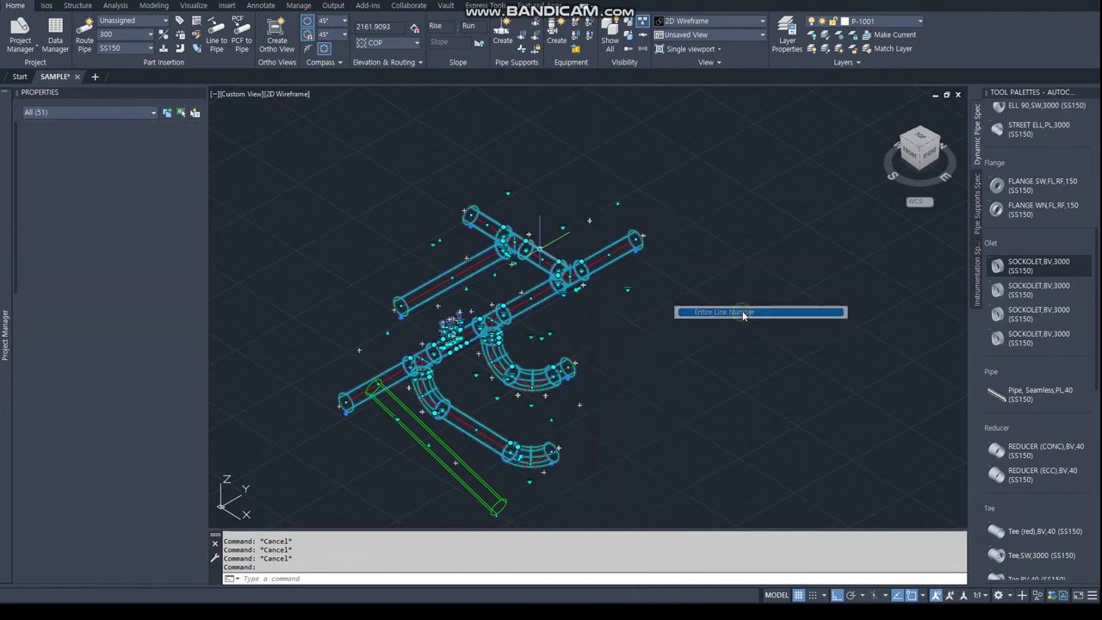
right_click(614, 245)
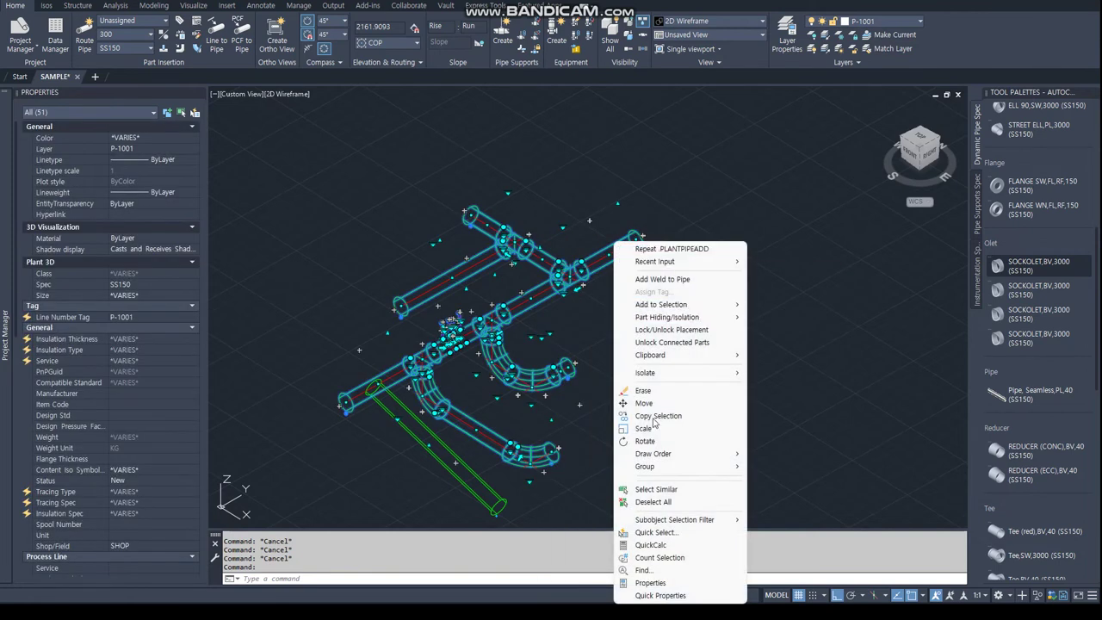
click(663, 416)
scroll(522, 202, down, 2)
click(659, 327)
click(432, 227)
key(Return)
Select a copied pipe, find its line number Unassigned, and switch to the routing notes.
scroll(432, 228, up, 1)
scroll(432, 230, up, 2)
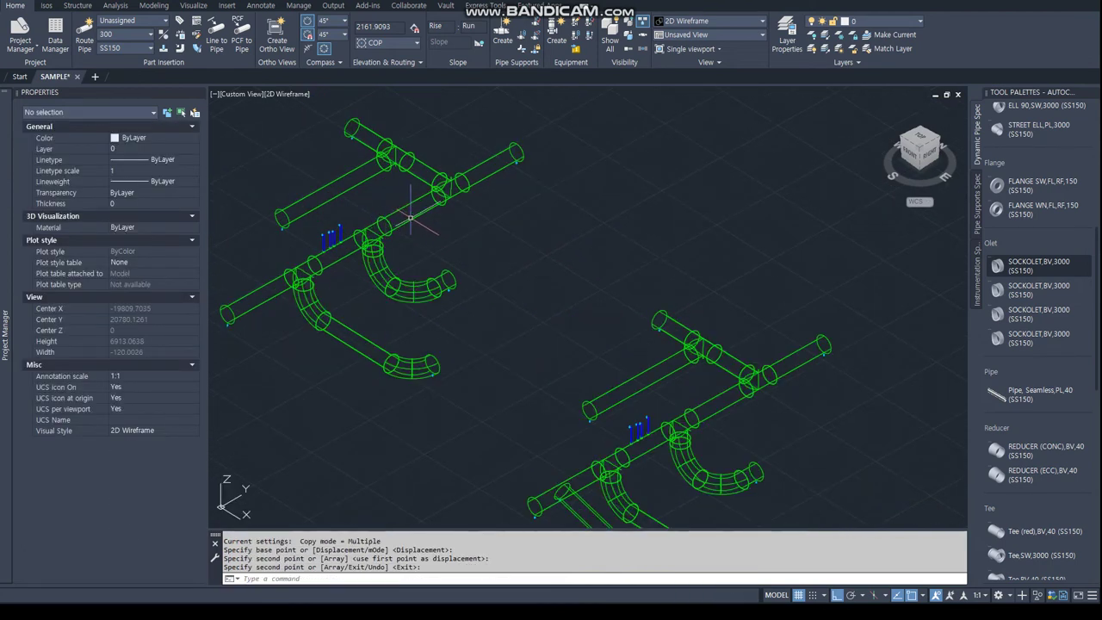
scroll(444, 234, up, 2)
click(498, 224)
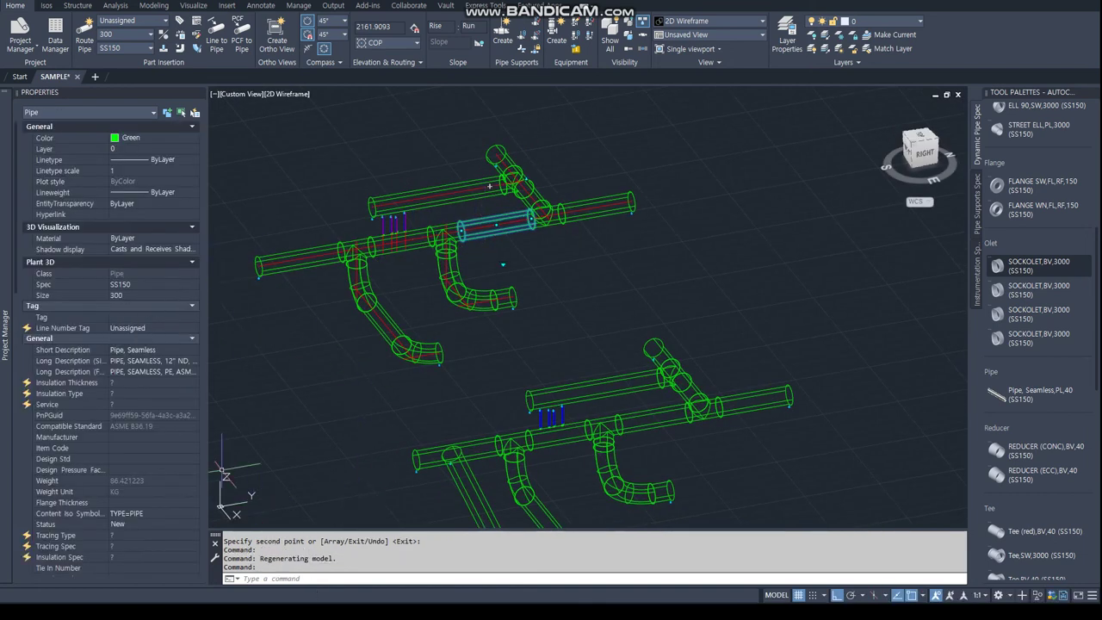
key(alt+Tab)
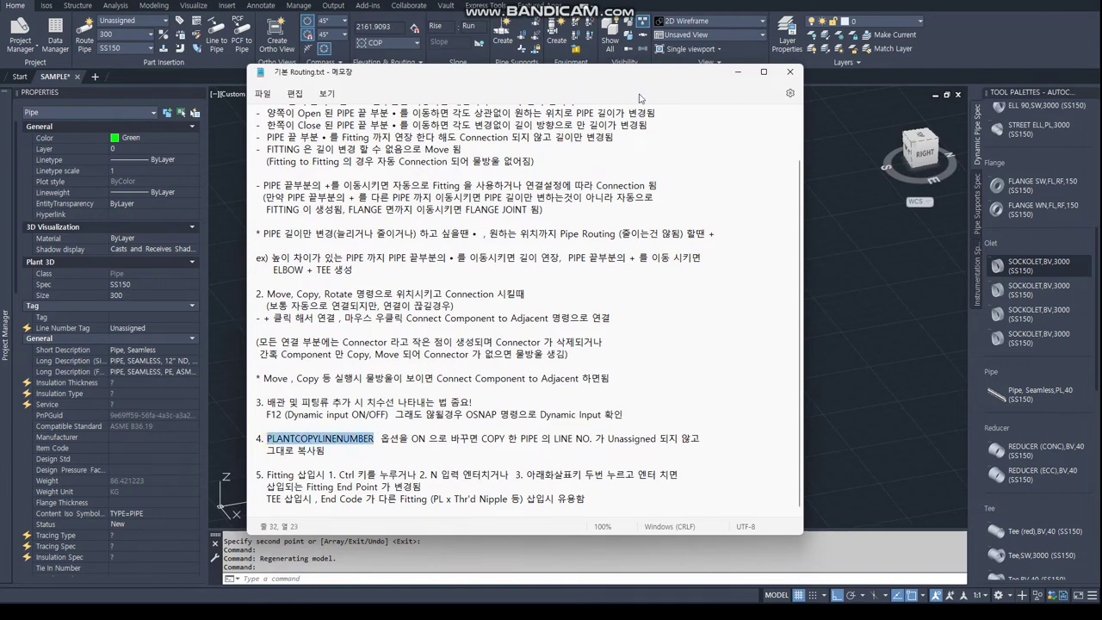
Minimize the routing notes and clear the pipe selection in the drawing.
click(736, 72)
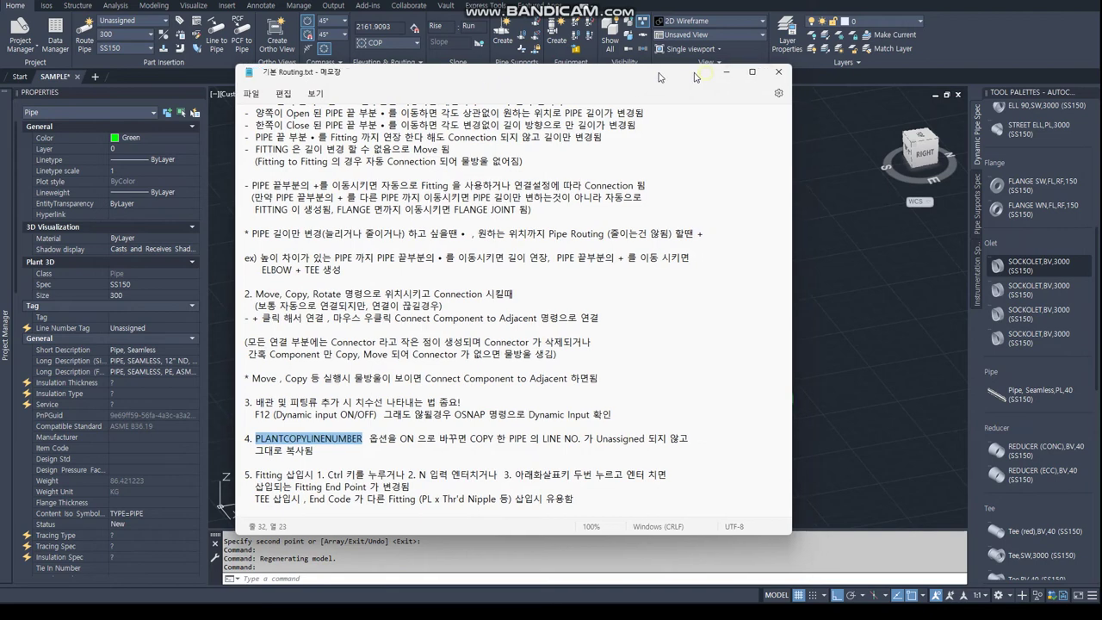
key(Escape)
key(Escape)
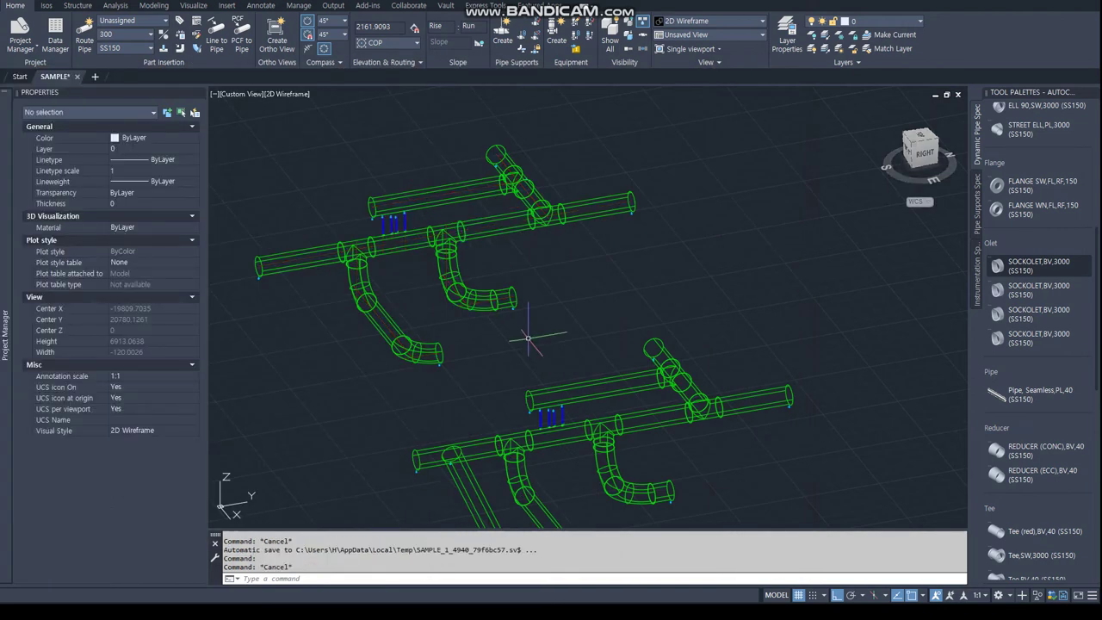
Switch PLANTCOPYLINENUMBER from OFF to ON, then select a pipe in the lower network.
text(PLANTCOP)
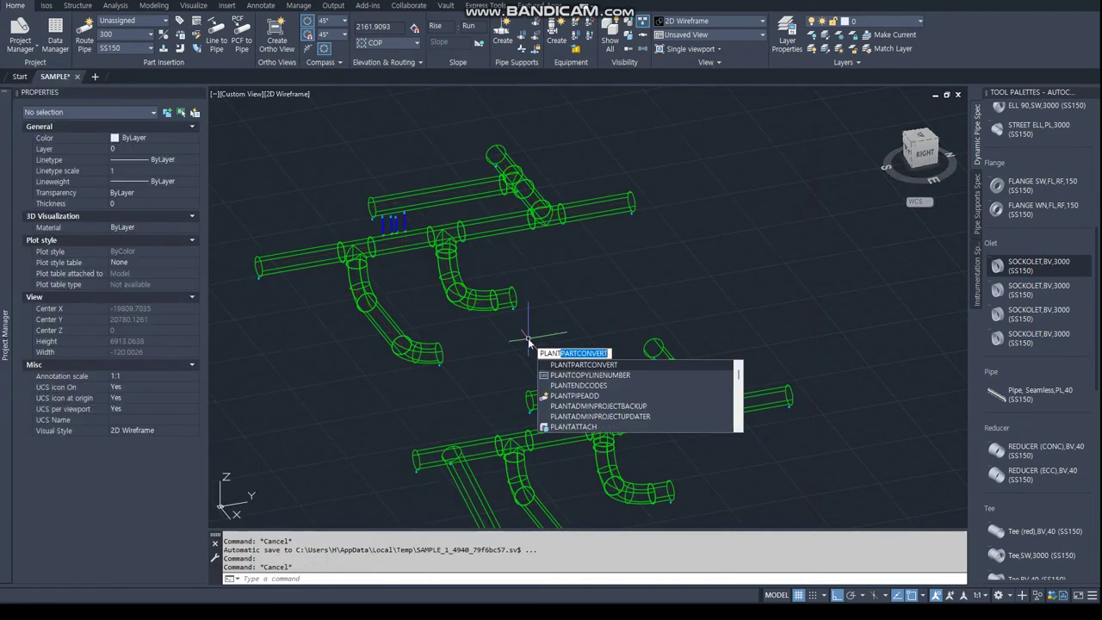
text(Y)
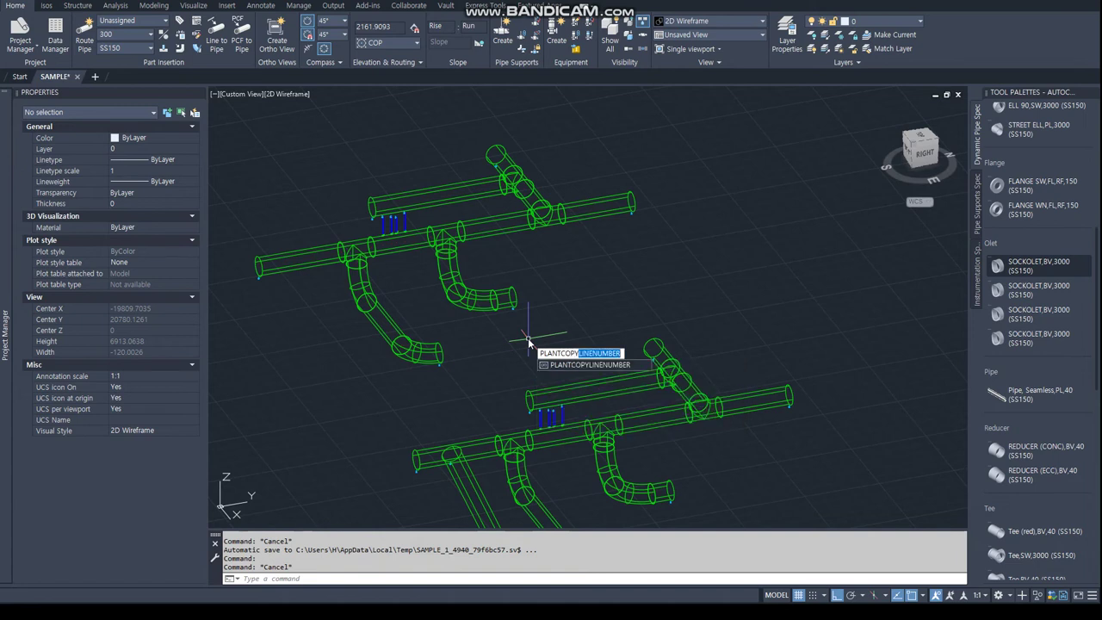
click(584, 365)
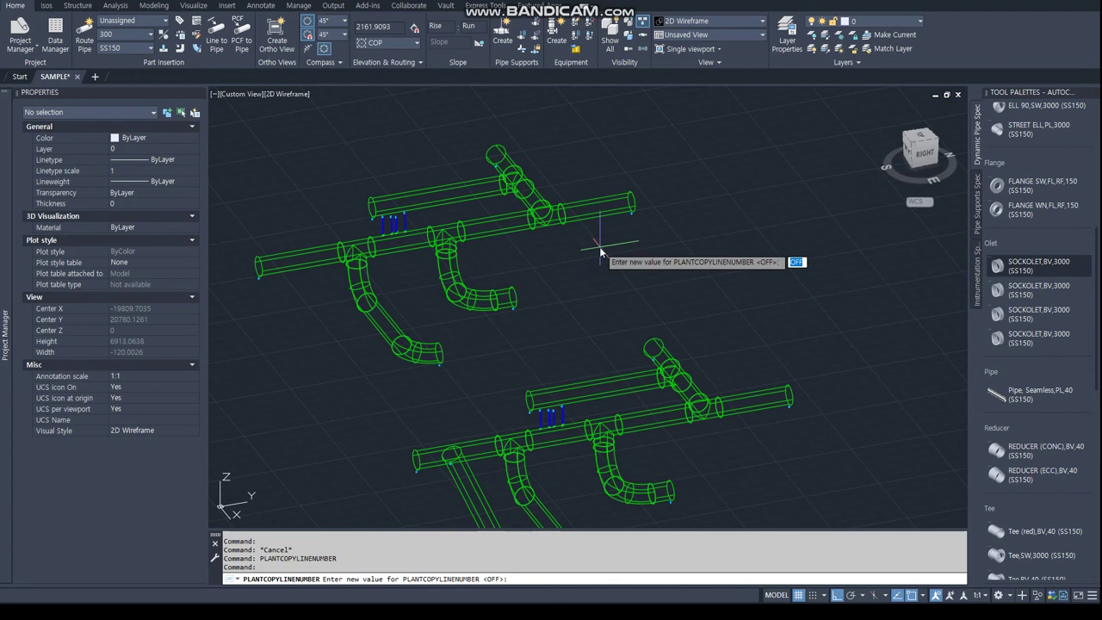
key(Return)
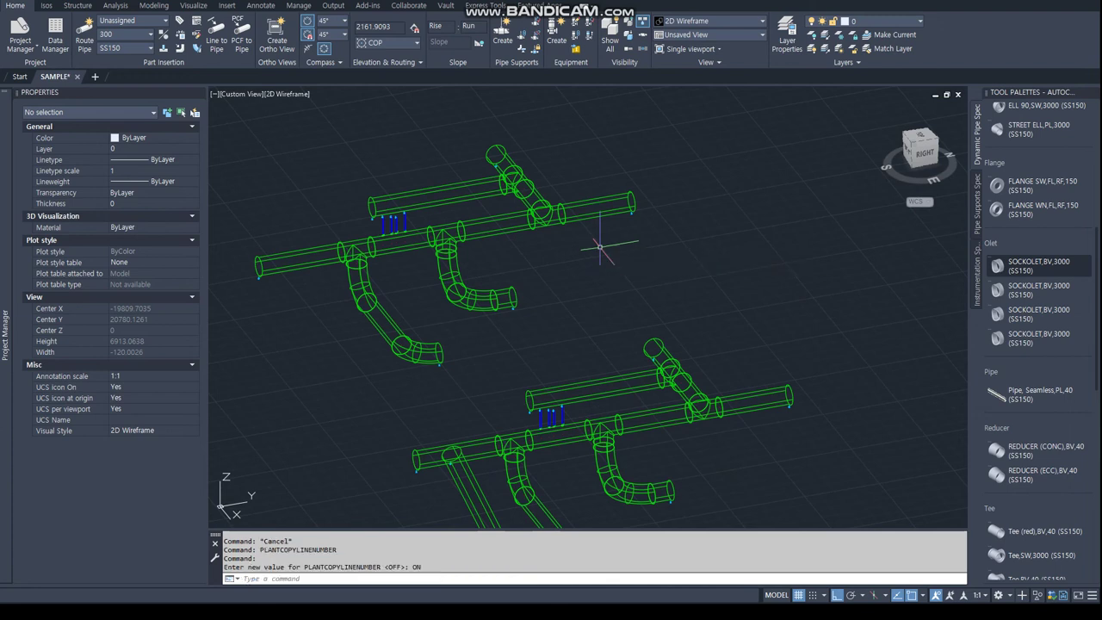
scroll(595, 247, down, 2)
click(634, 353)
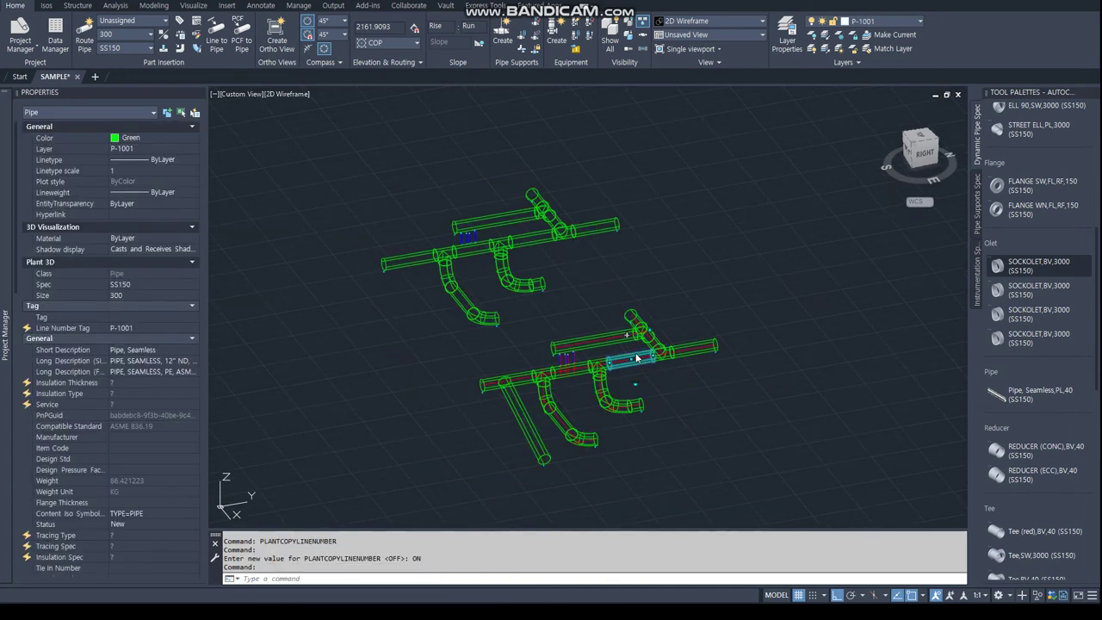
Copy the lower network's entire line number below the others and check that the copy keeps P-1001.
right_click(634, 353)
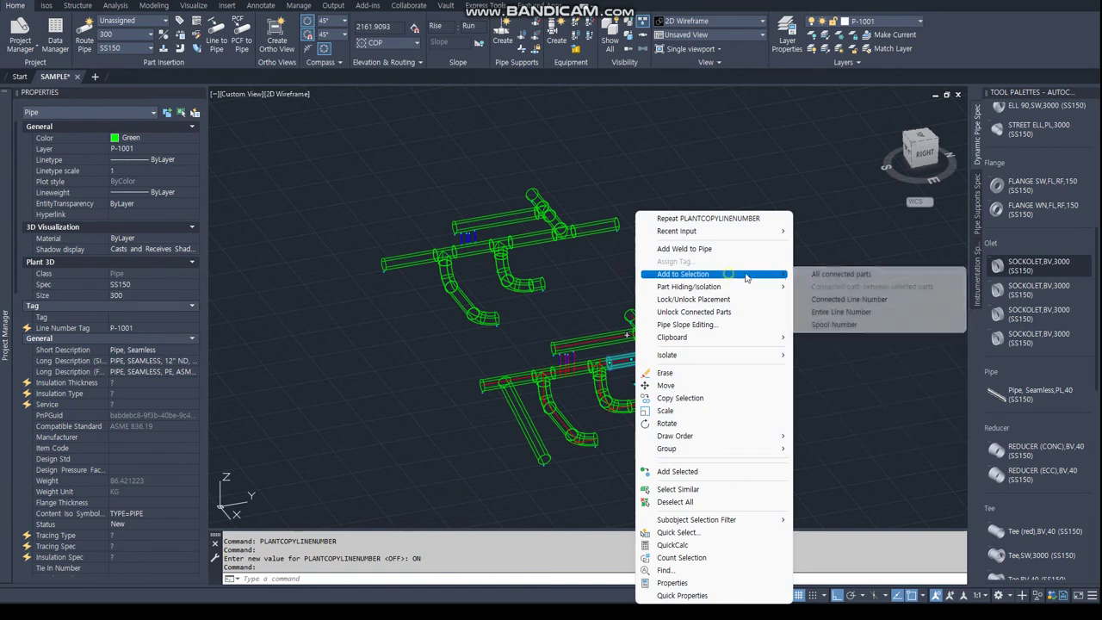
click(861, 313)
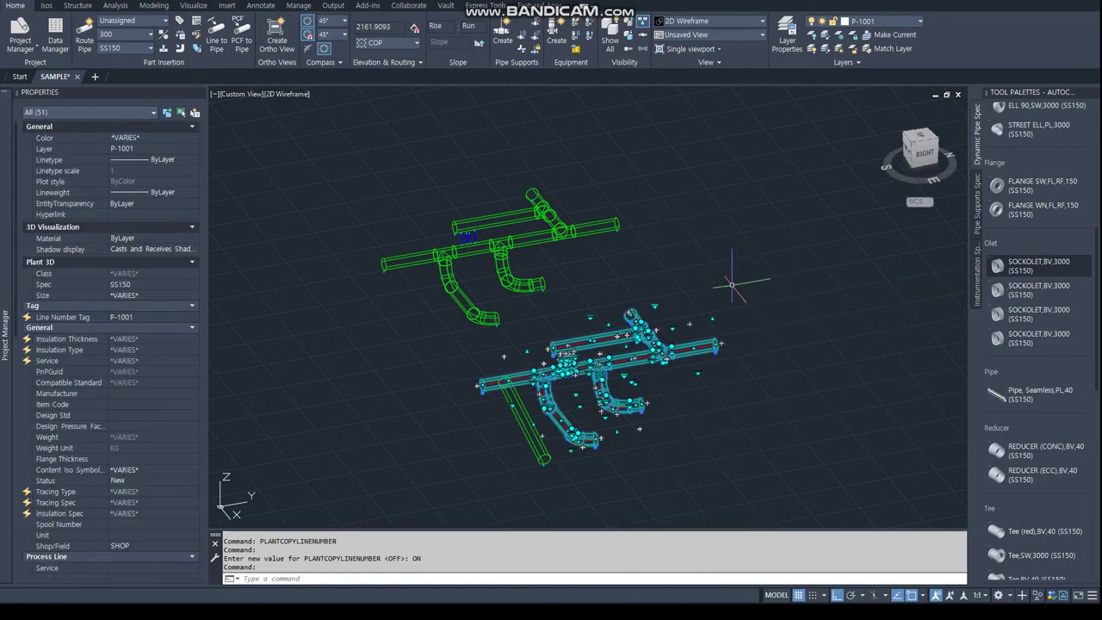
right_click(725, 242)
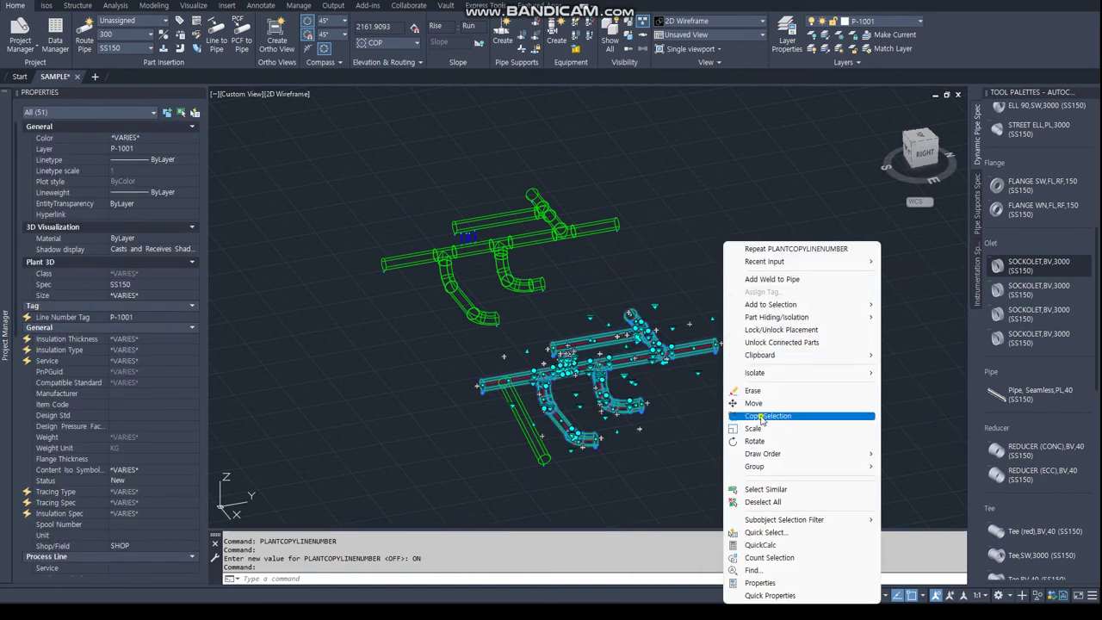
click(761, 416)
scroll(573, 310, down, 3)
click(536, 329)
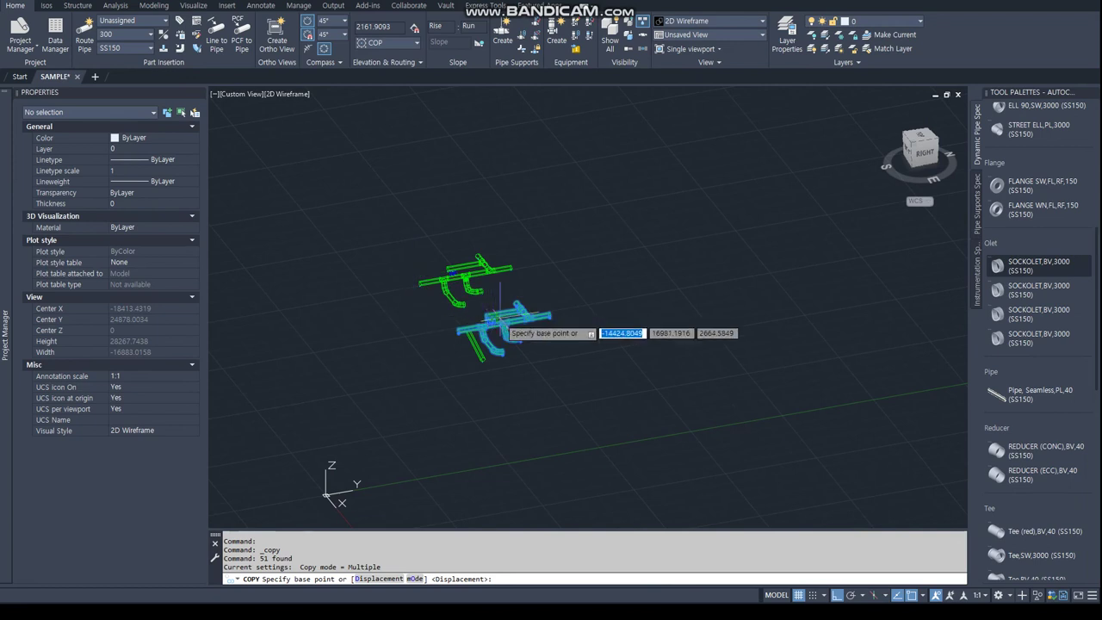
click(564, 376)
key(Return)
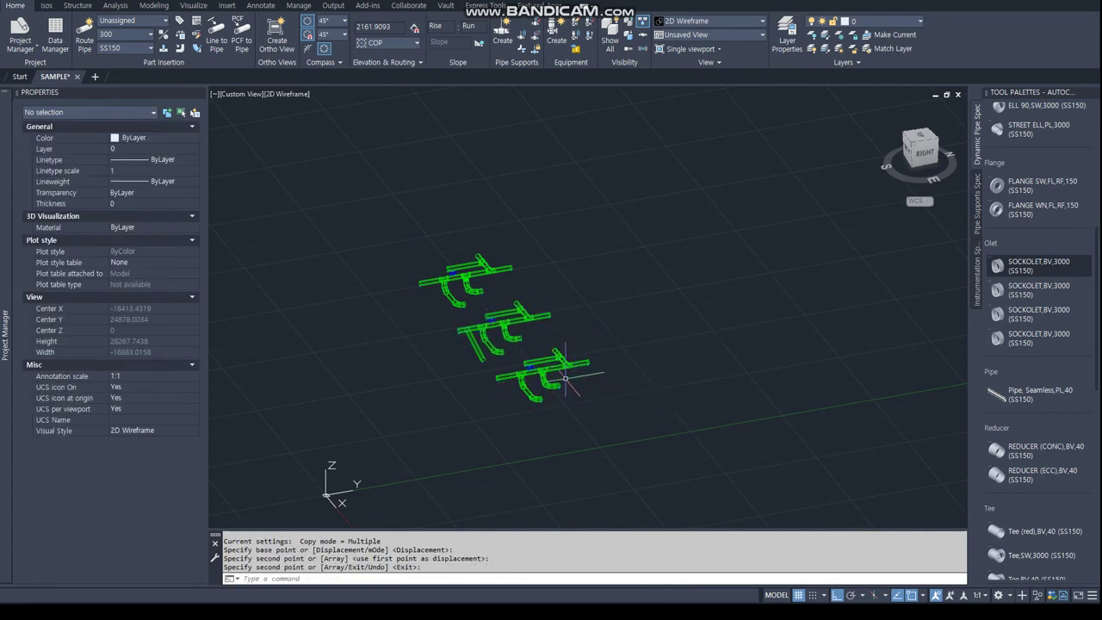
scroll(565, 376, up, 5)
key(Escape)
key(Escape)
key(Escape)
click(544, 337)
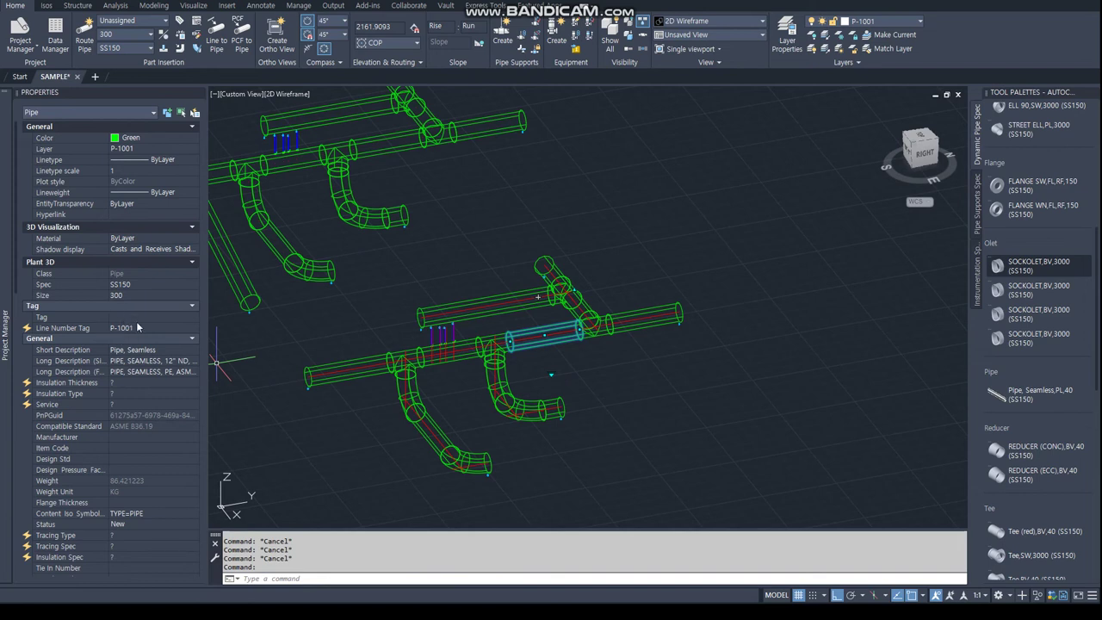
Select the entire P-1001 line, then deselect and pan to show all three networks.
key(Escape)
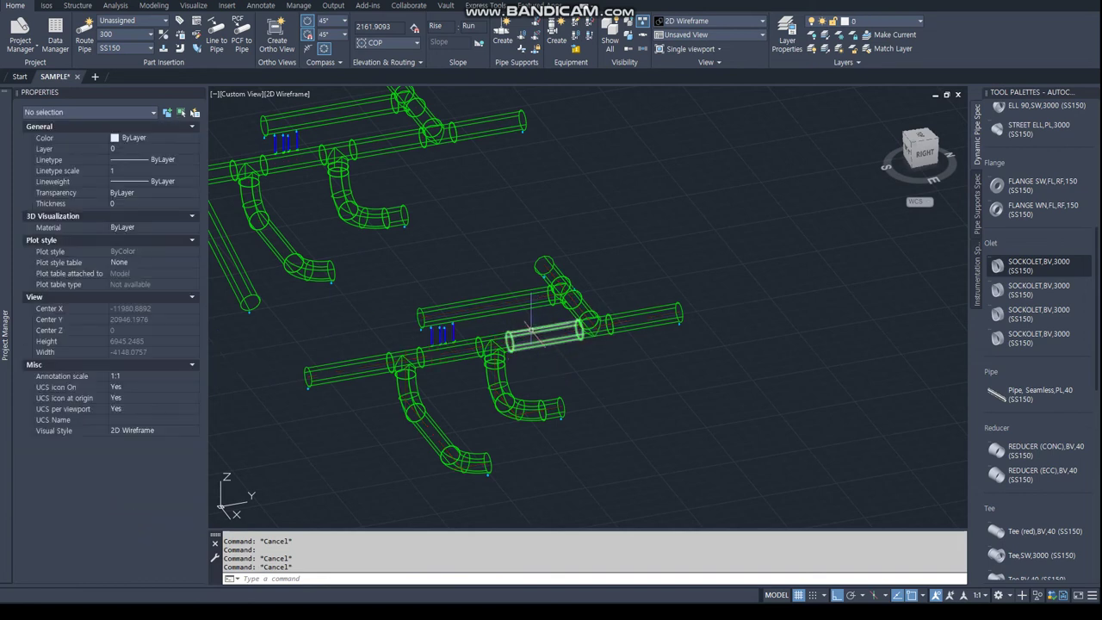
click(531, 330)
right_click(531, 330)
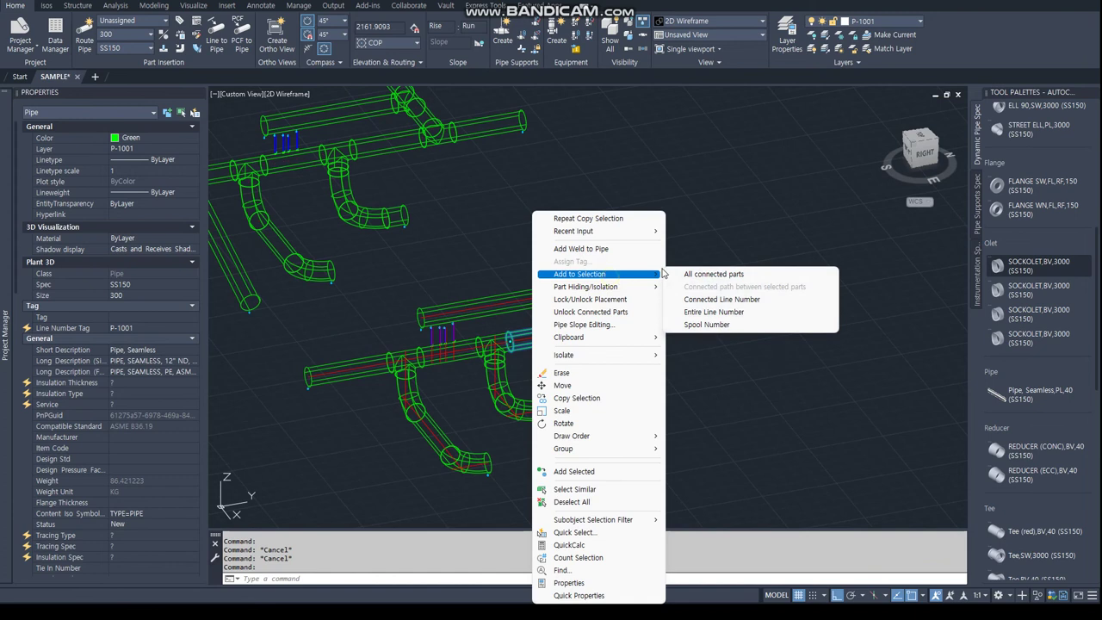
click(714, 311)
scroll(473, 312, down, 2)
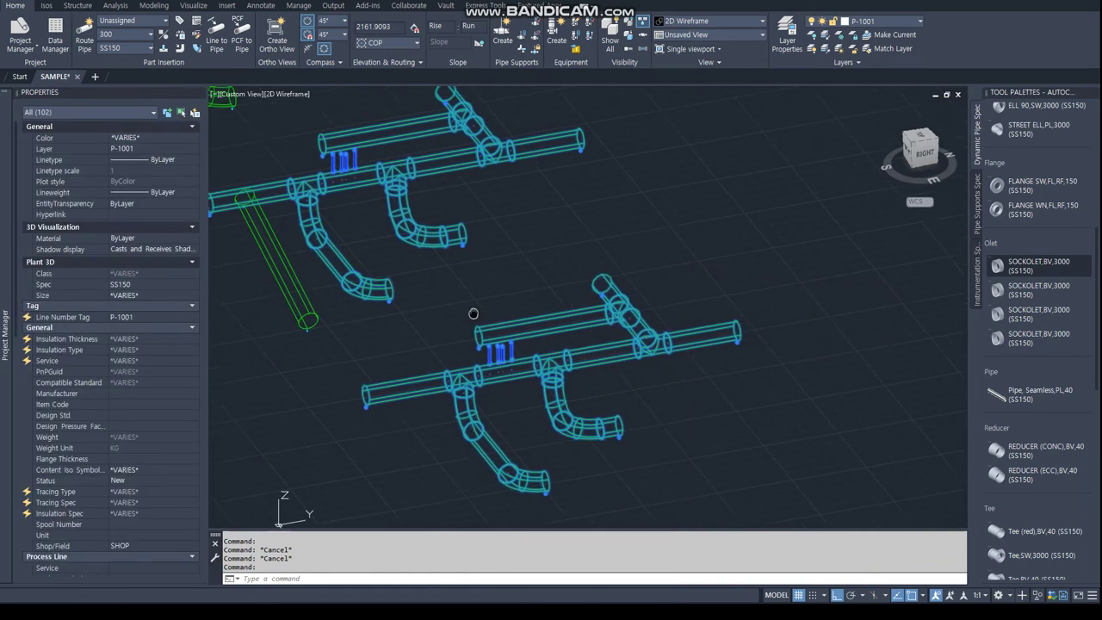
scroll(637, 369, down, 3)
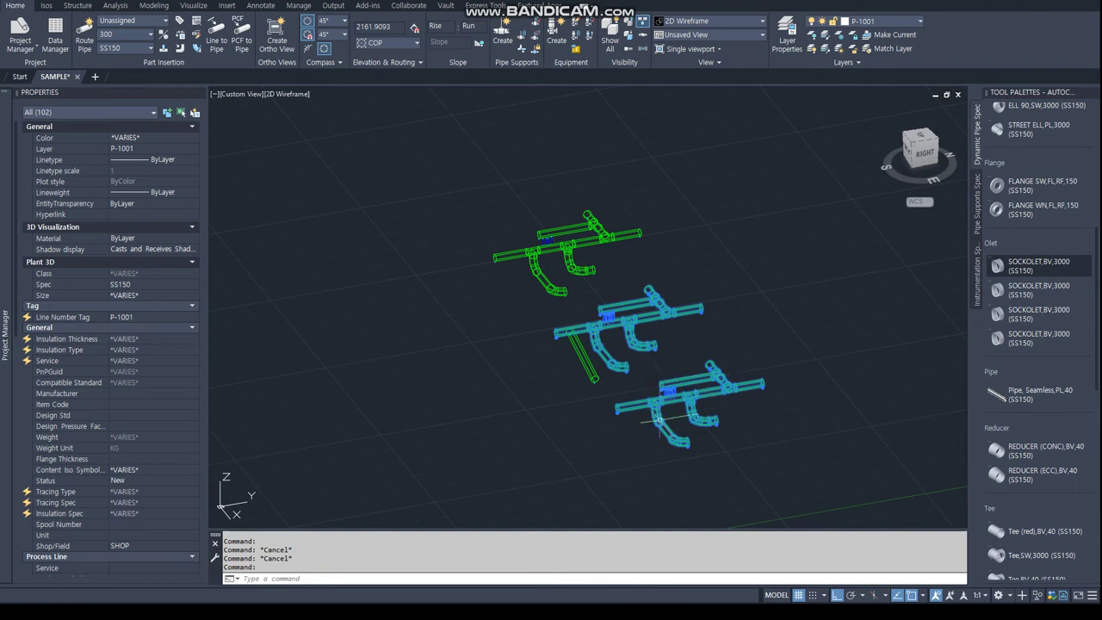
key(Escape)
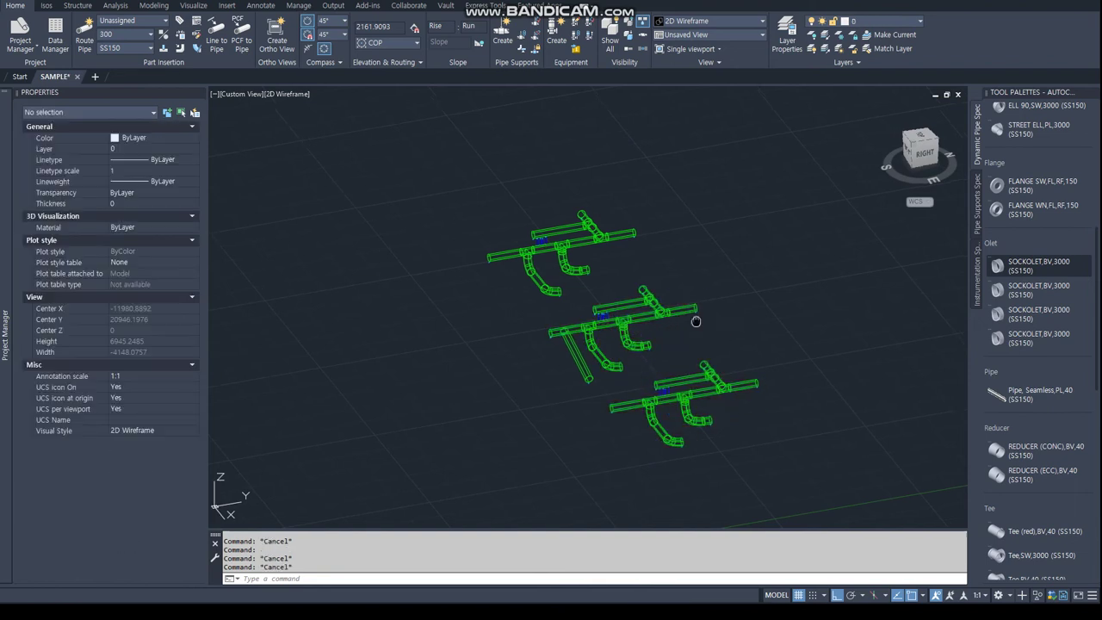
middle_drag(696, 320, 536, 328)
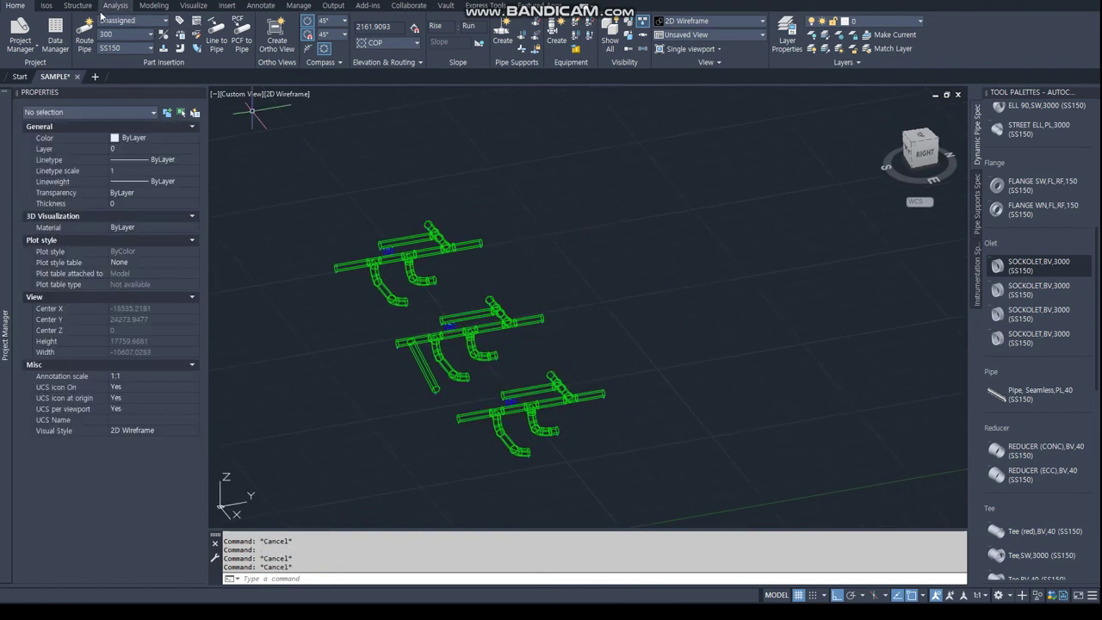
Start a pipe route from the middle network's pipe end, then cancel it.
click(528, 321)
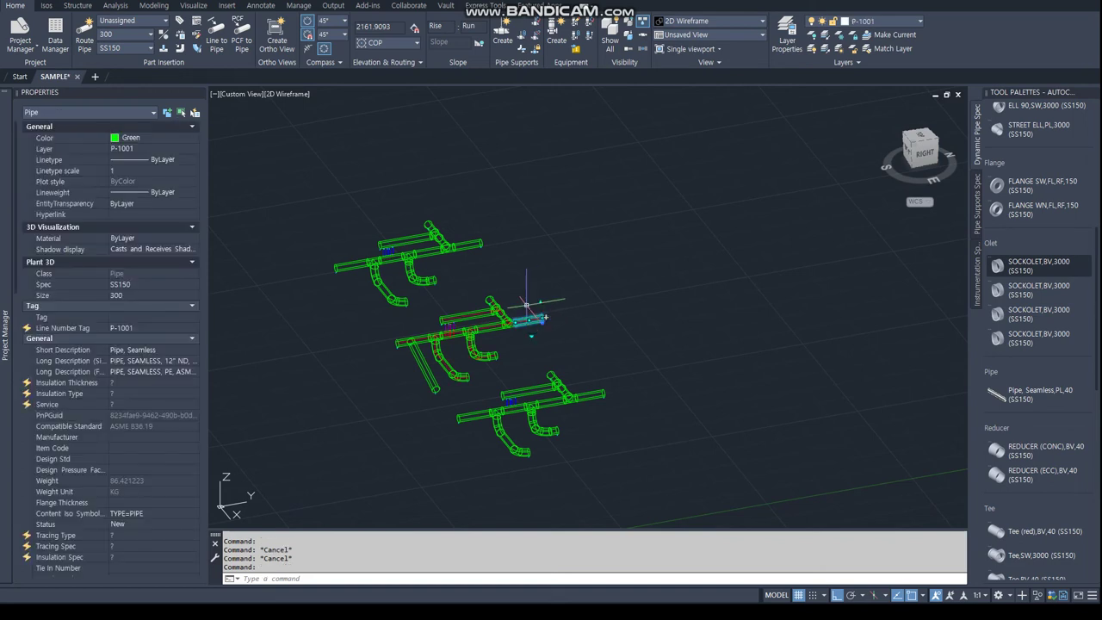
click(544, 318)
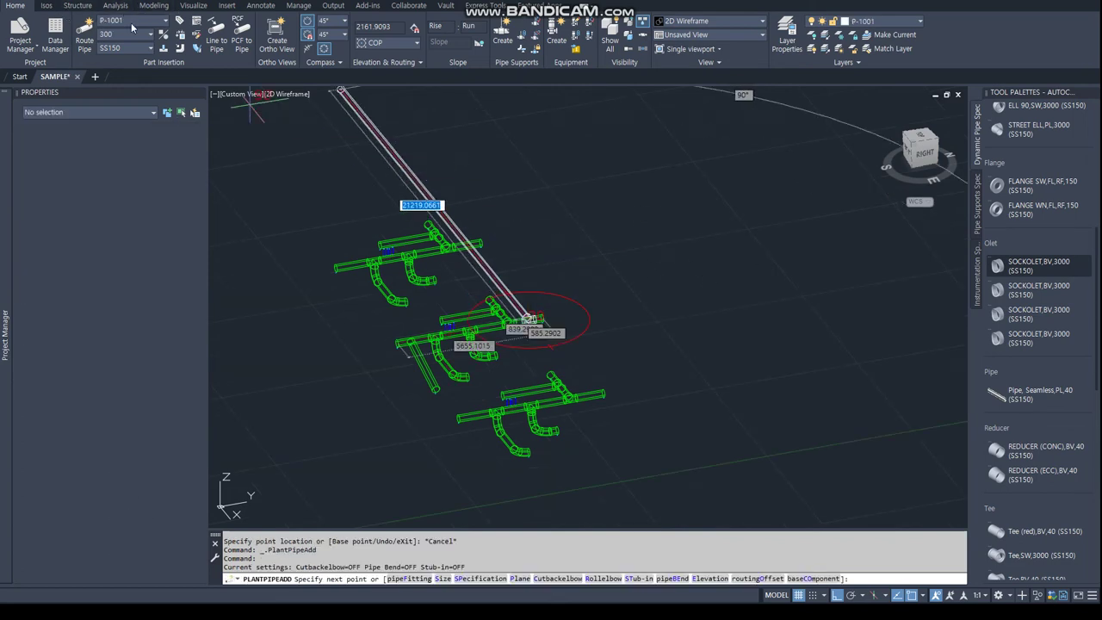
key(Escape)
key(Escape)
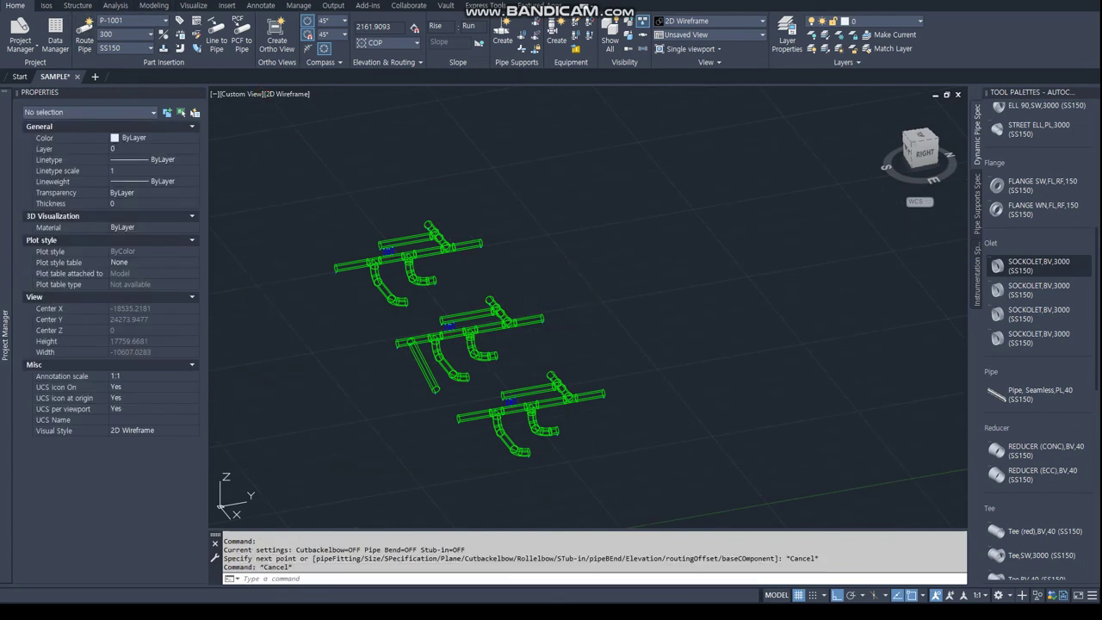
Review the fitting-insertion paragraph in the routing notes and move the window aside.
key(alt+Tab)
click(396, 469)
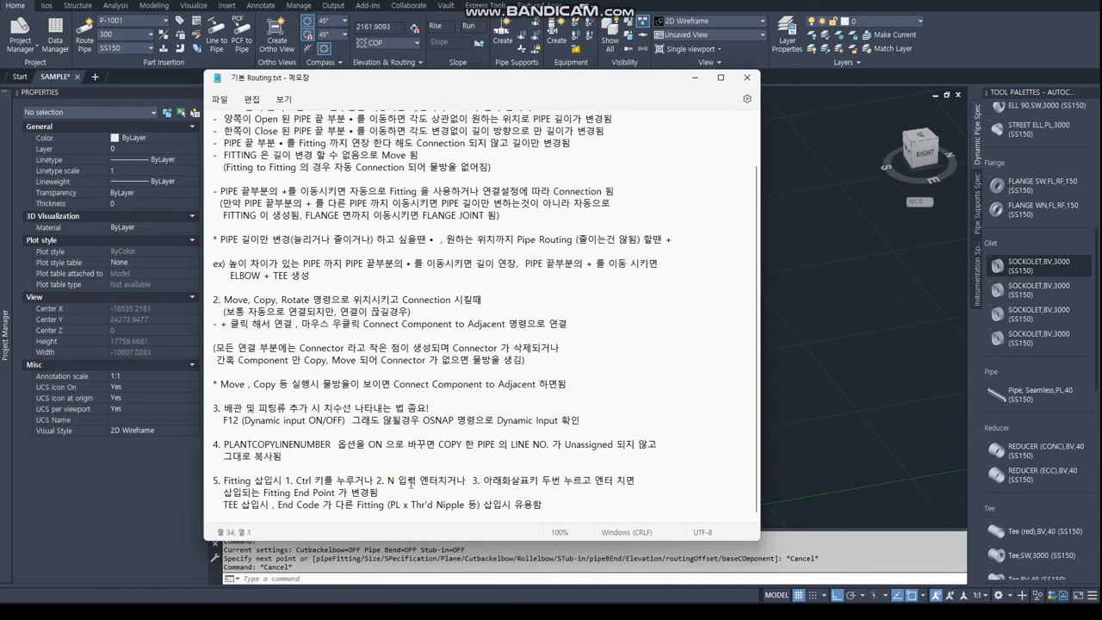
drag(215, 481, 581, 524)
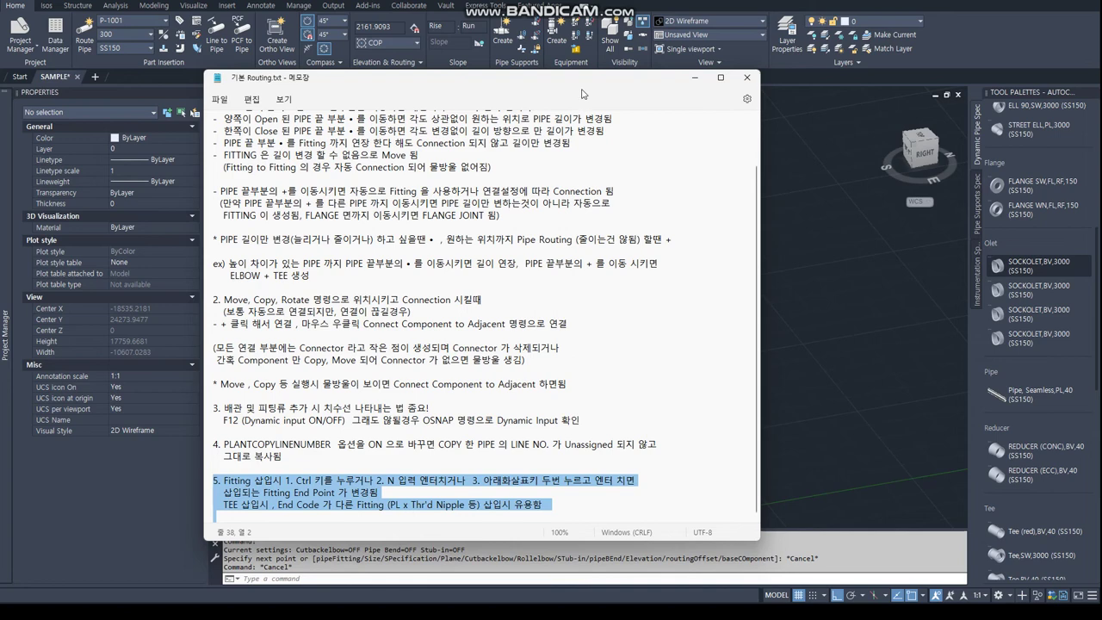
drag(582, 98, 43, 5)
Insert a Tee (red),BV,40 on the angled pipe's open end using its alternate port and default rotation.
click(719, 426)
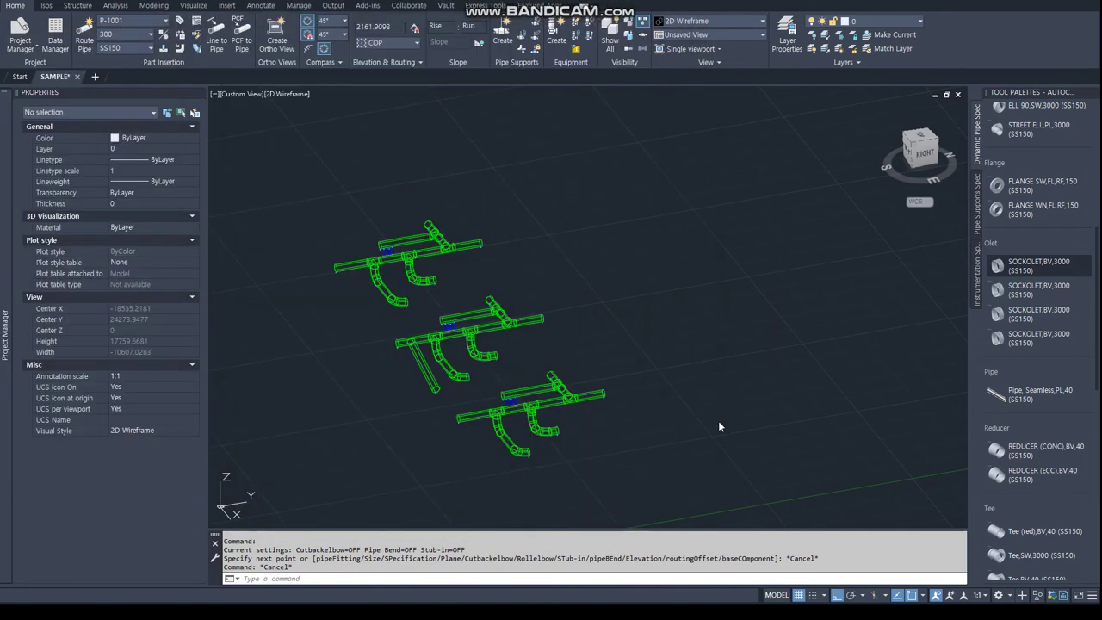
scroll(619, 340, up, 5)
key(Escape)
key(Escape)
key(Escape)
middle_drag(603, 344, 568, 313)
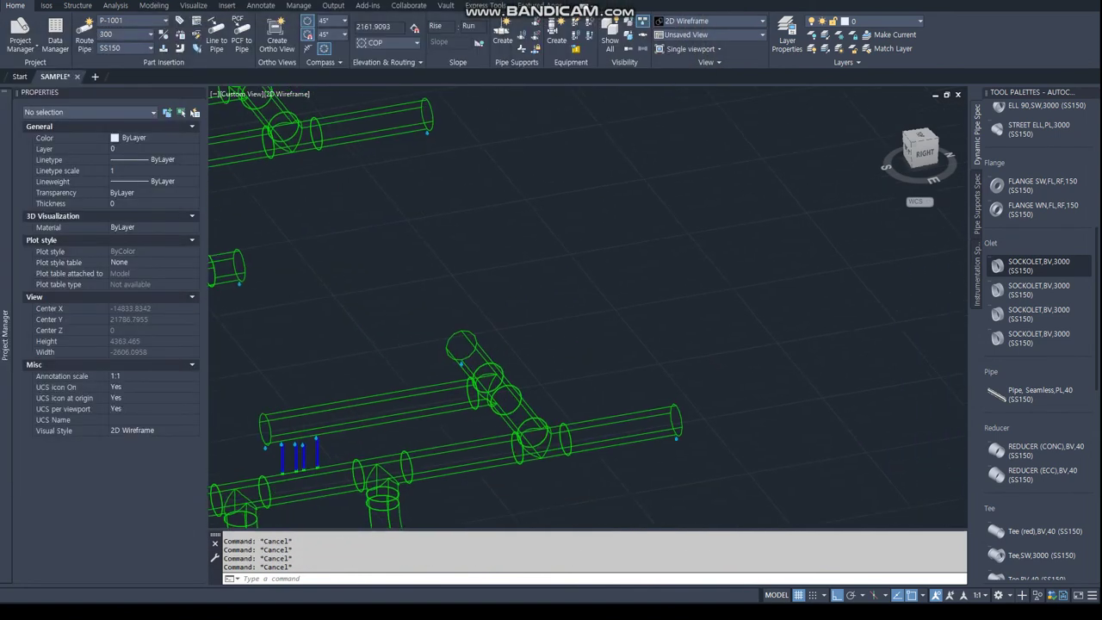
scroll(1042, 388, down, 3)
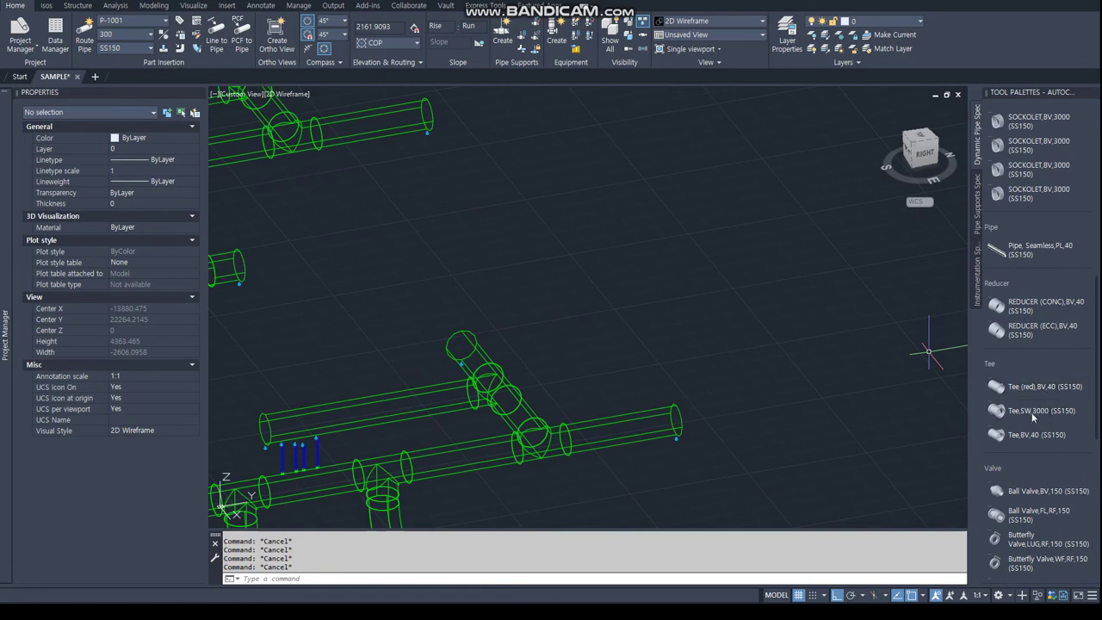
click(1028, 388)
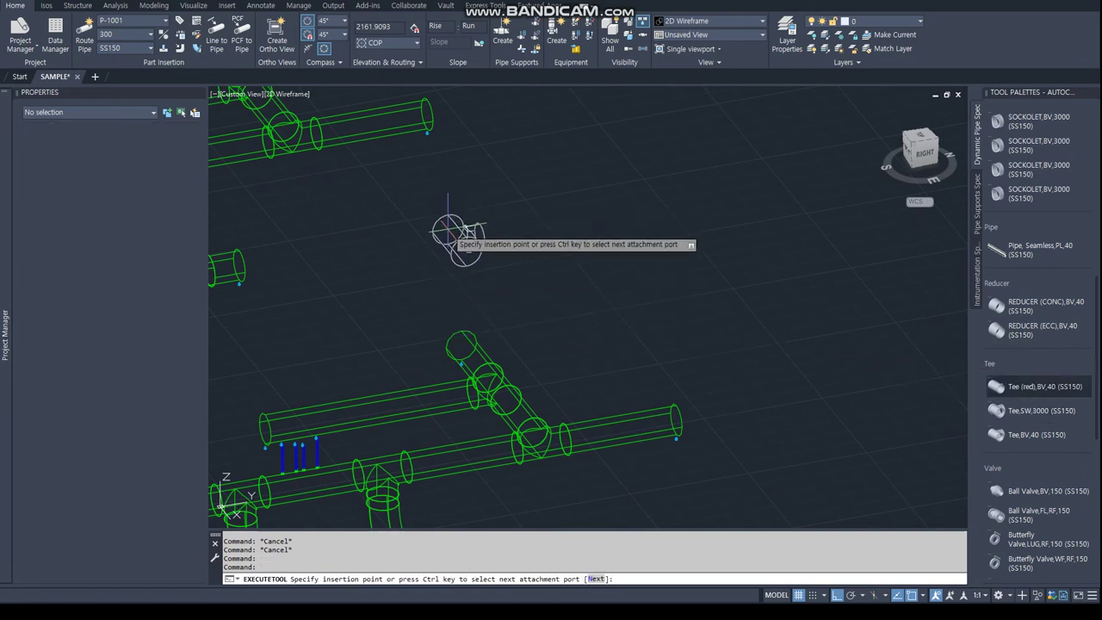
key(ctrl)
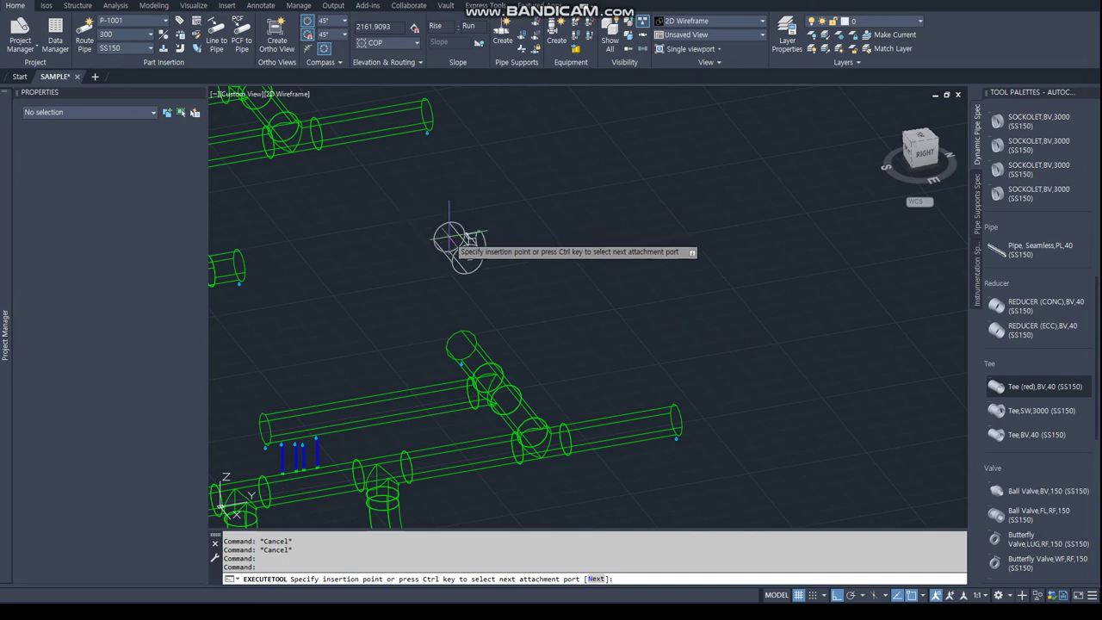
click(459, 340)
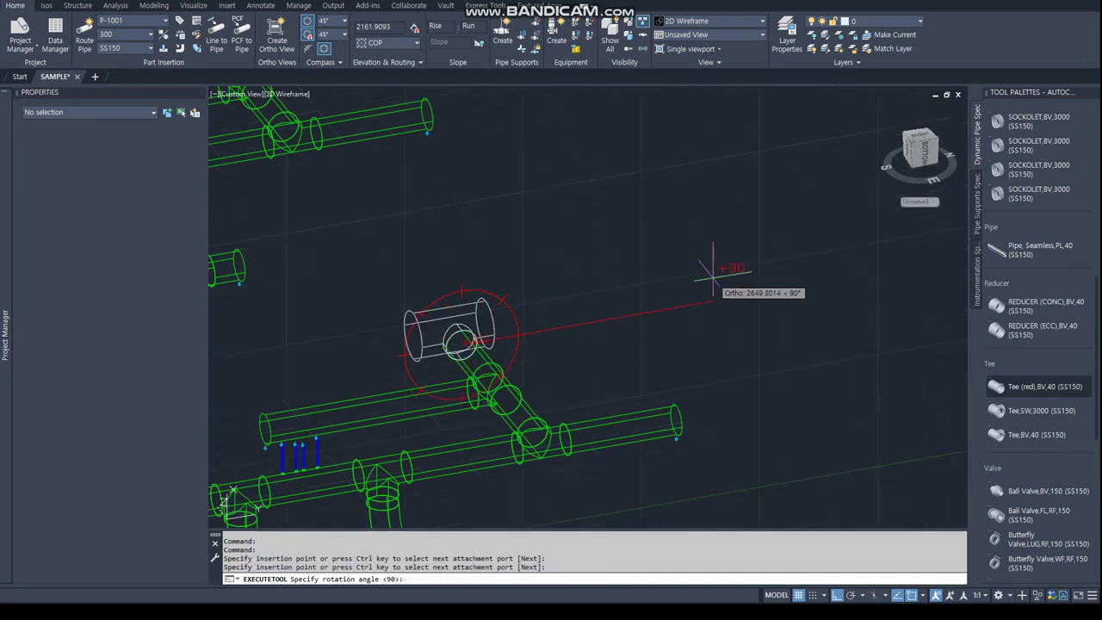
key(Return)
key(Escape)
Cancel a pipe route started from the tee's port and orbit to view the tee.
click(461, 317)
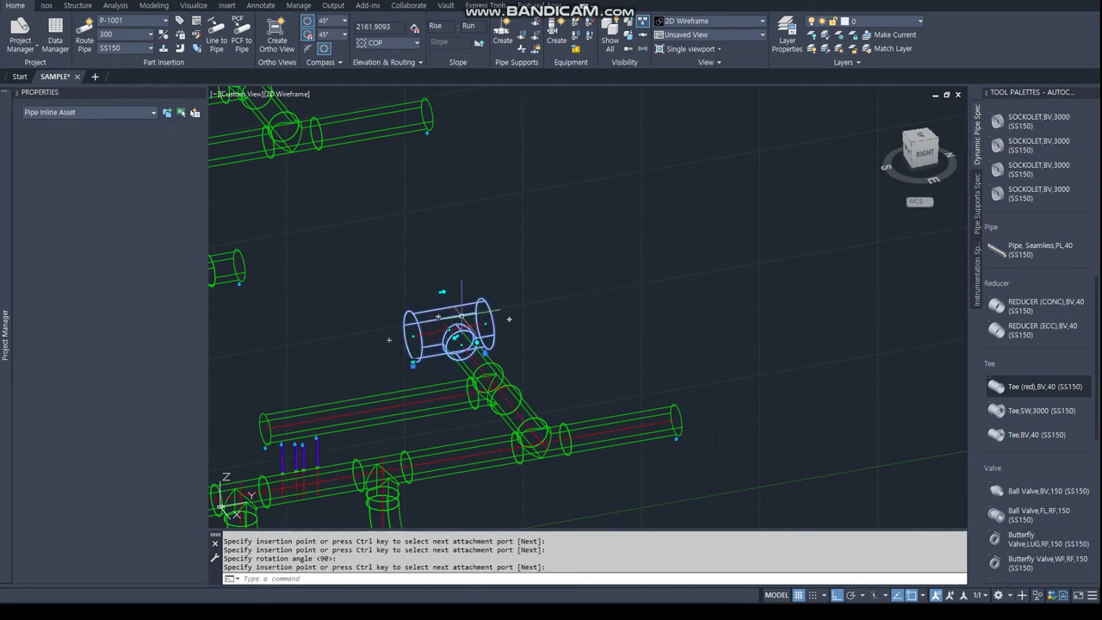
click(498, 306)
key(Escape)
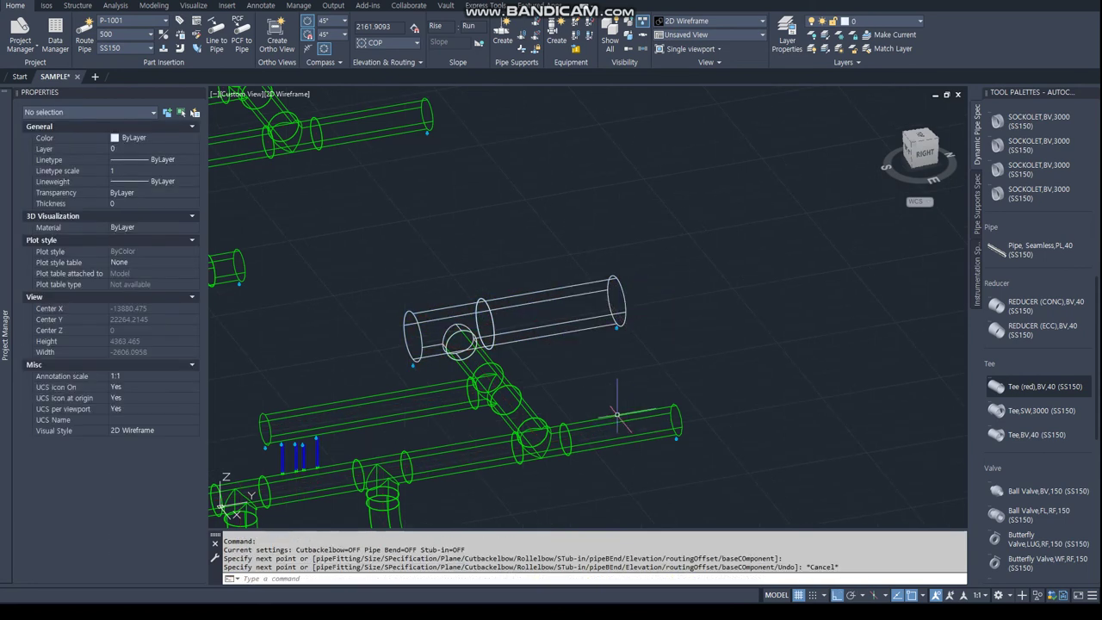
shift+middle_drag(551, 379, 590, 456)
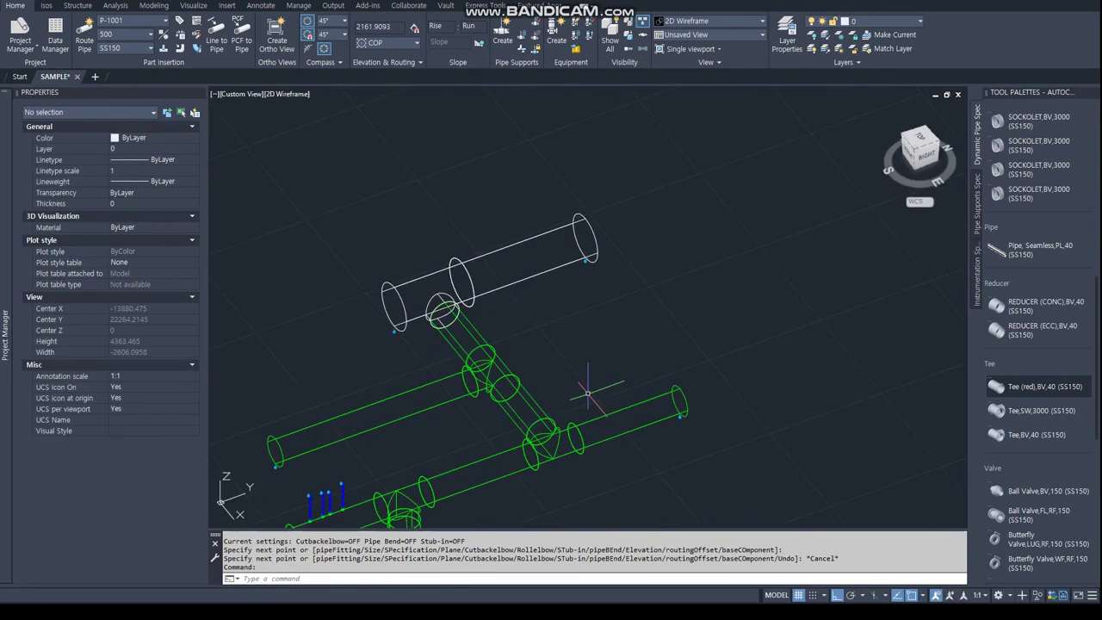
Pick Tee (red),BV,40 again and cycle its attachment ports with N and Ctrl.
click(1044, 387)
key(ctrl)
key(ctrl)
key(ctrl)
key(ctrl)
text(N)
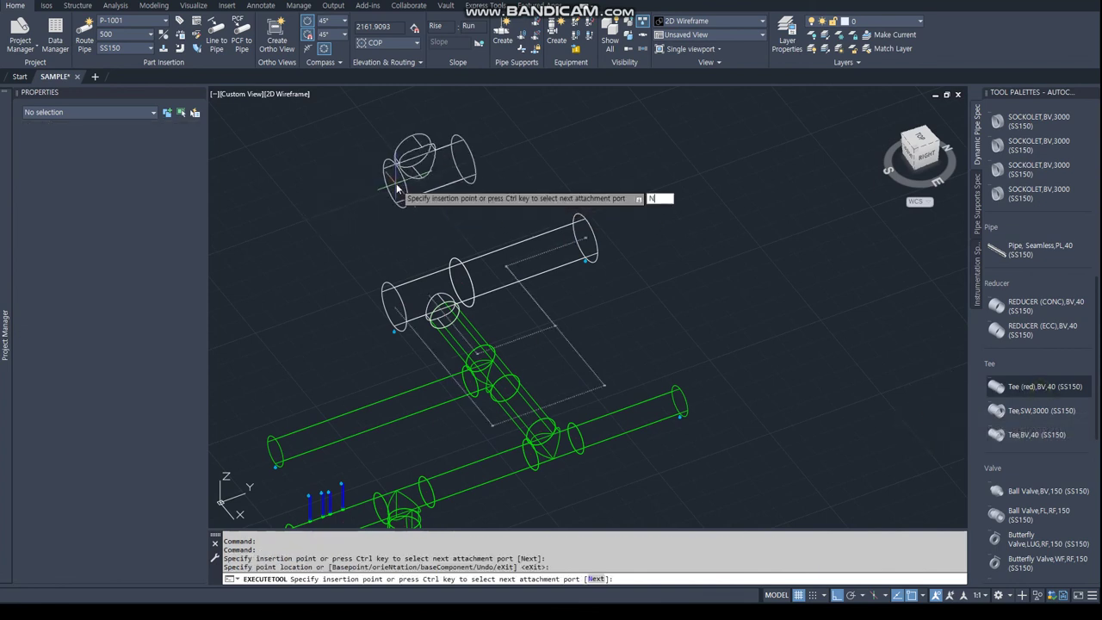
key(Return)
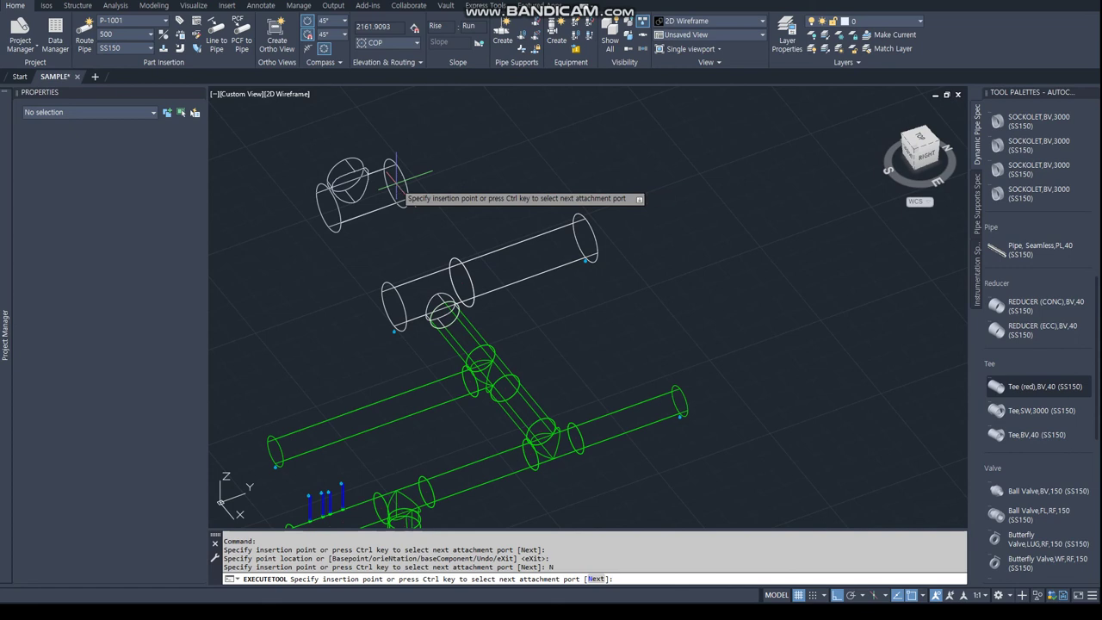
text(N)
key(Return)
text(N)
key(Return)
text(N)
key(Return)
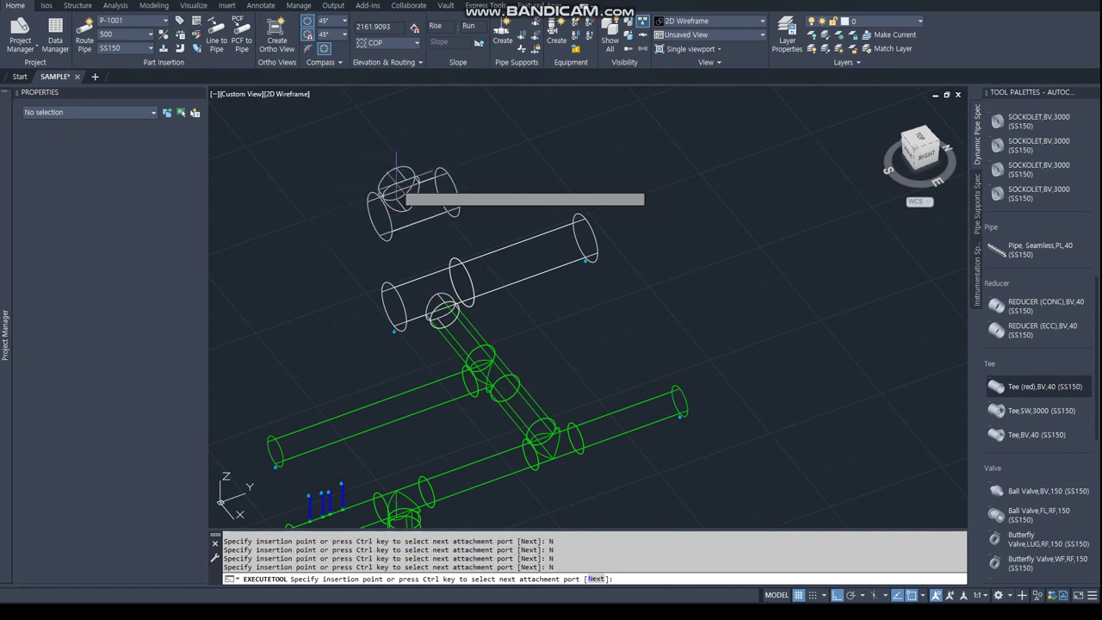
key(ctrl)
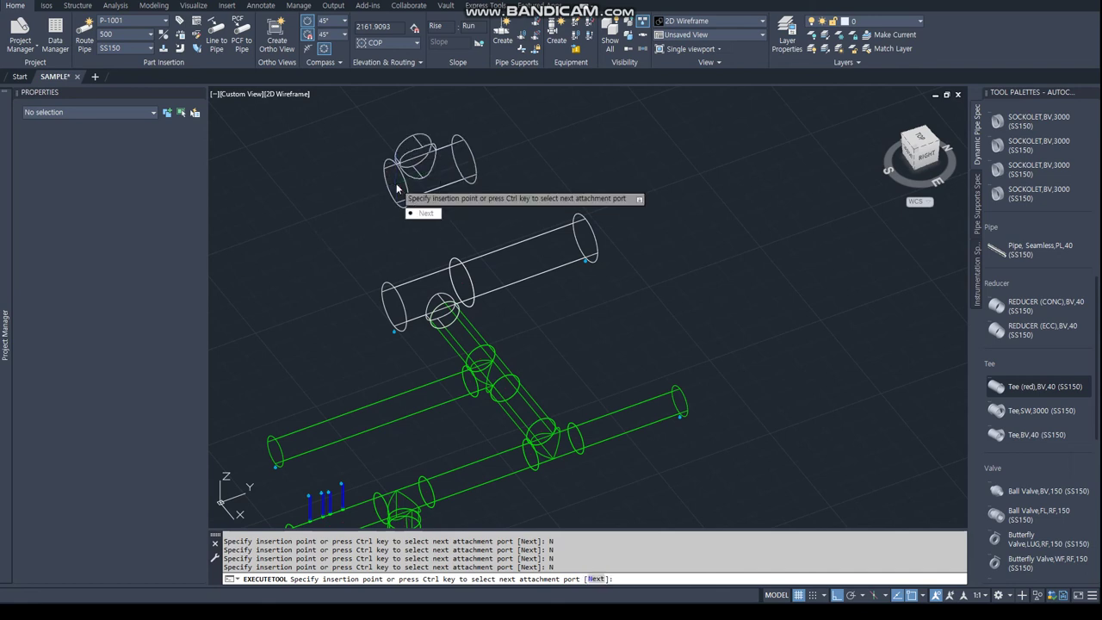
key(ctrl)
key(ctrl)
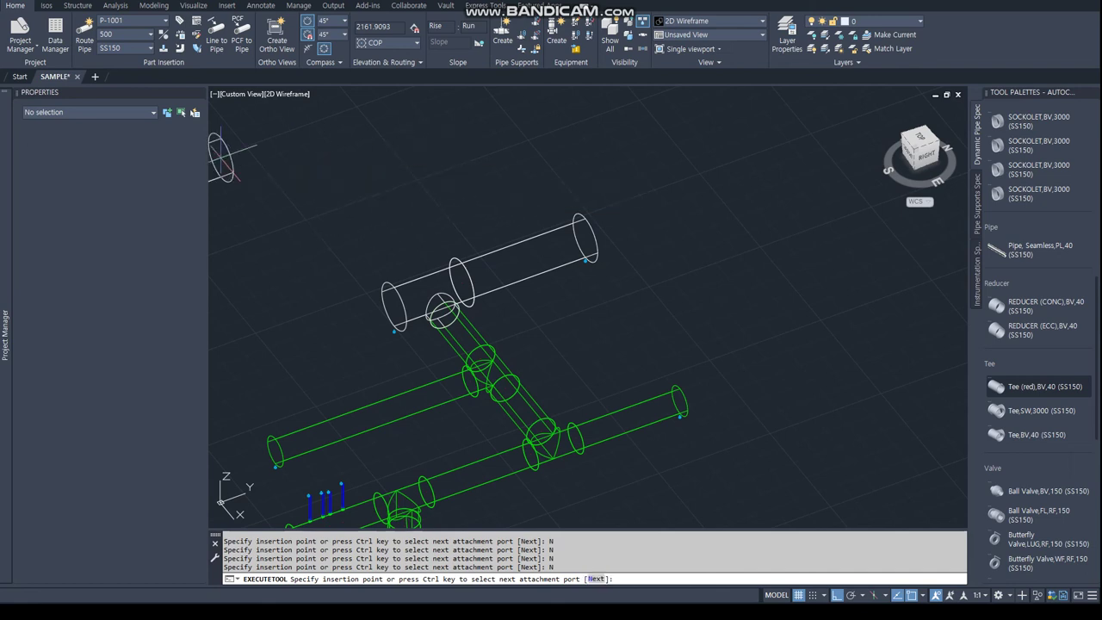
Highlight the fitting-insertion paragraph in the Notepad routing notes.
key(alt+Tab)
click(318, 461)
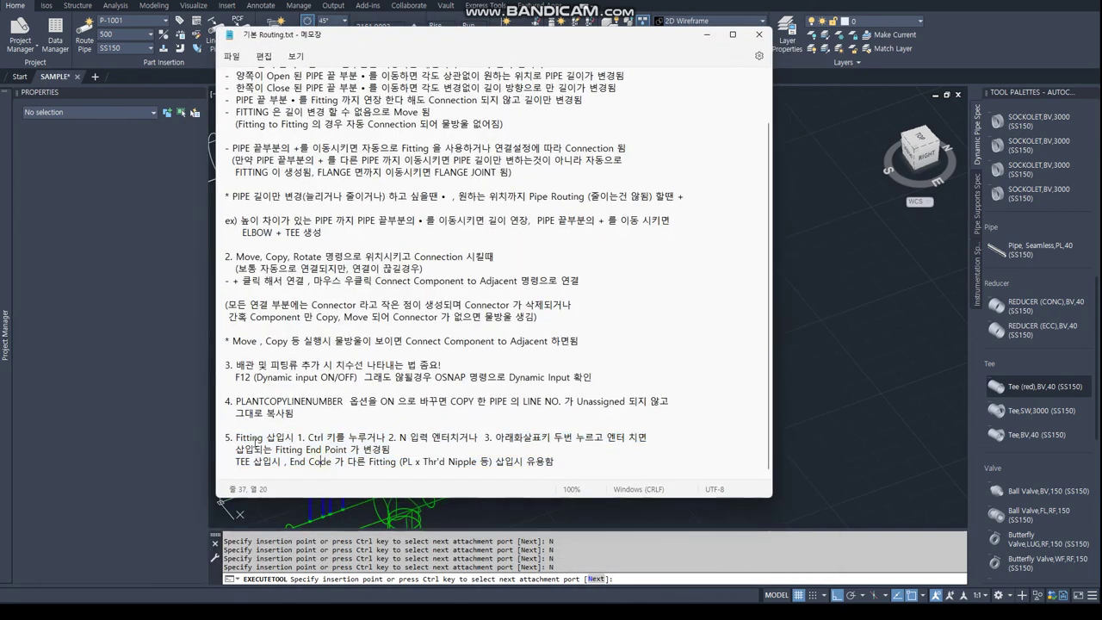
shift+click(655, 441)
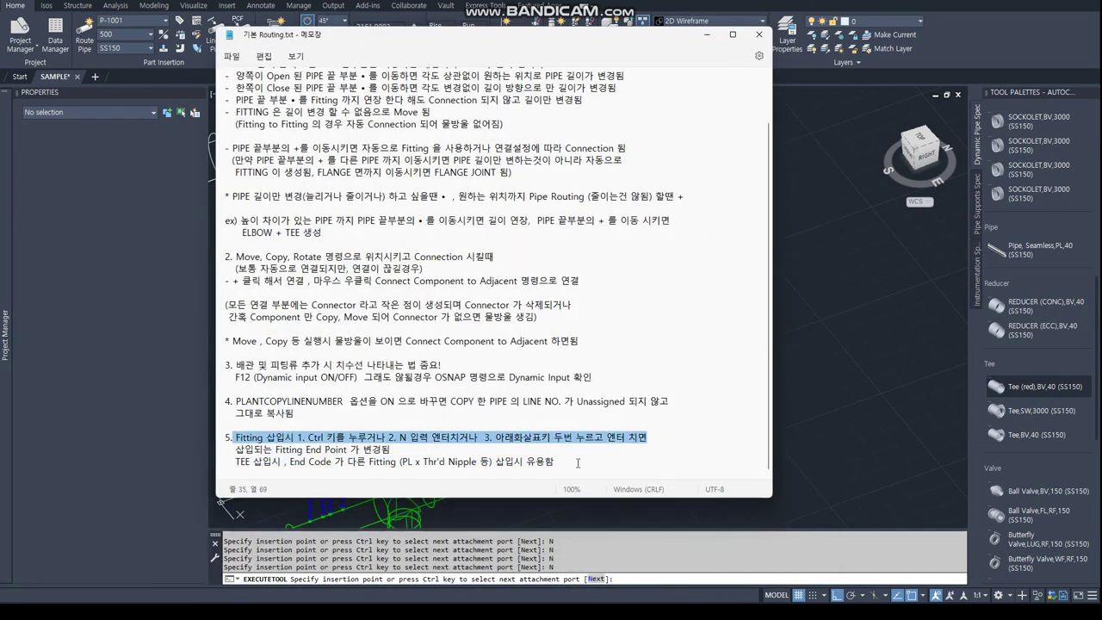
drag(577, 463, 250, 437)
click(621, 134)
scroll(444, 136, up, 2)
Minimize the notes and place the second tee at the white pipe's open end with default rotation.
click(705, 35)
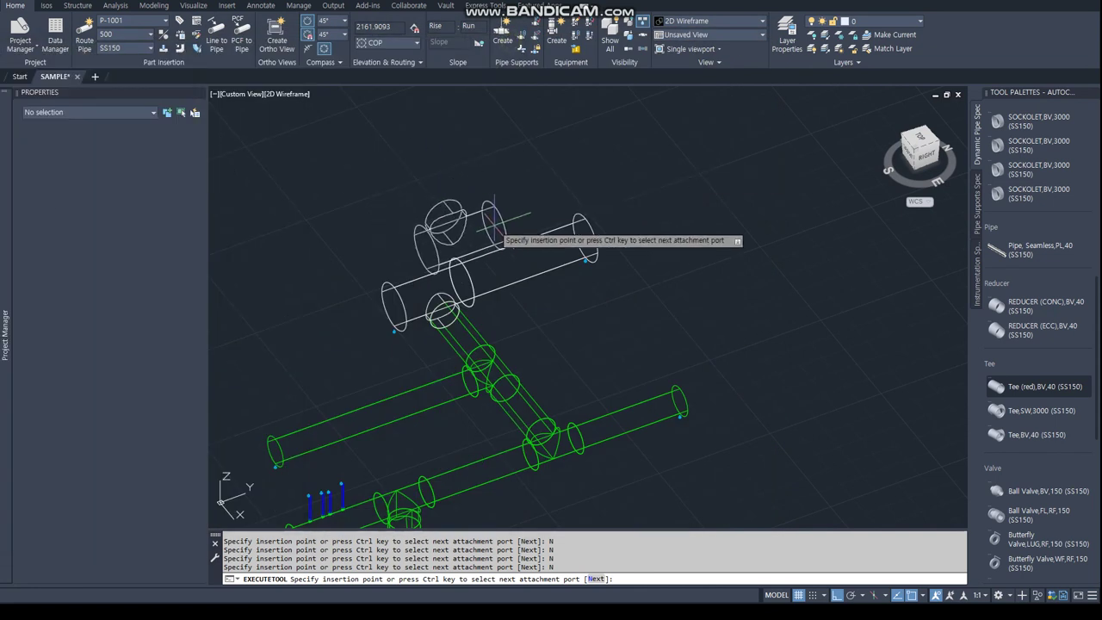
click(586, 238)
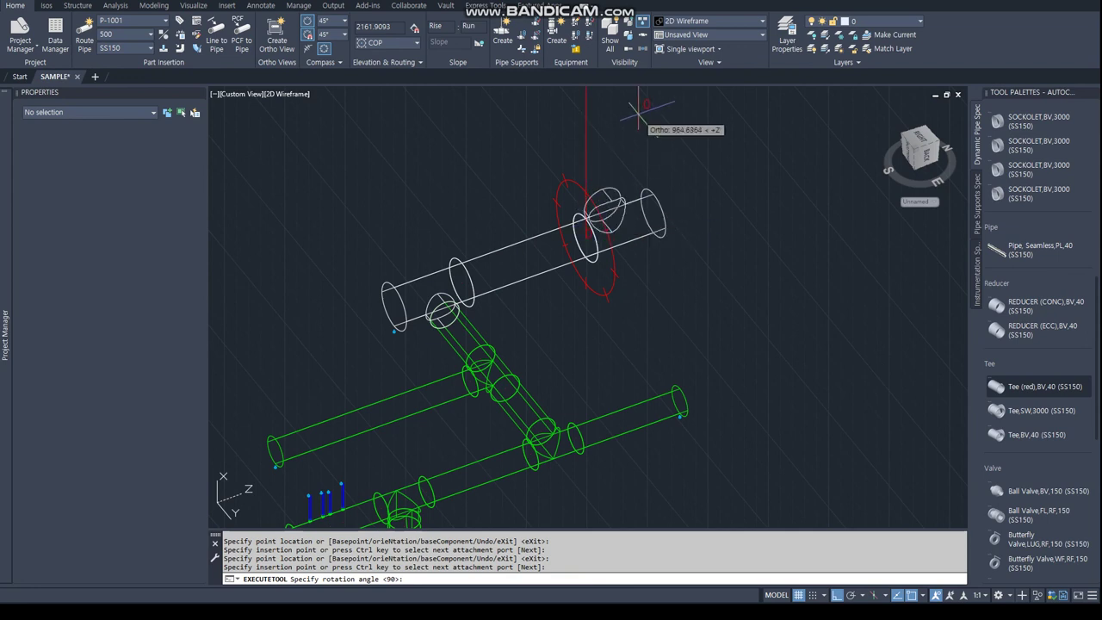
click(633, 149)
key(Return)
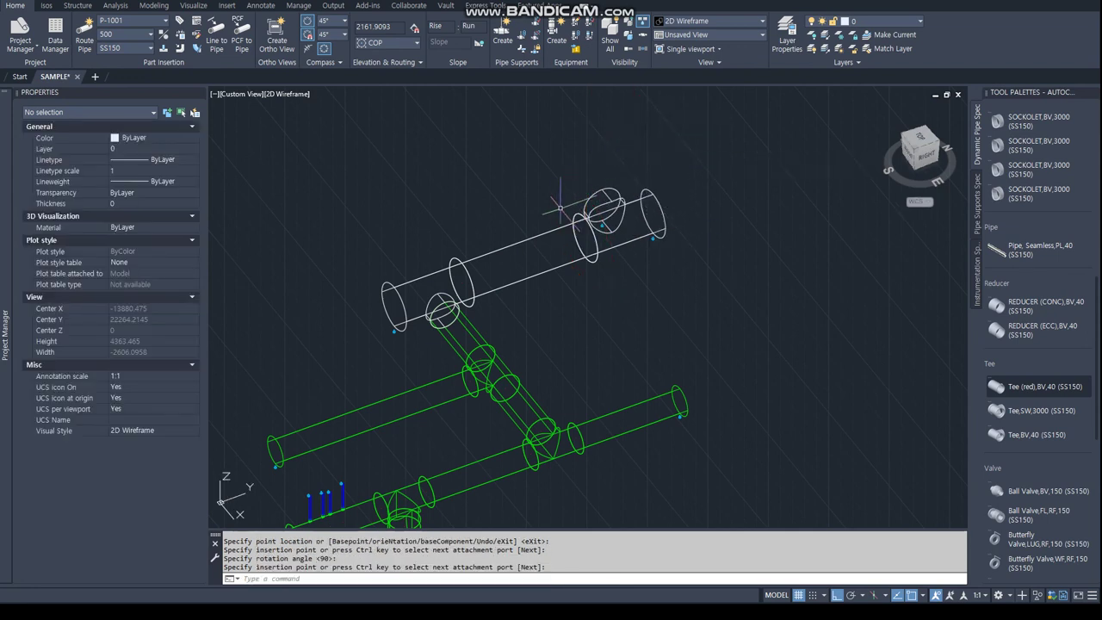